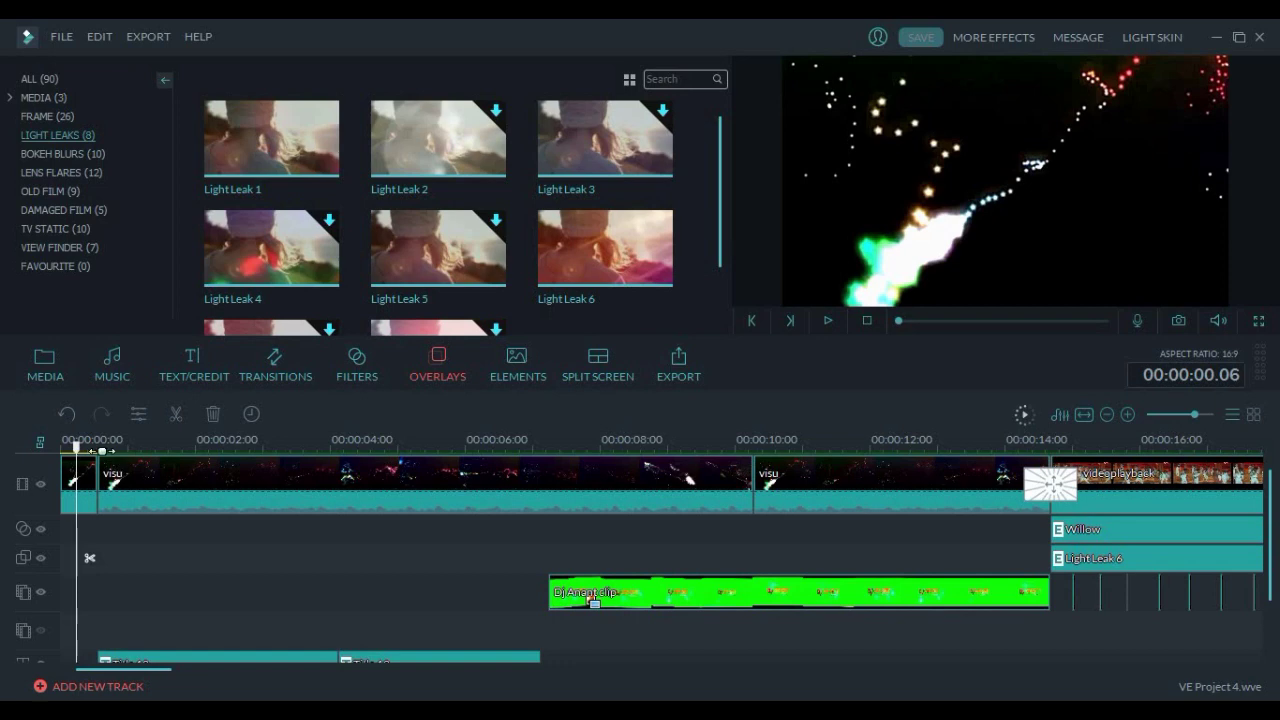
Select the first clip on the timeline and preview its source image Snapshot_42 from the project media
left_click(87, 468)
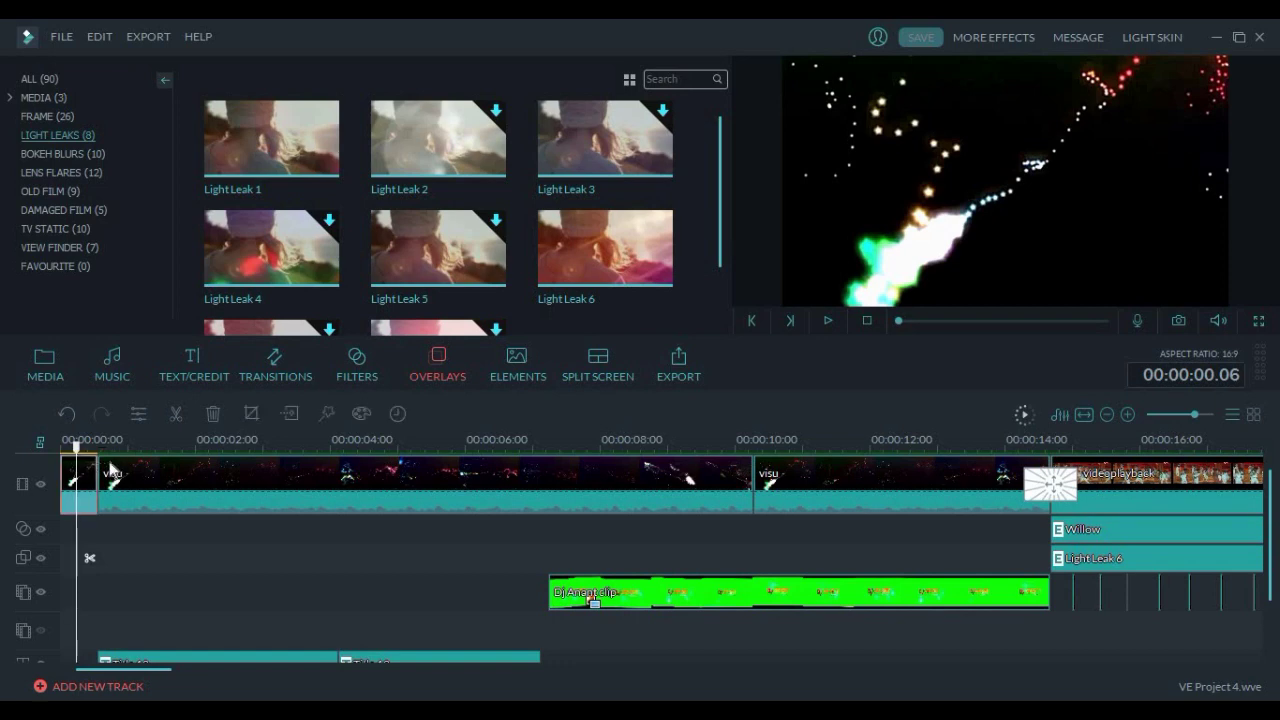
left_click(45, 364)
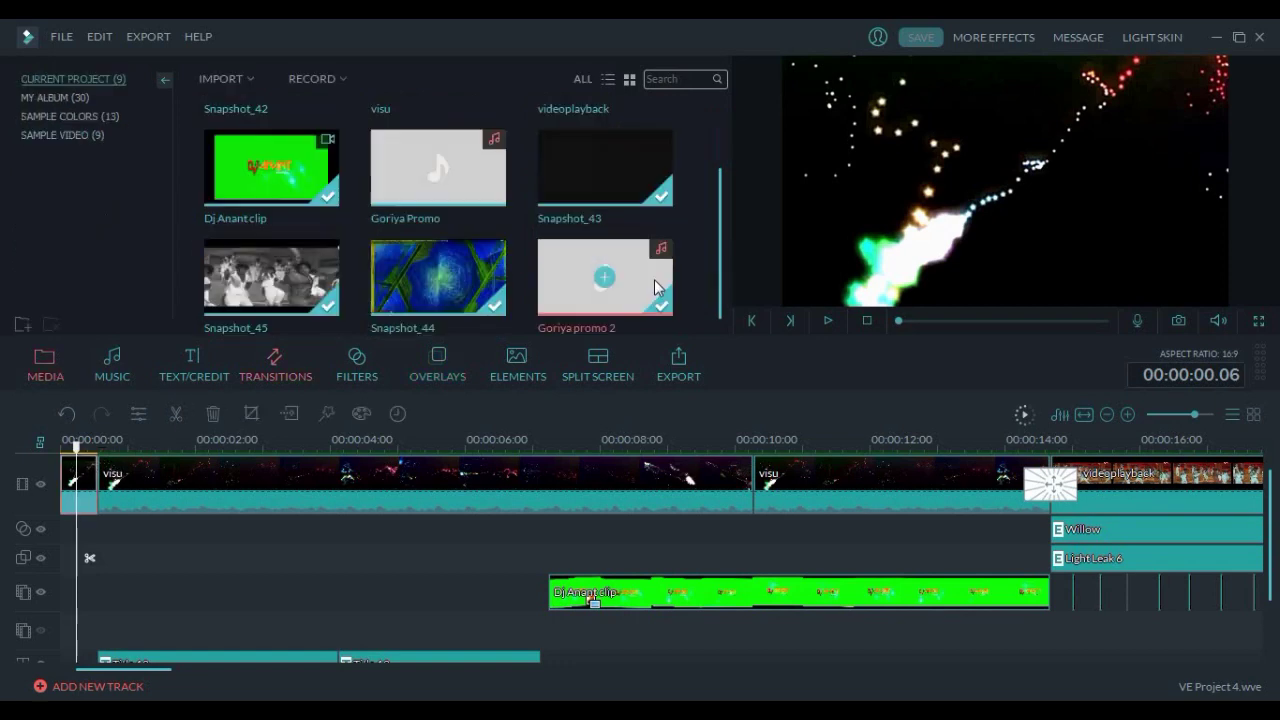
scroll(716, 230, "up", 1)
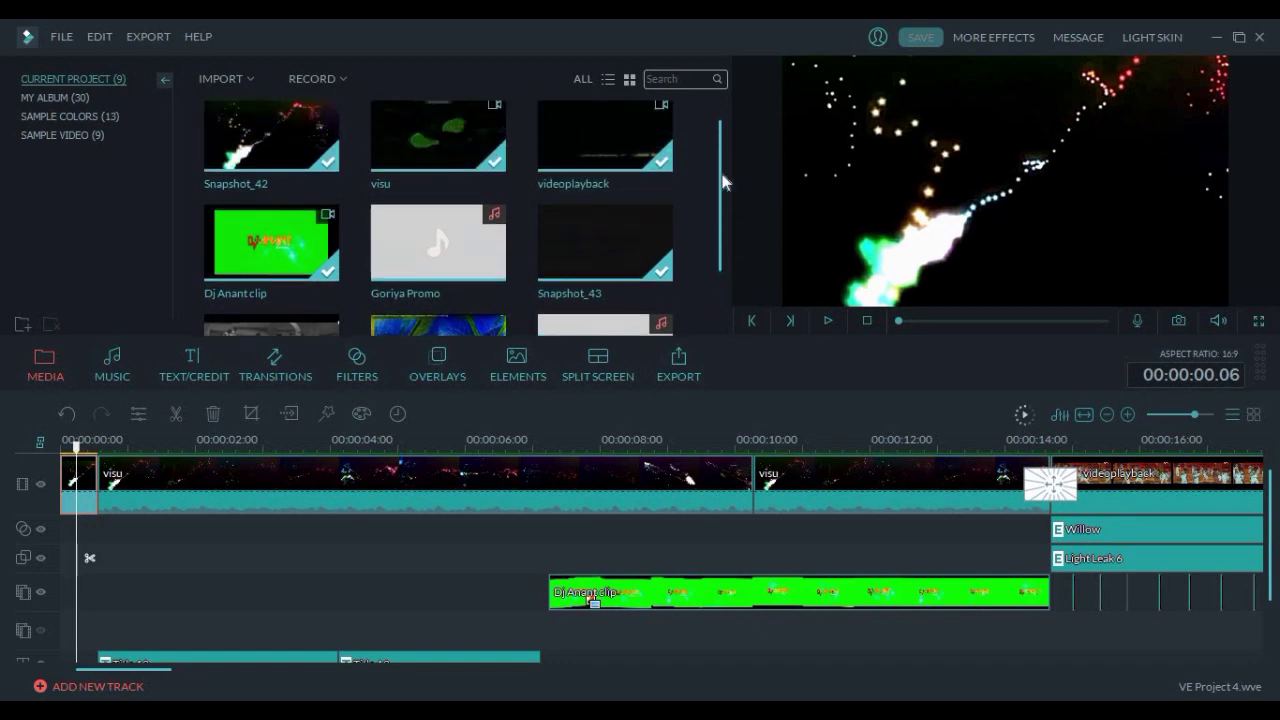
scroll(714, 247, "down", 2)
scroll(722, 210, "up", 2)
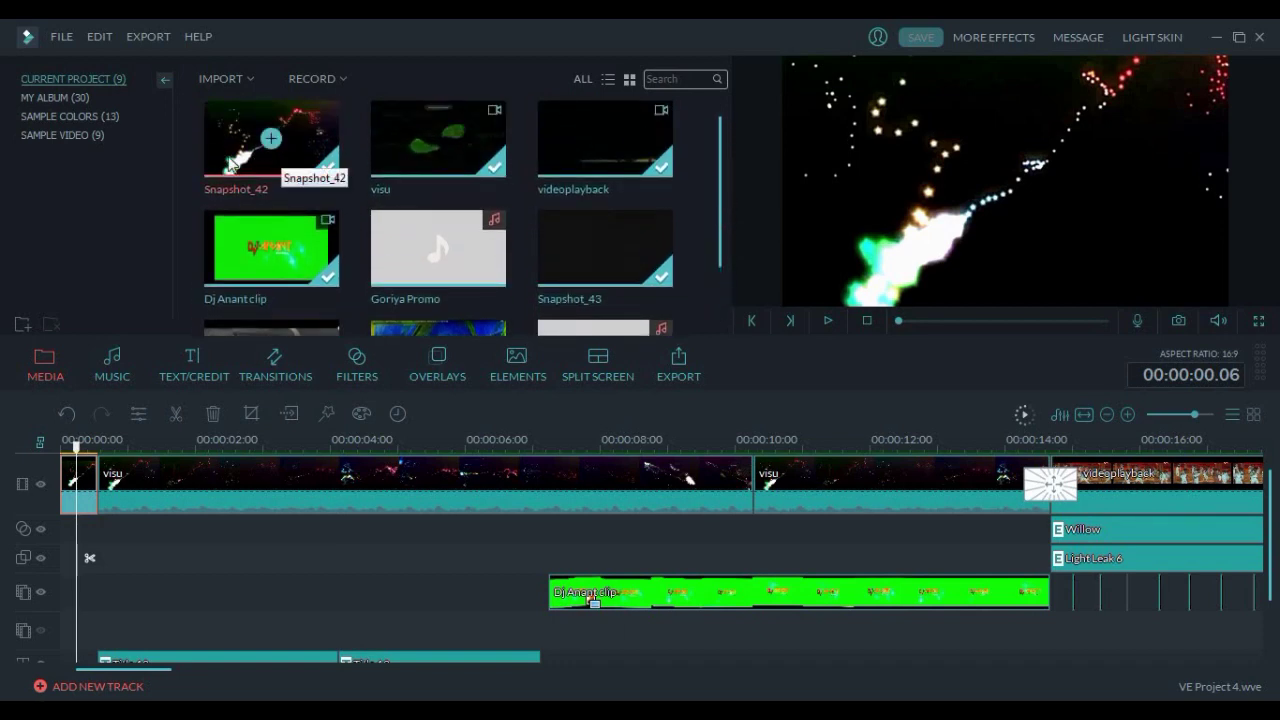
left_click(272, 140)
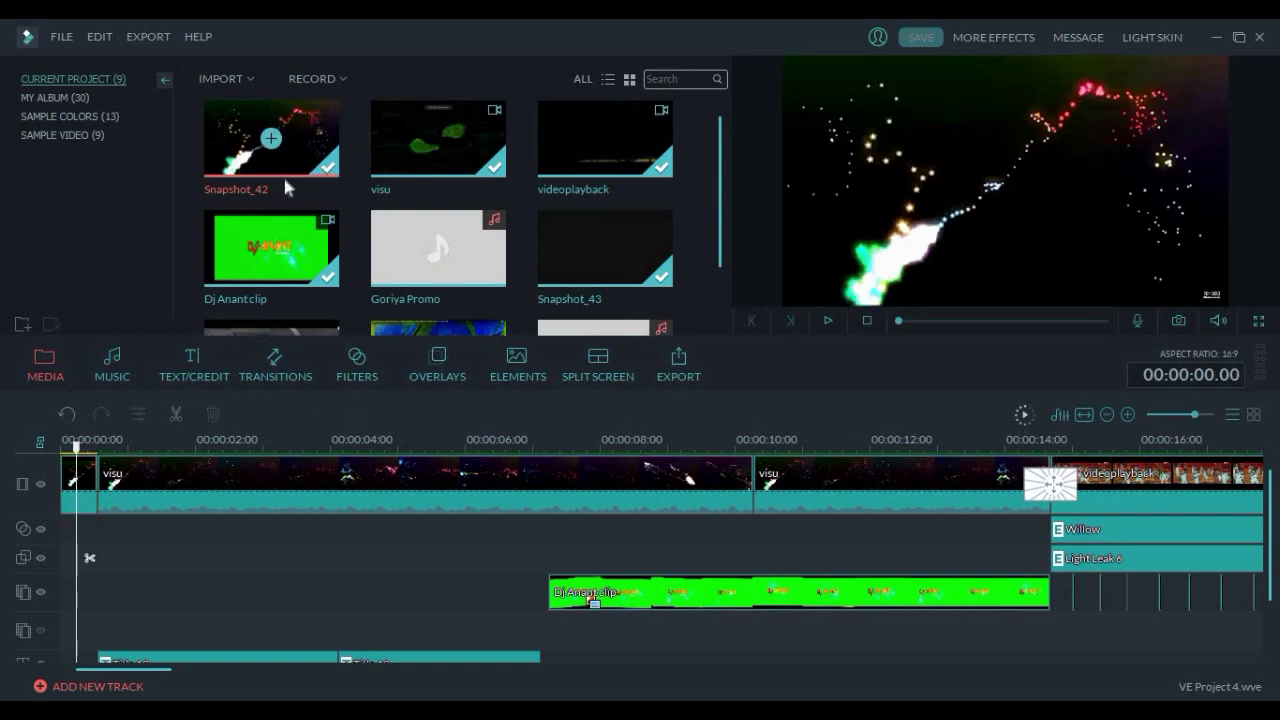
Select the first visu clip on the timeline and play the opening section with its title text
left_click(123, 493)
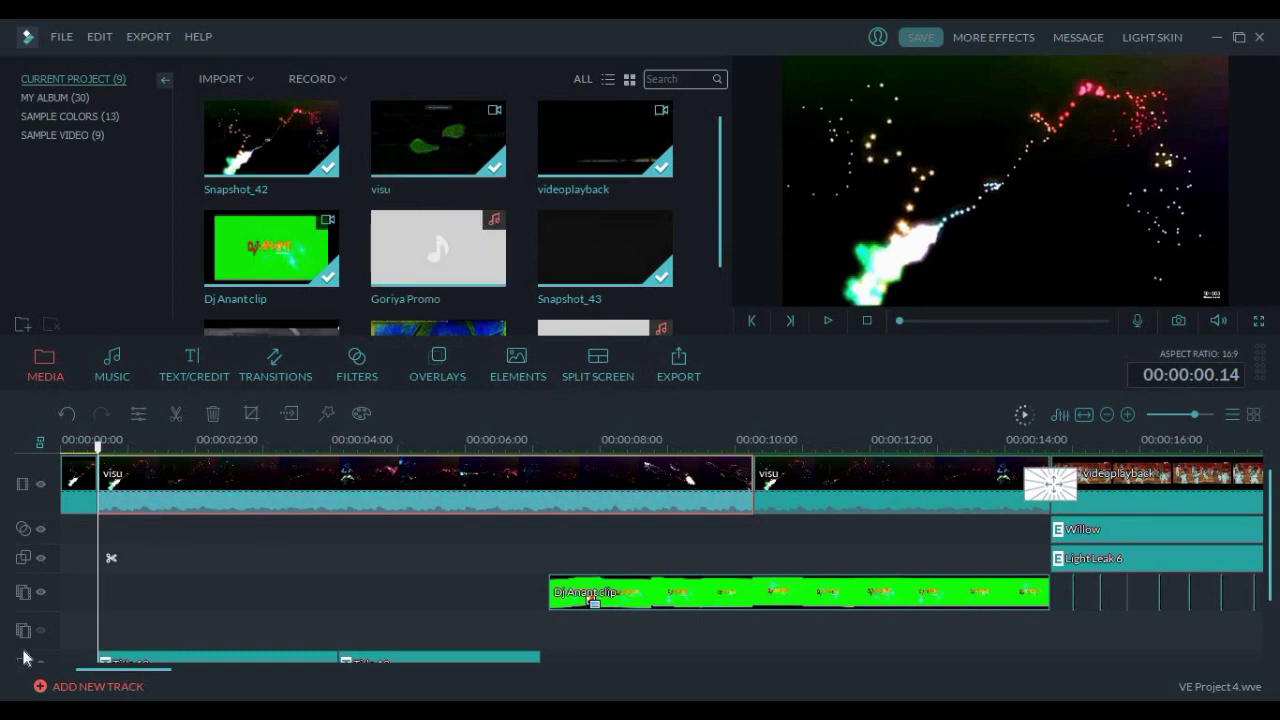
left_click(826, 320)
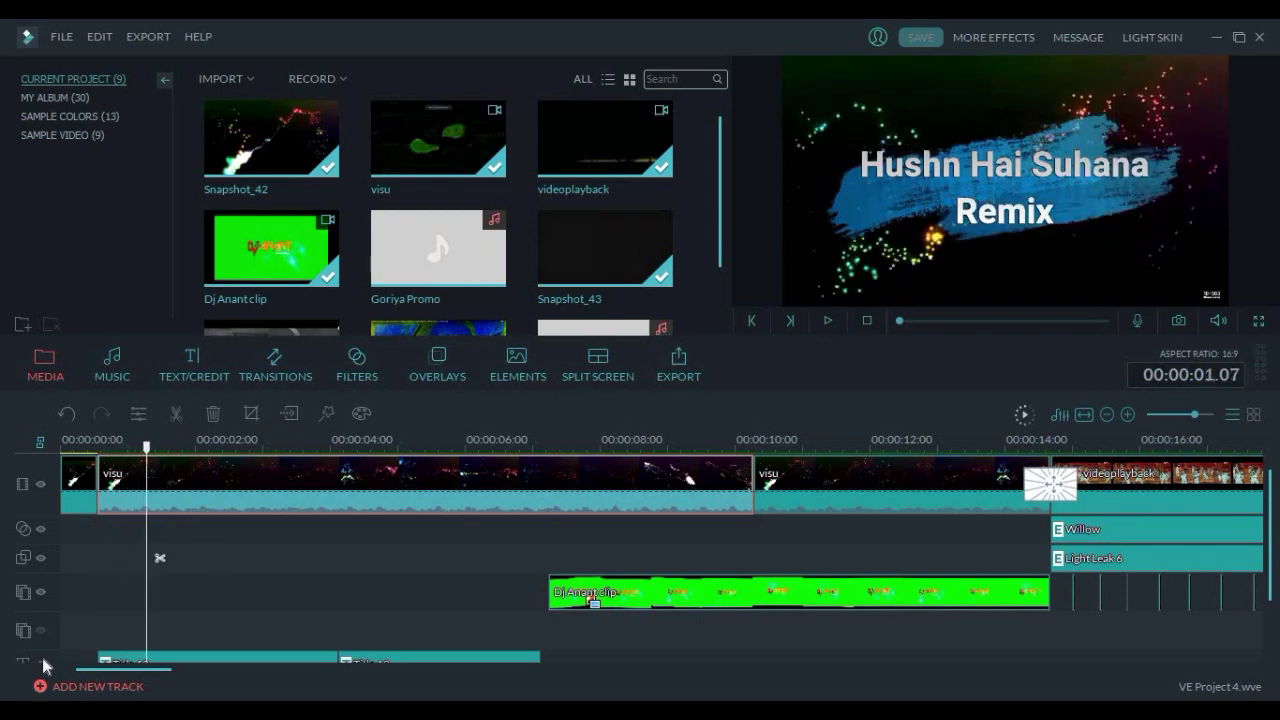
left_click(827, 320)
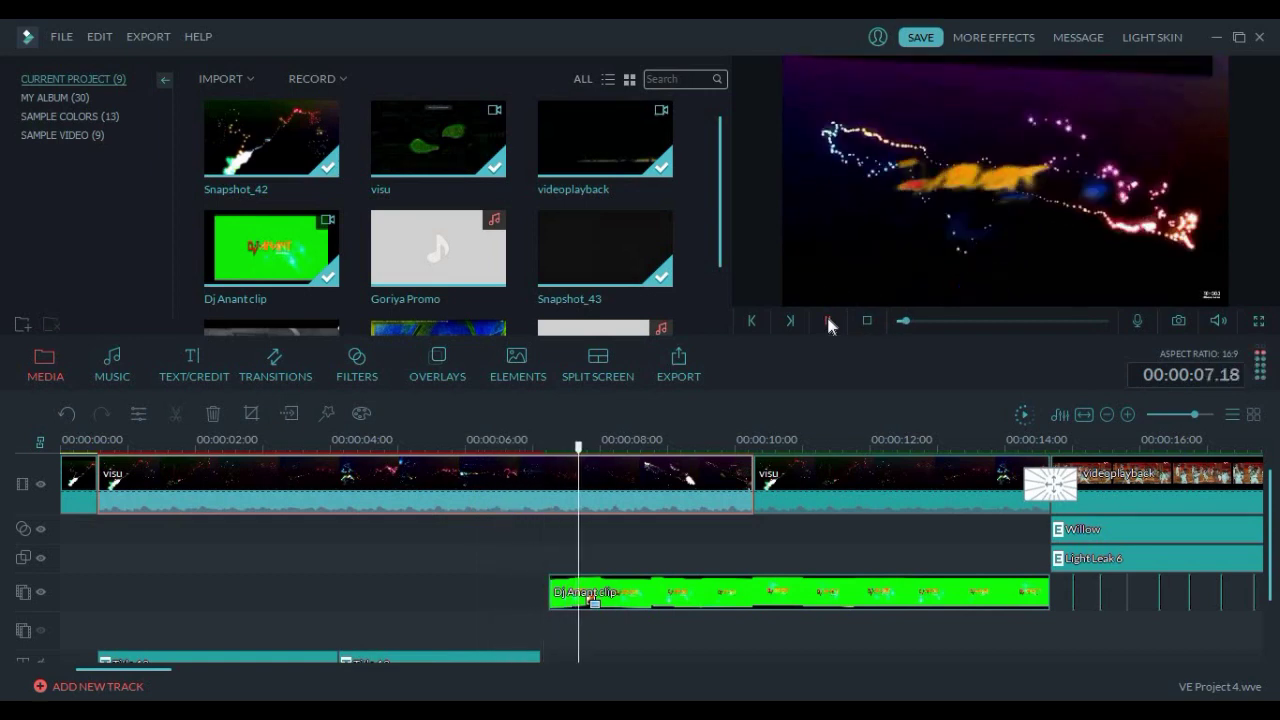
left_click(828, 320)
left_click(122, 442)
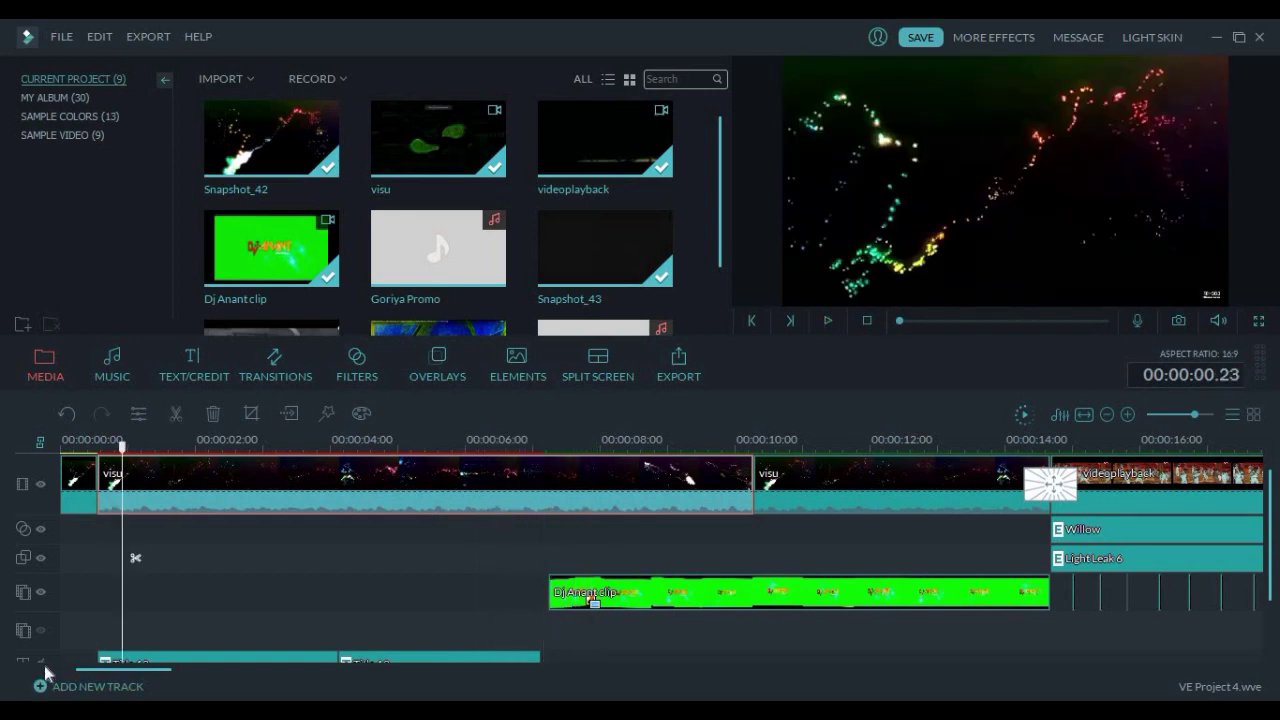
Move the playhead to the start of the green-screen logo overlay and preview its source clip from the project media
left_click_drag(122, 445, 570, 445)
left_click(285, 262)
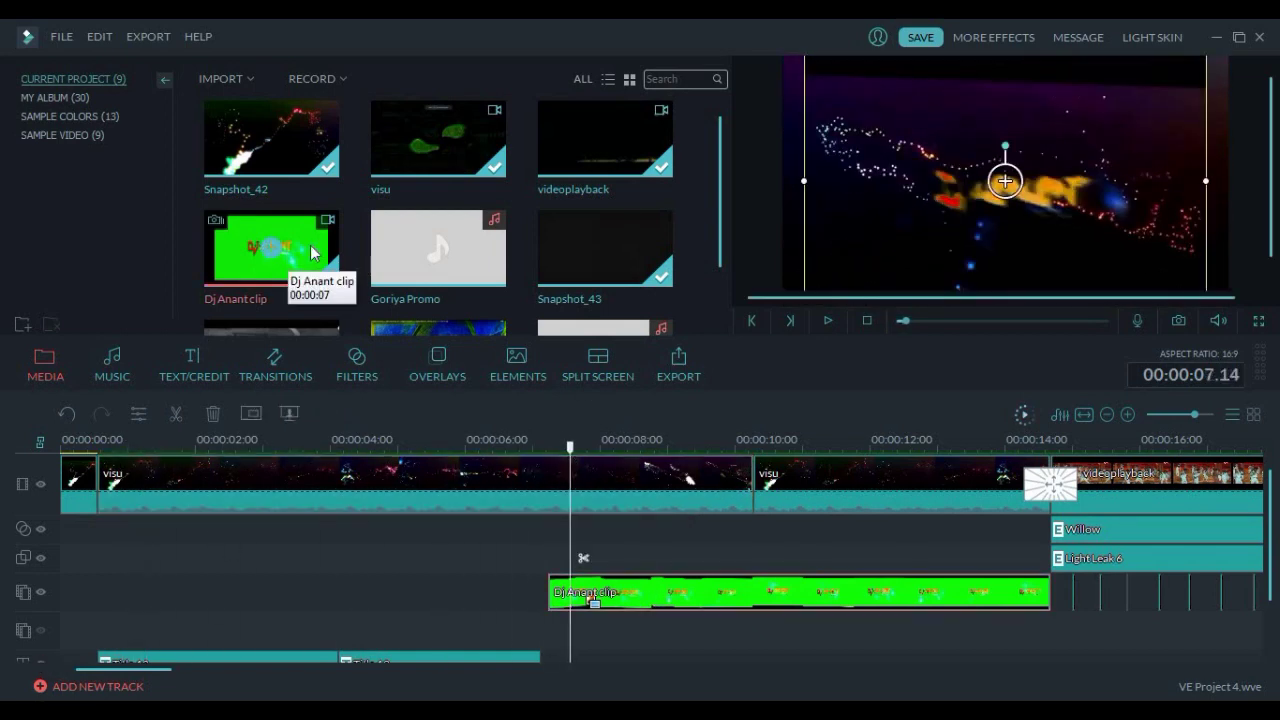
left_click(828, 320)
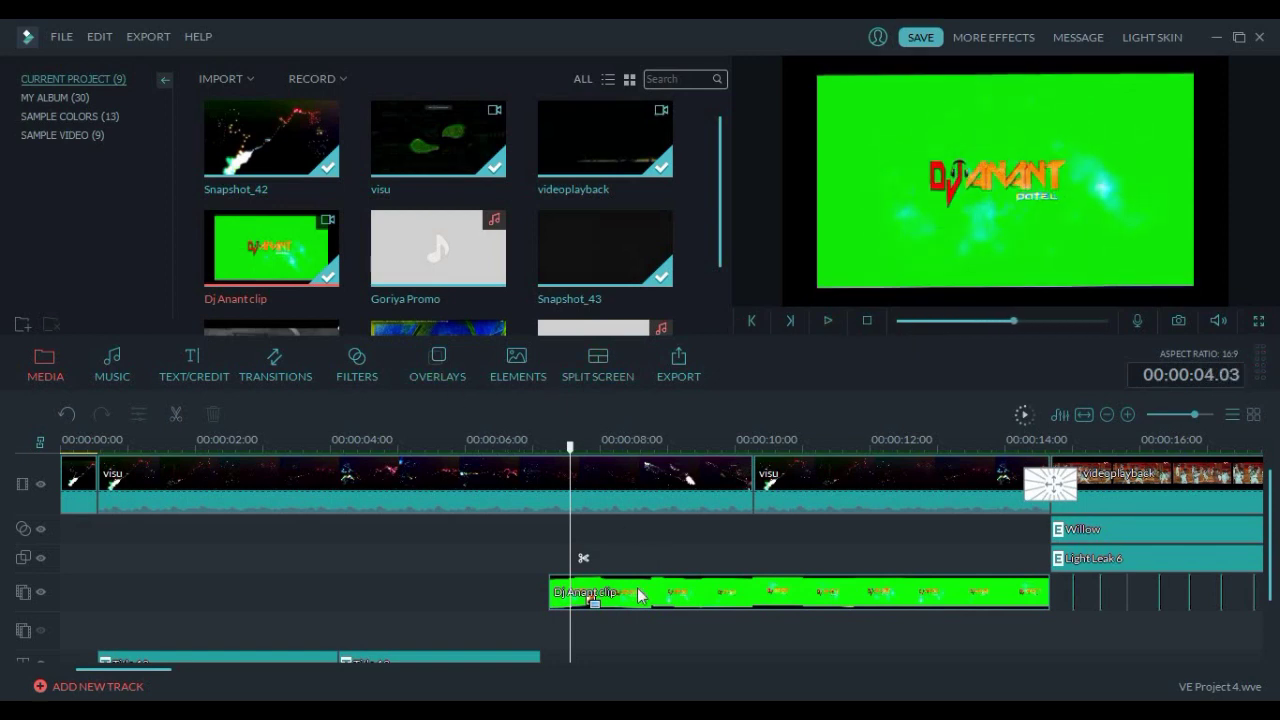
left_click(595, 586)
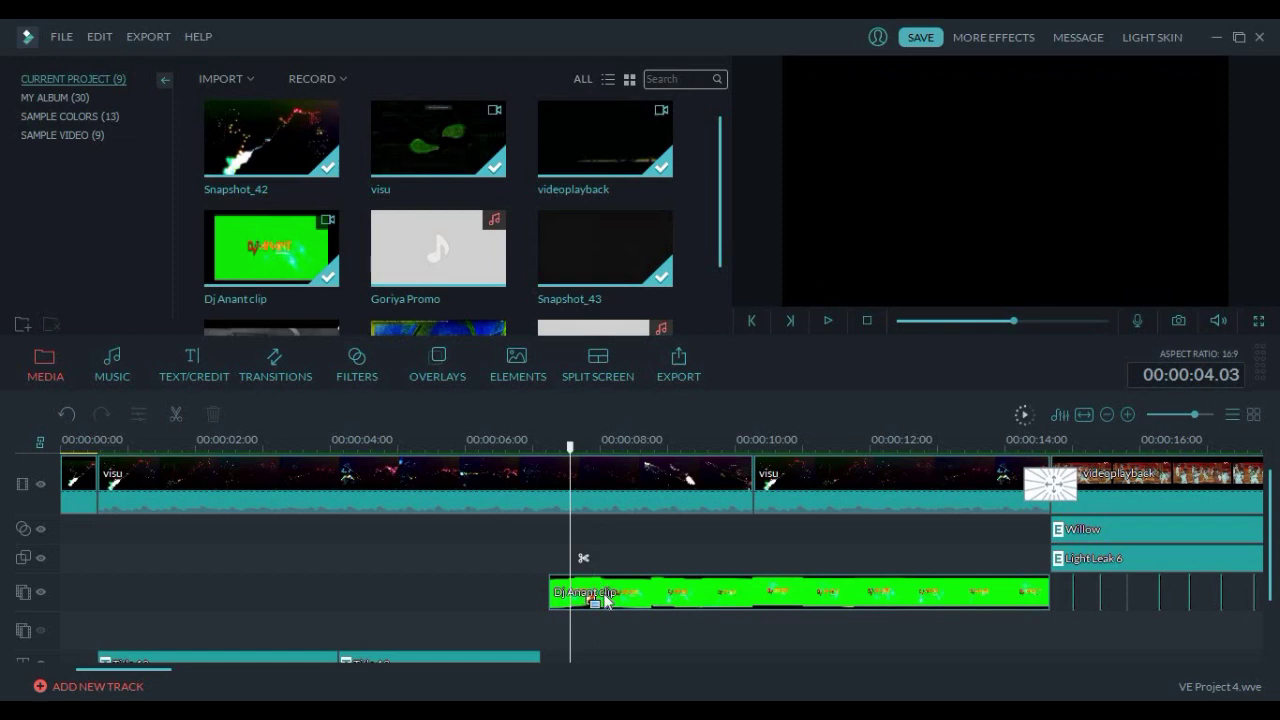
Play the timeline from about 8 seconds through the green-screen logo overlay and into the first videoplayback clip
left_click_drag(577, 462, 603, 455)
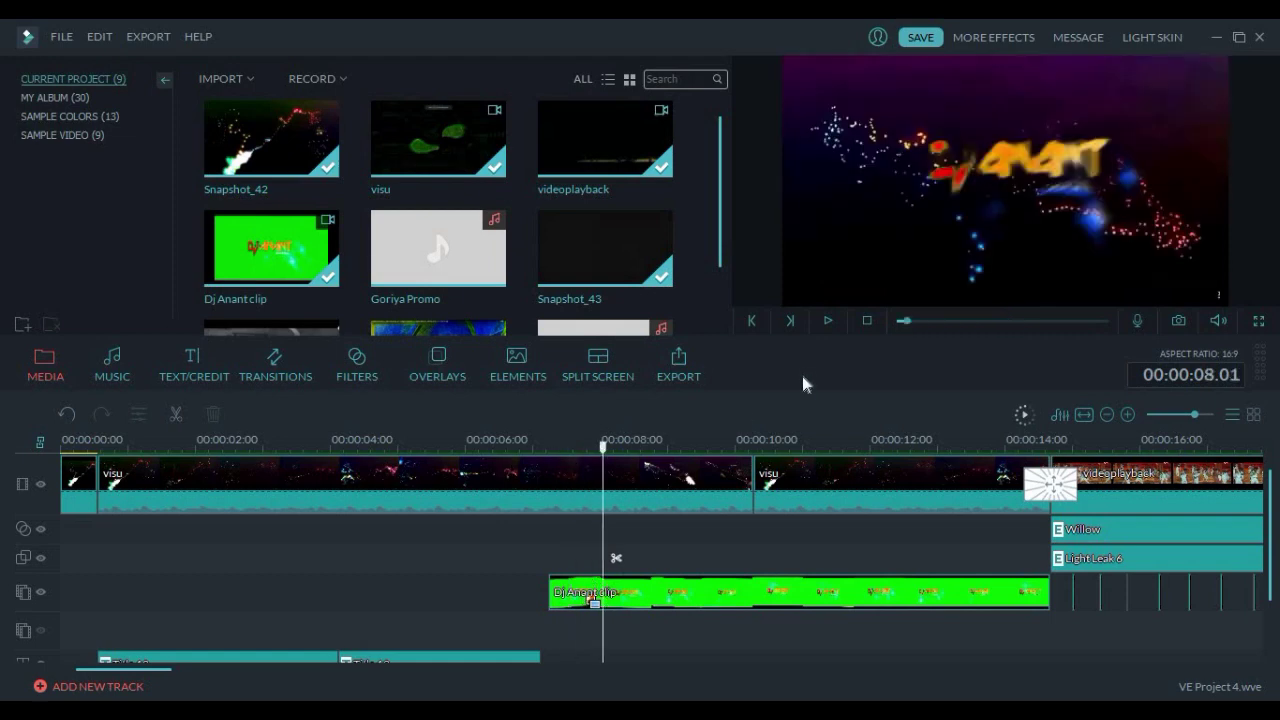
left_click(676, 601)
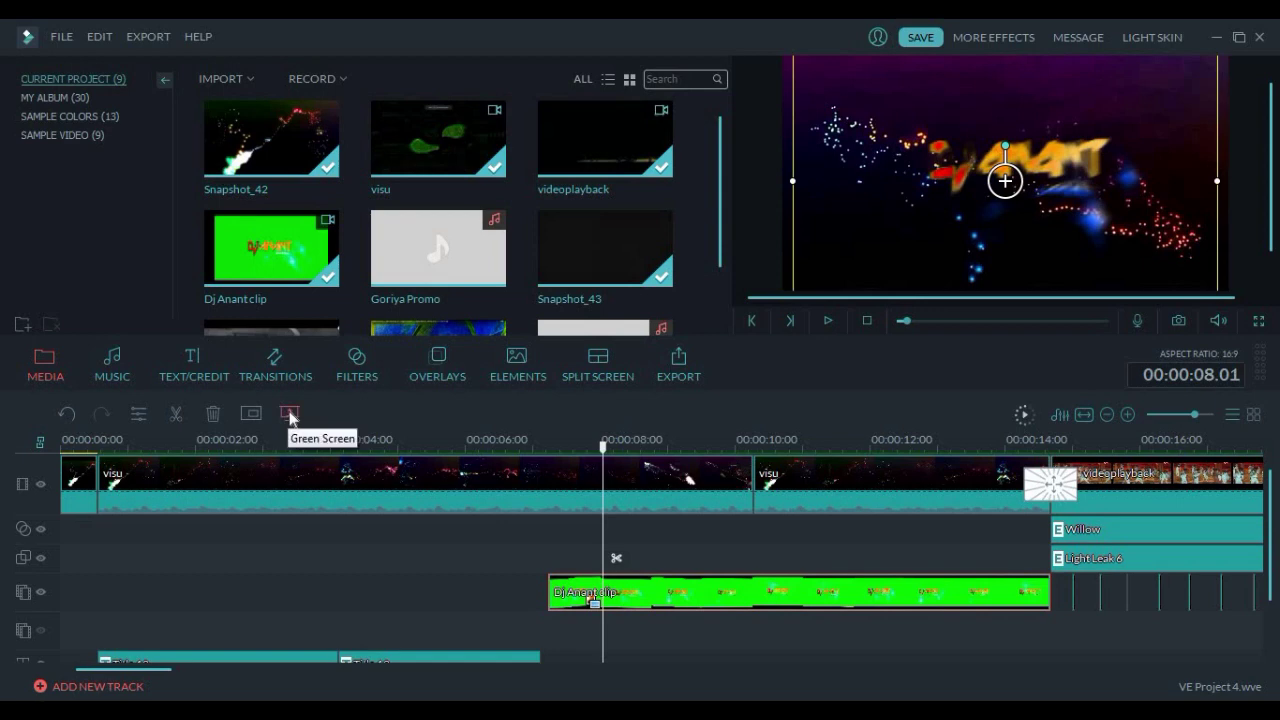
left_click(826, 321)
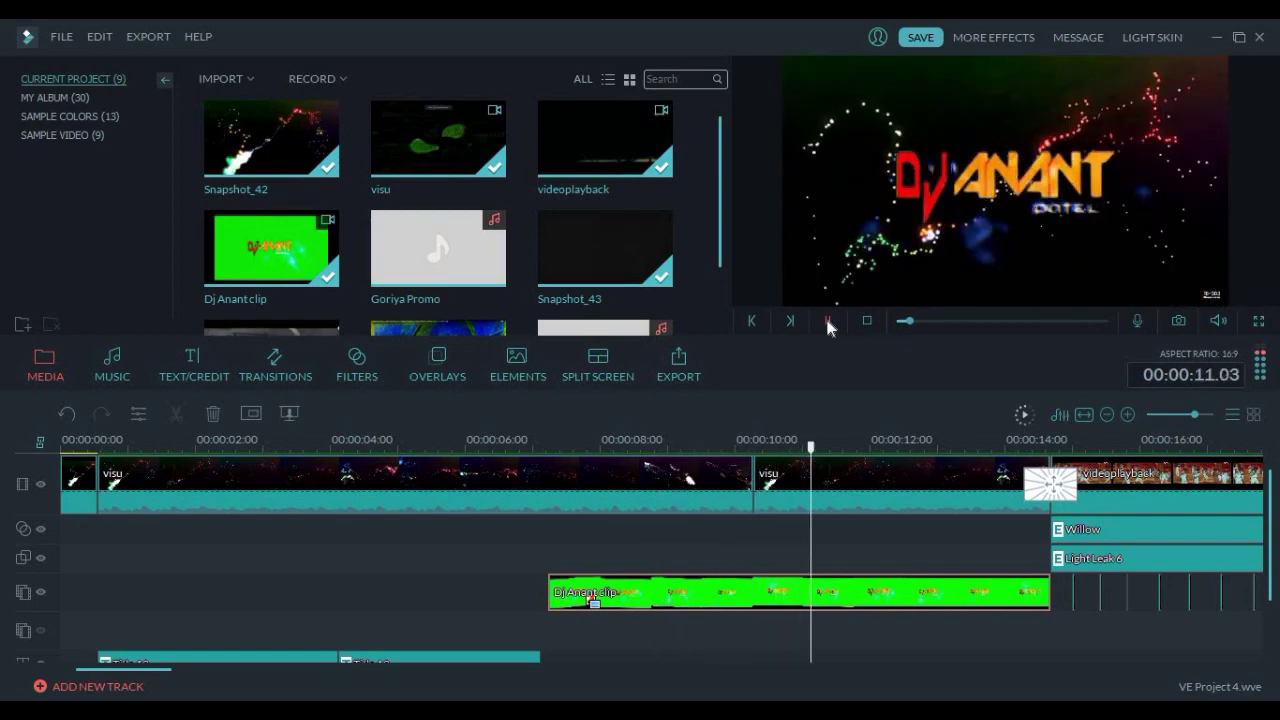
key("space")
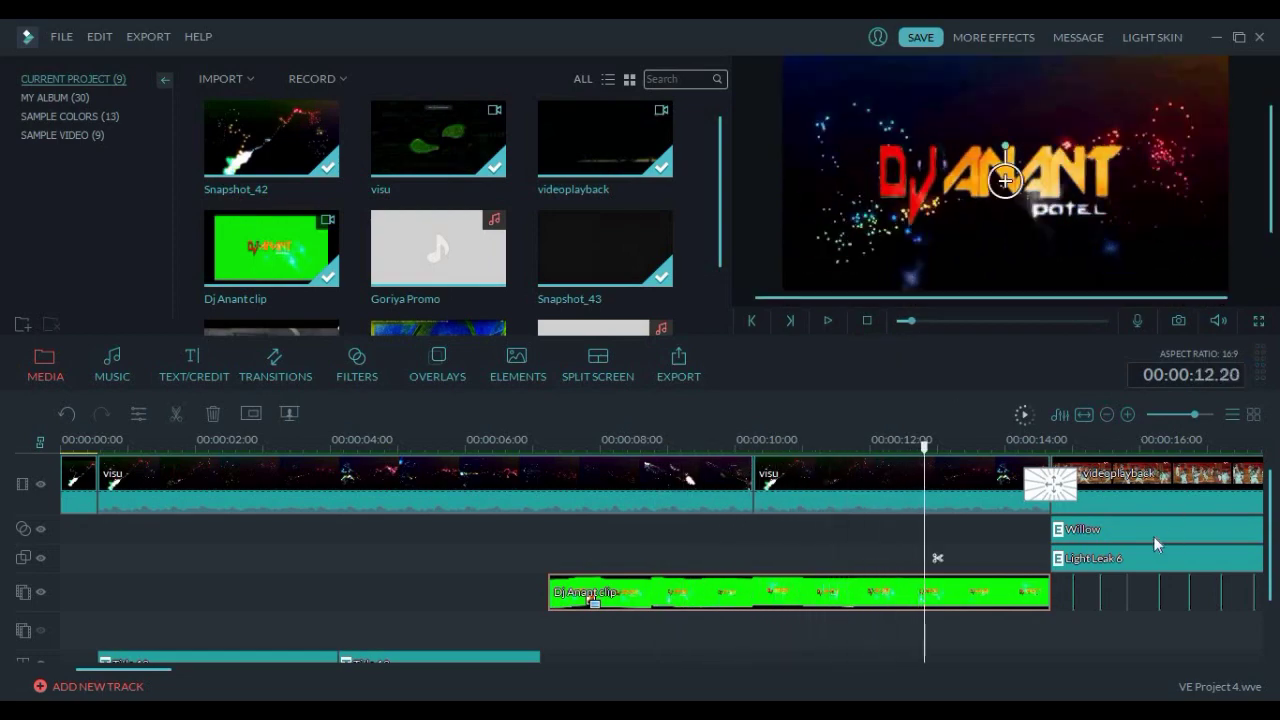
scroll(1274, 505, "down", 1)
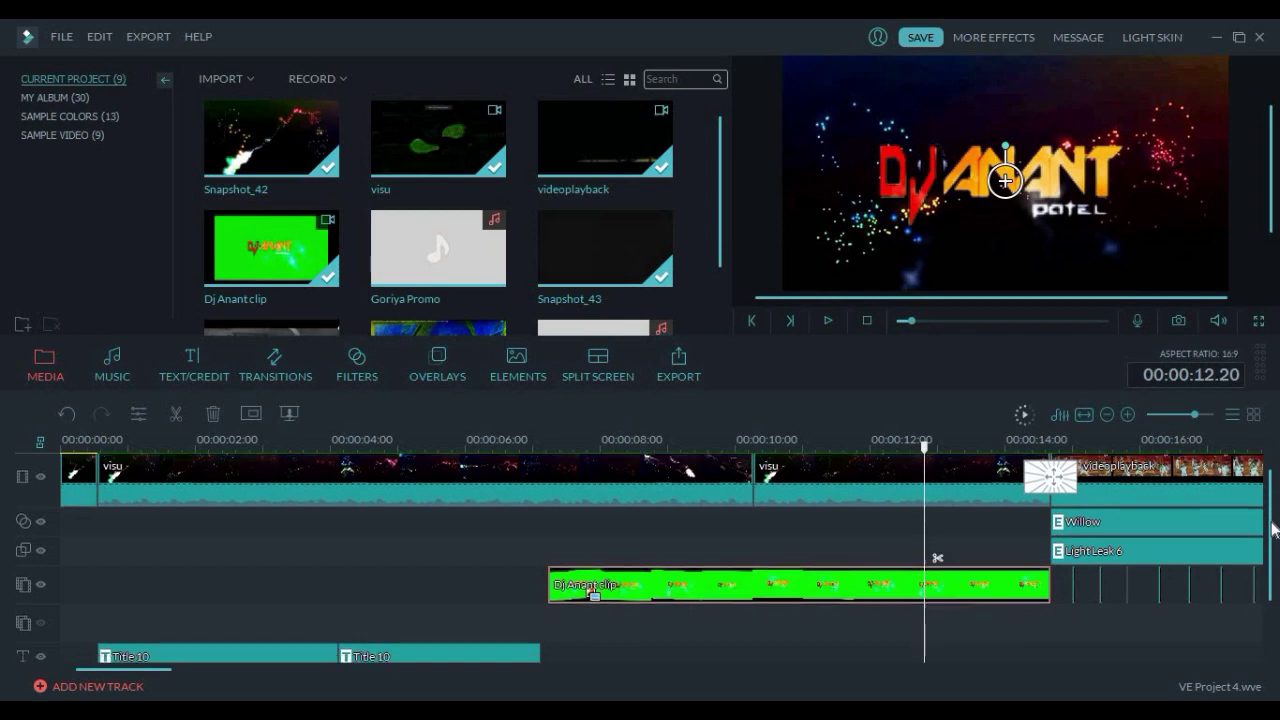
scroll(1274, 505, "up", 1)
left_click(826, 320)
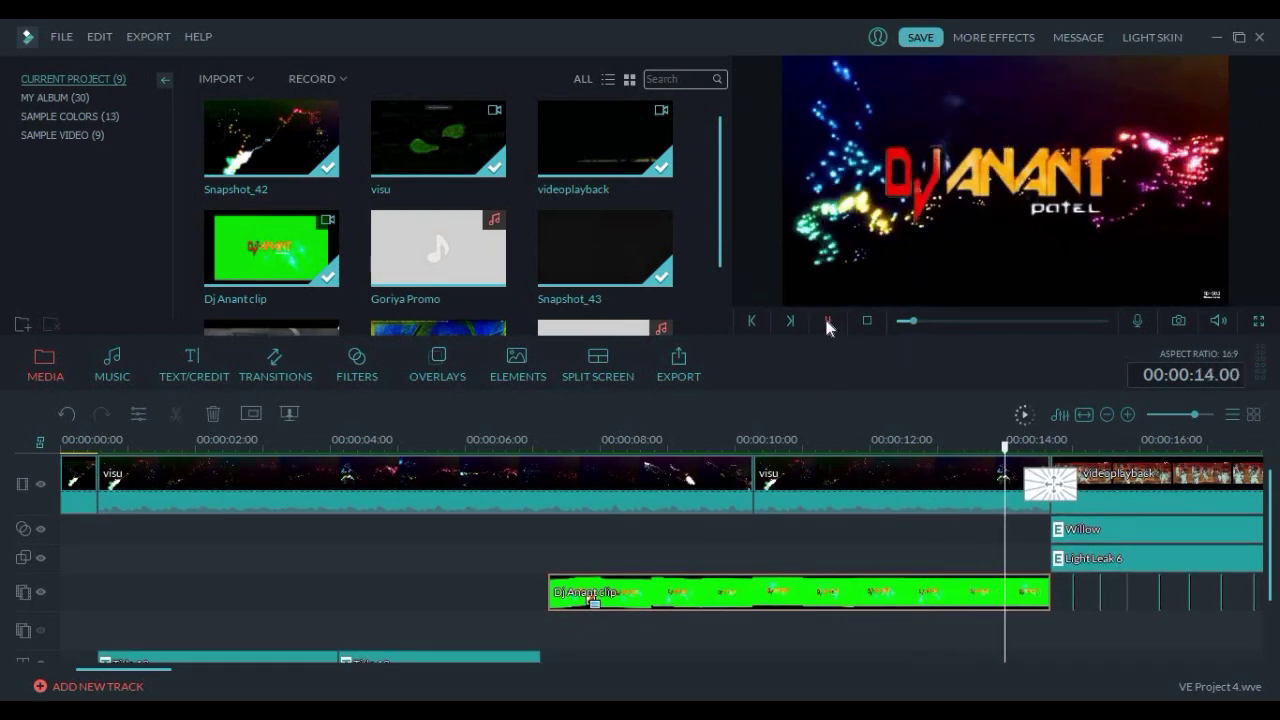
key("space")
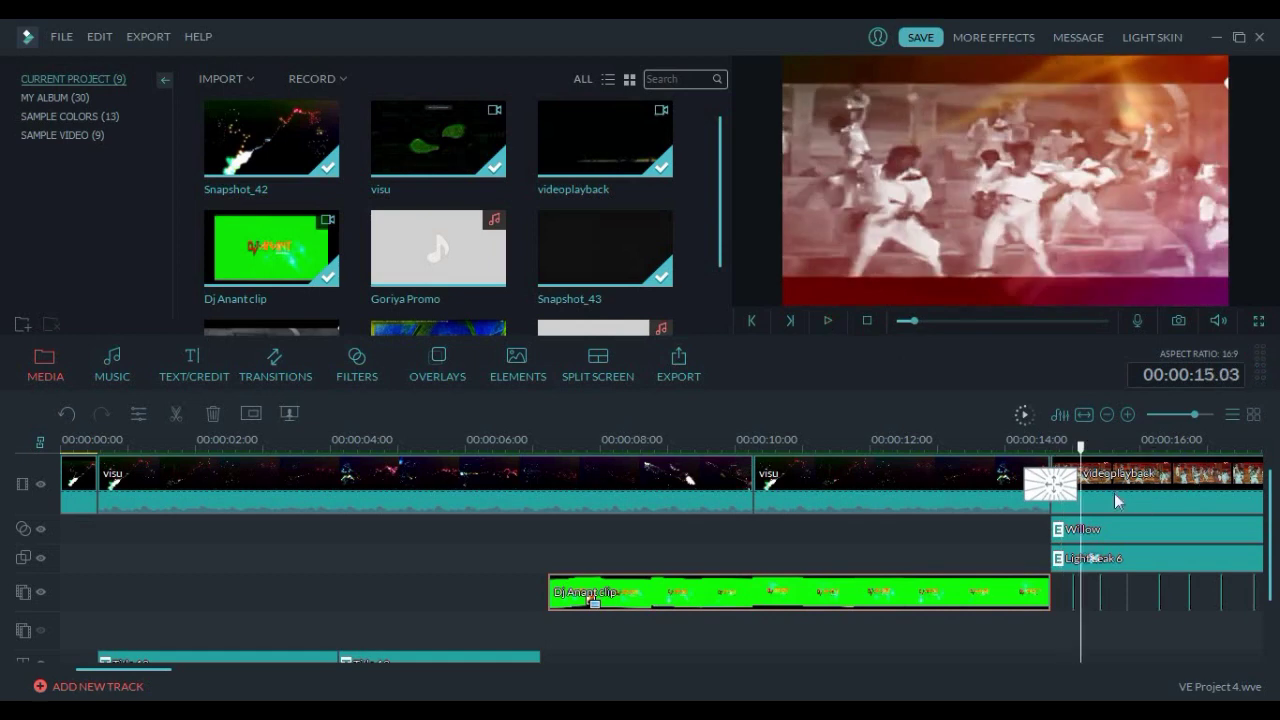
Select the transition between visu and videoplayback, then find and preview Warp Zoom 3 among the Warp transitions
left_click(1052, 487)
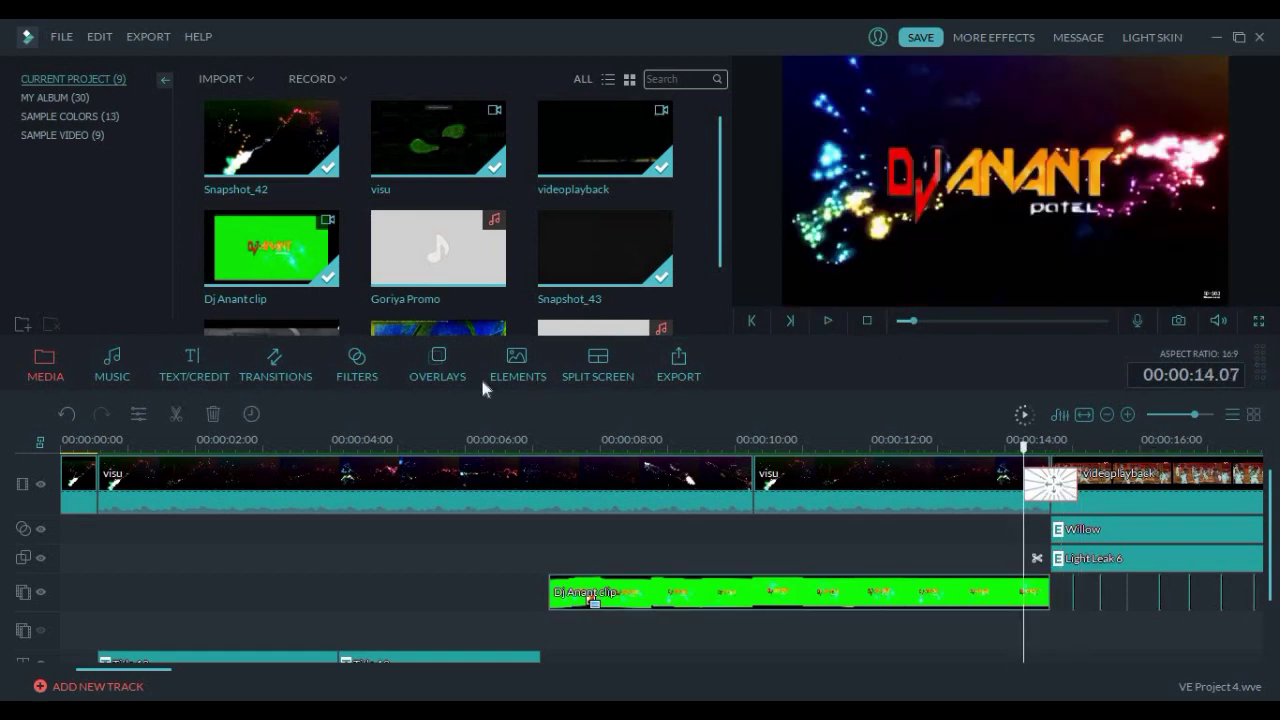
left_click(273, 368)
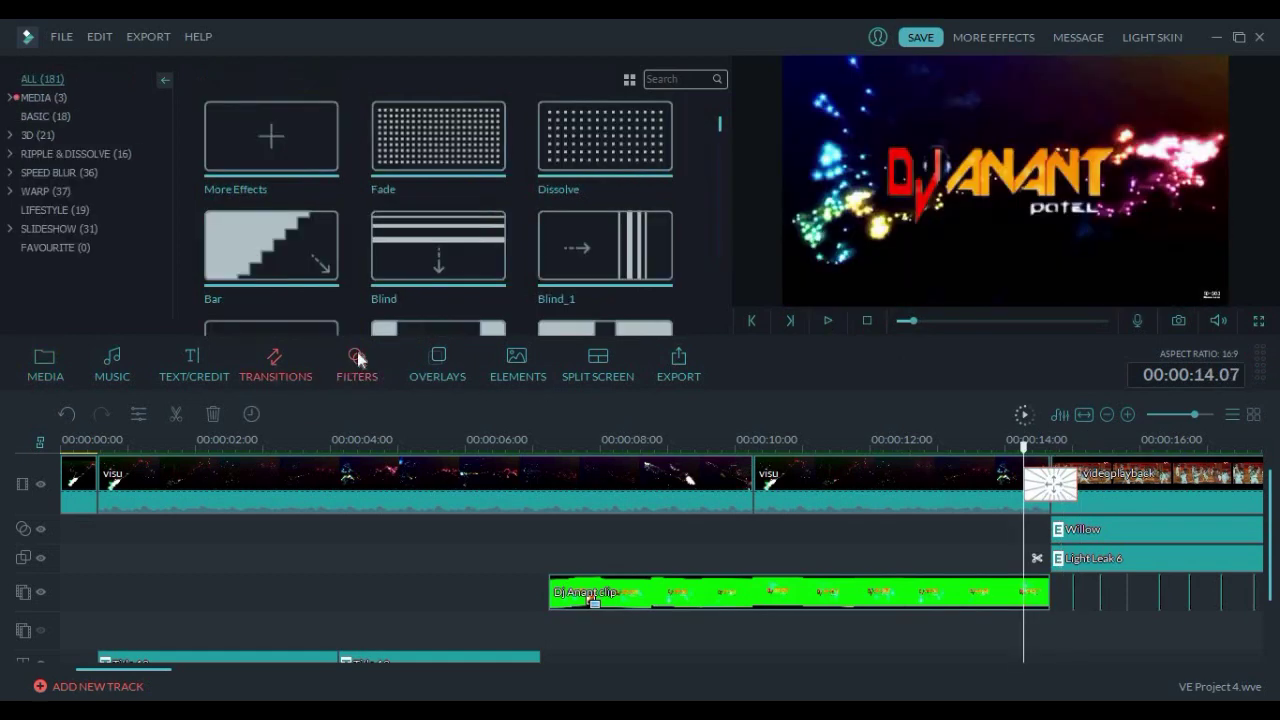
left_click(63, 191)
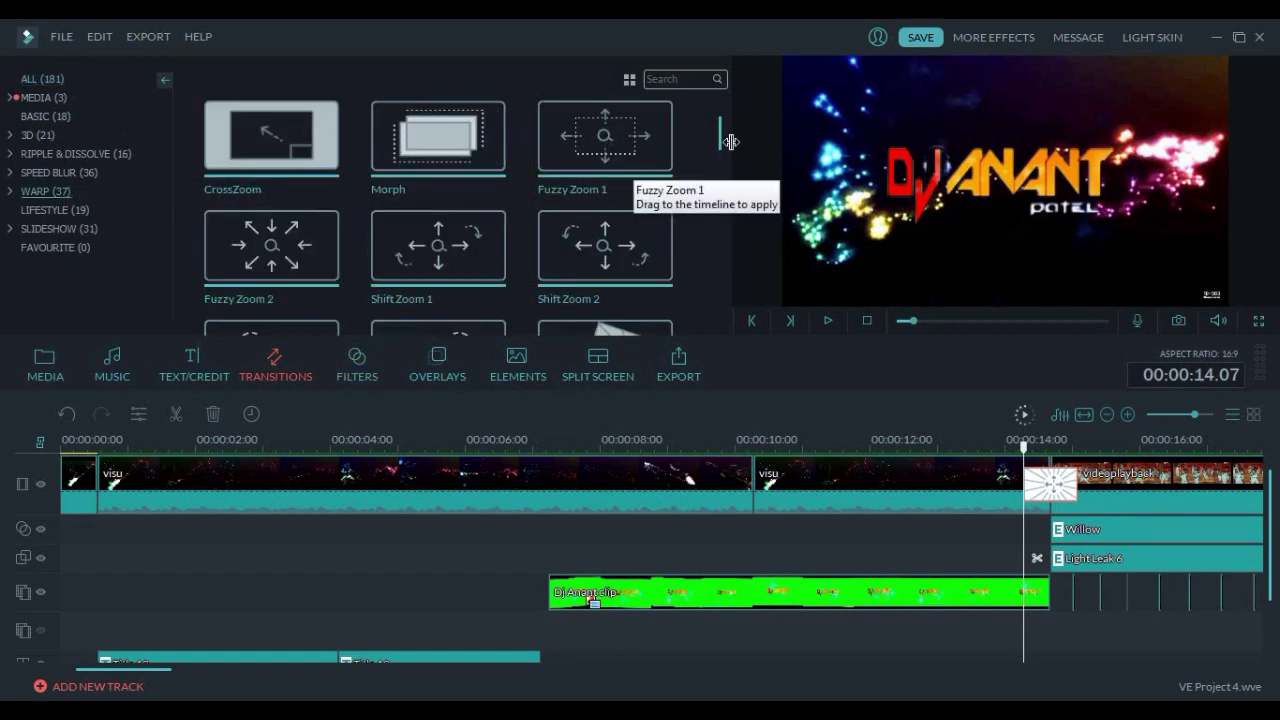
left_click_drag(720, 137, 689, 191)
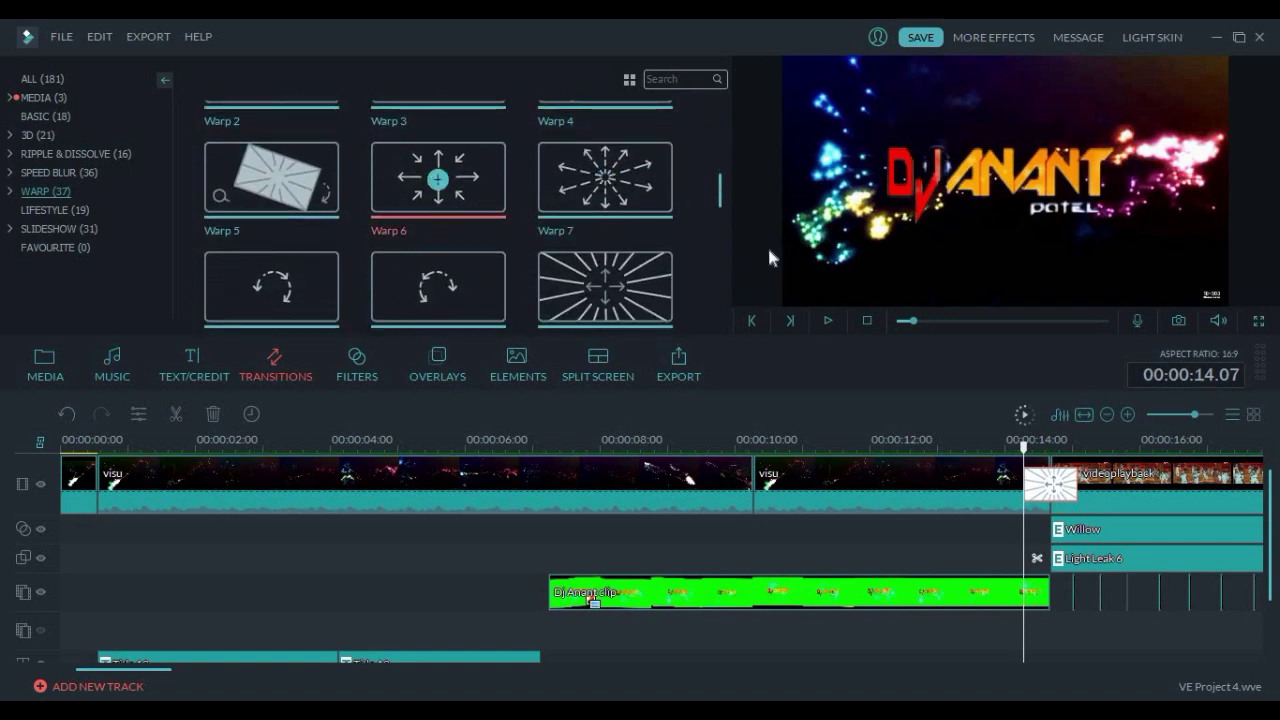
scroll(720, 202, "down", 1)
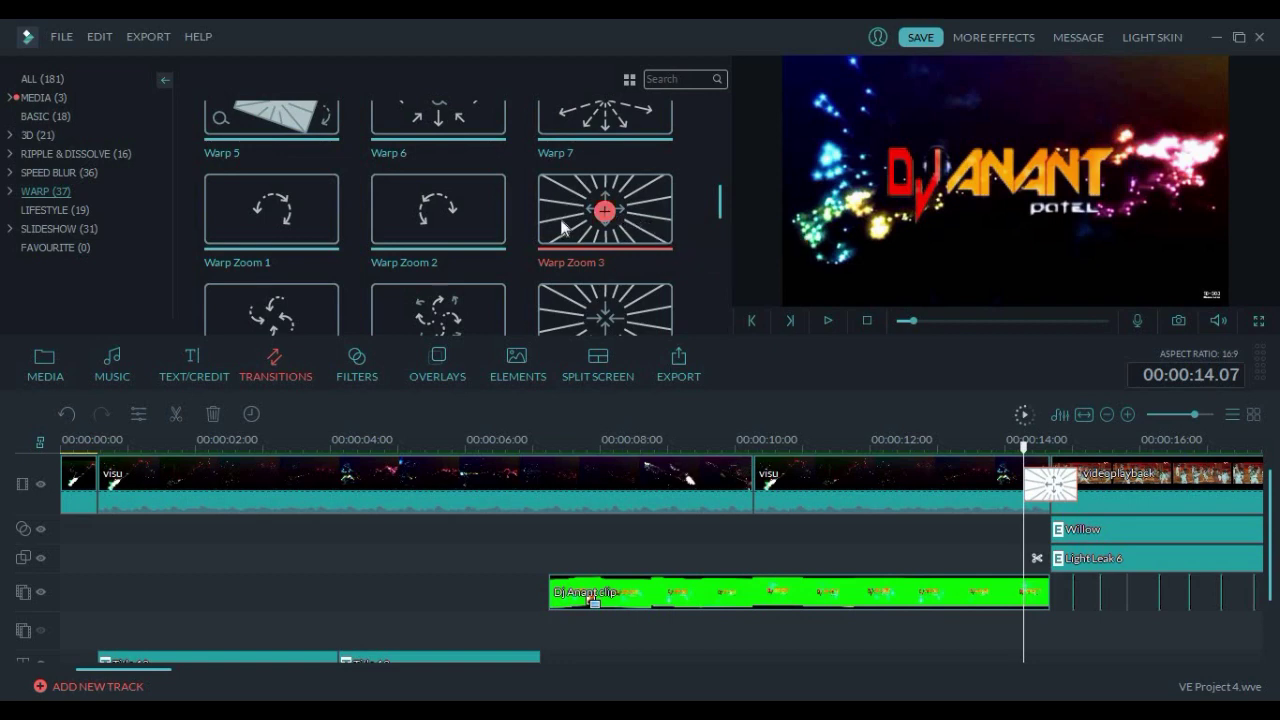
left_click(651, 228)
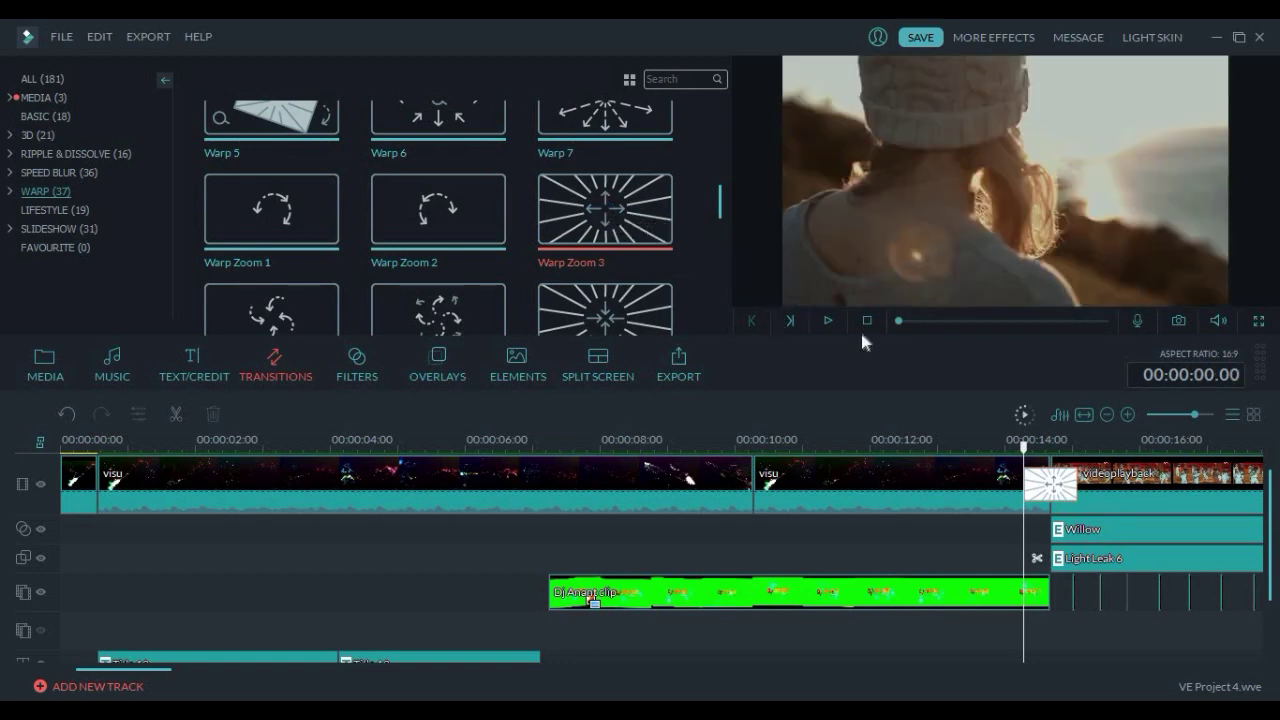
left_click(828, 320)
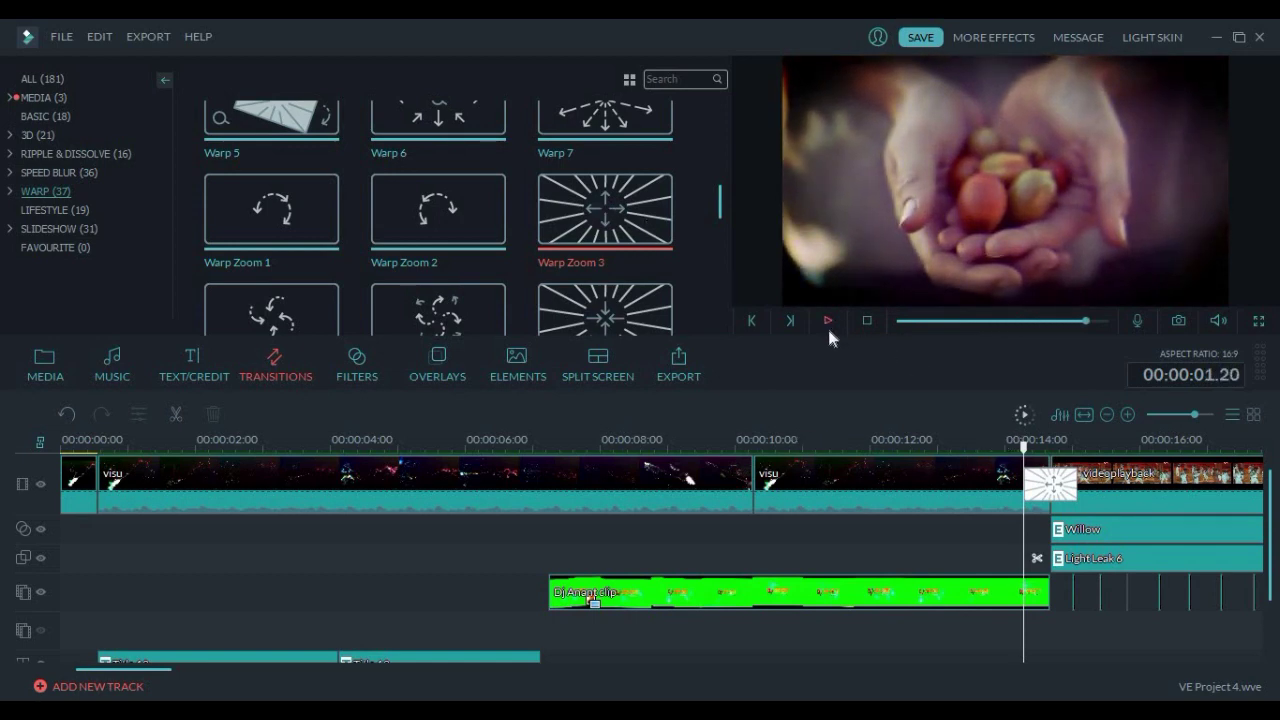
Play the timeline across the transition from the visu clip to the first videoplayback clip
left_click(1013, 449)
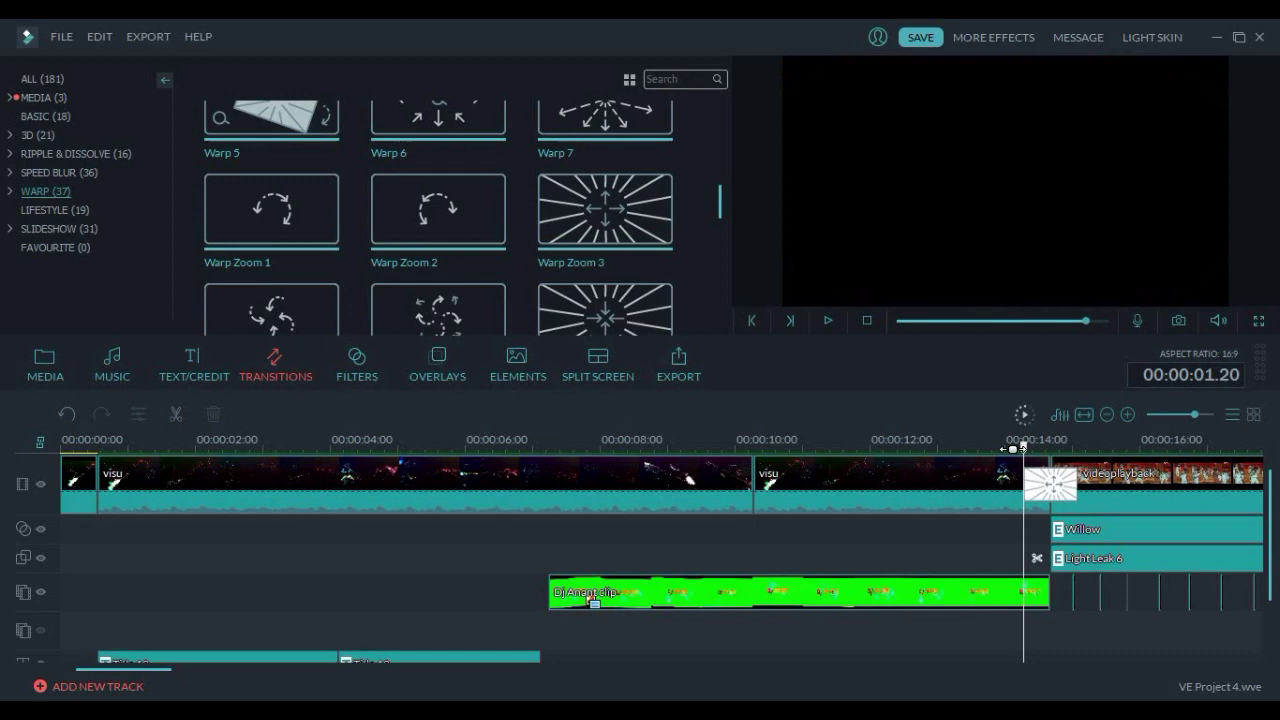
left_click(828, 320)
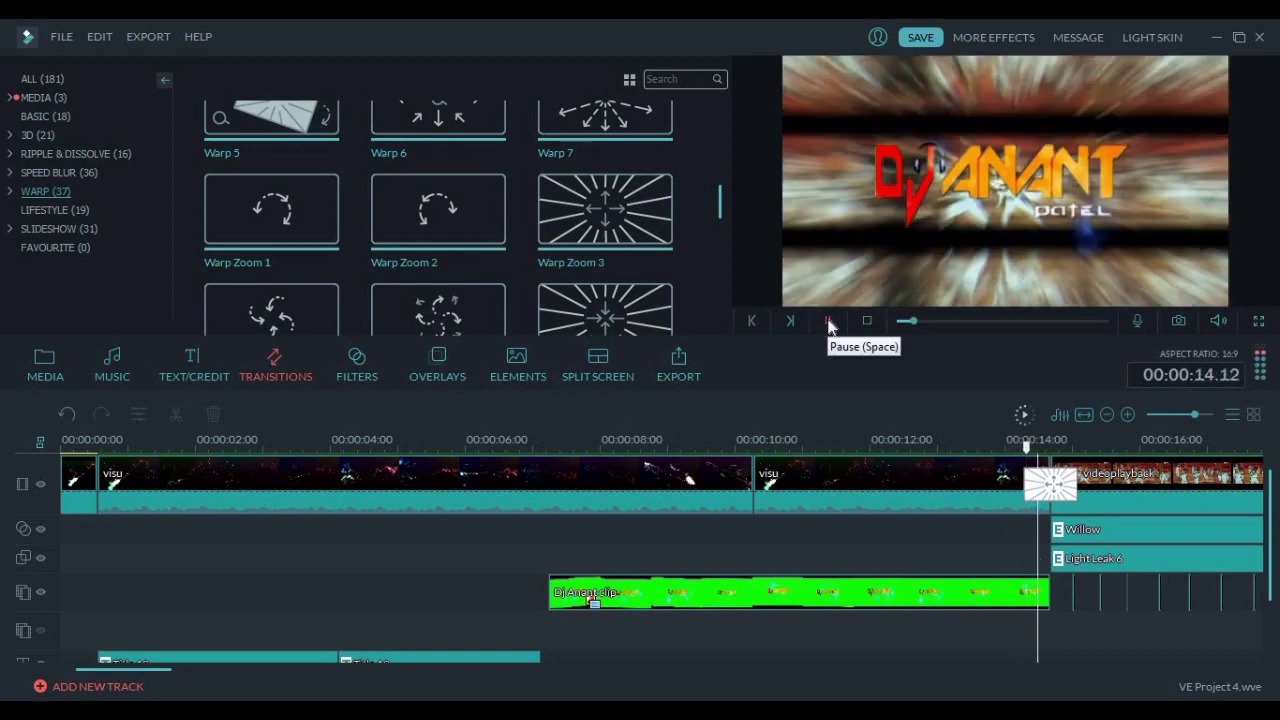
left_click(828, 320)
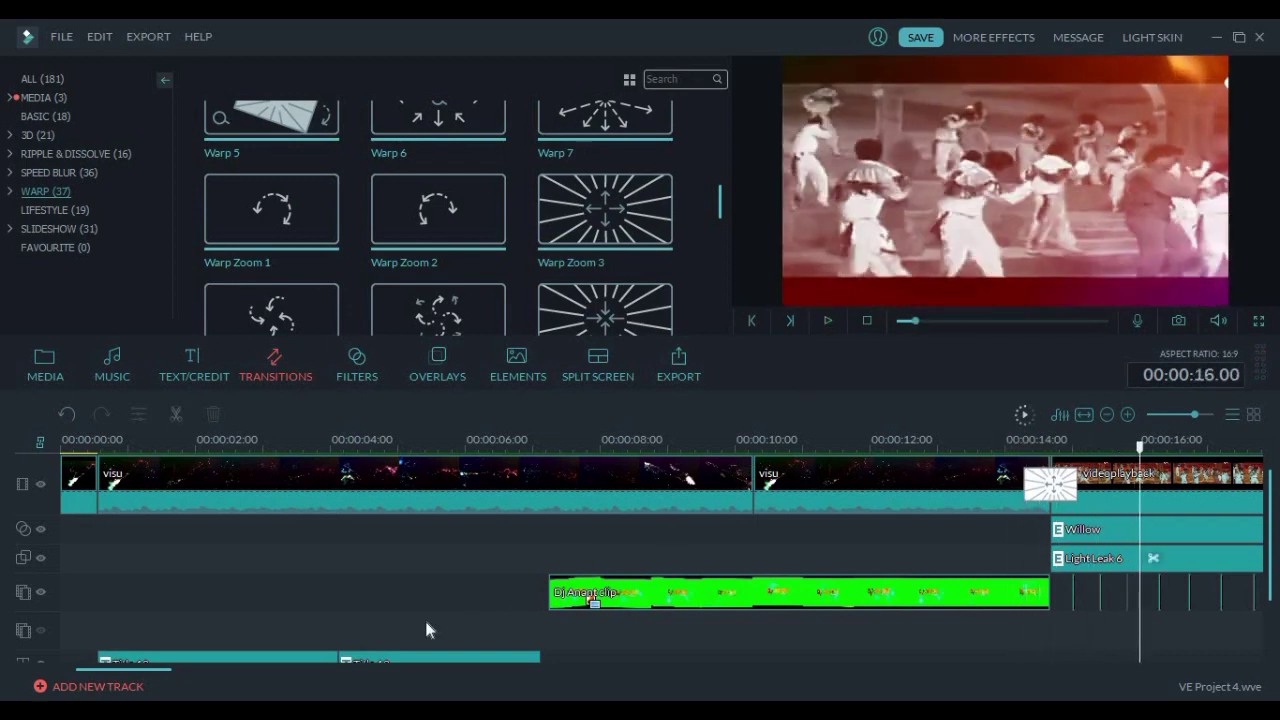
Select the first videoplayback clip and hide the filter track, the overlay track and the green-screen clip's track
left_click_drag(151, 667, 210, 671)
left_click(557, 477)
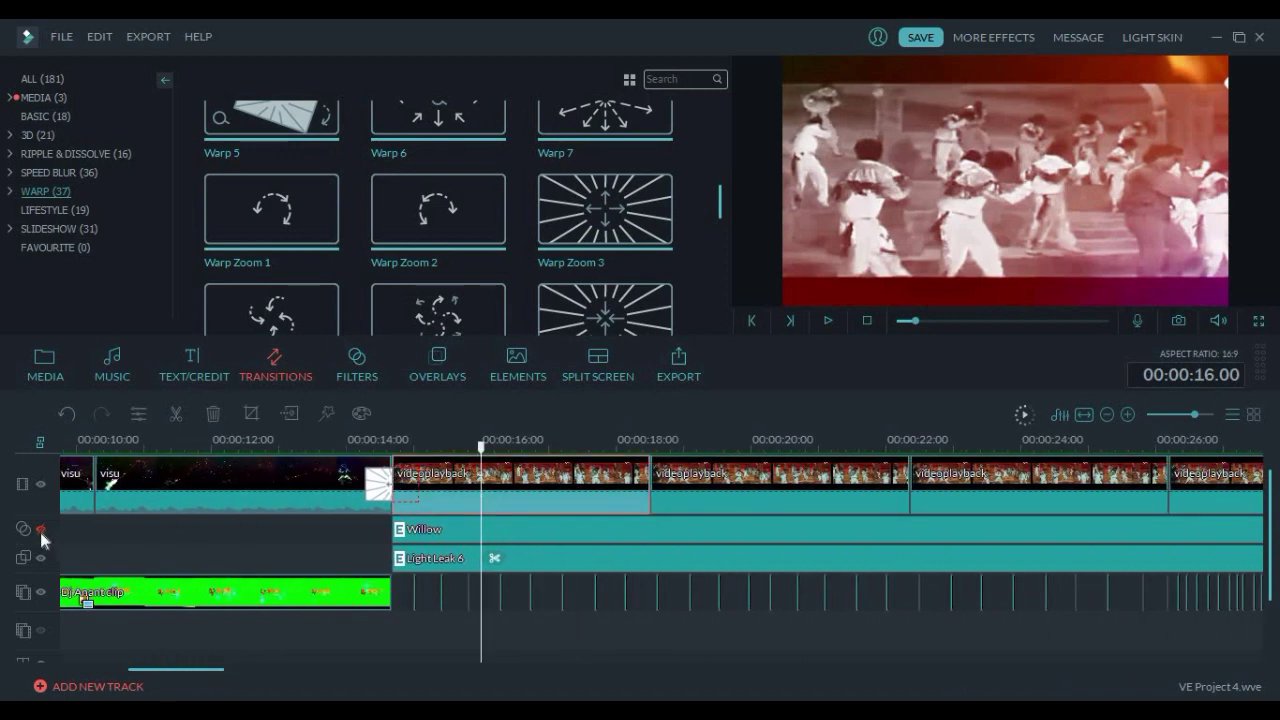
left_click(40, 560)
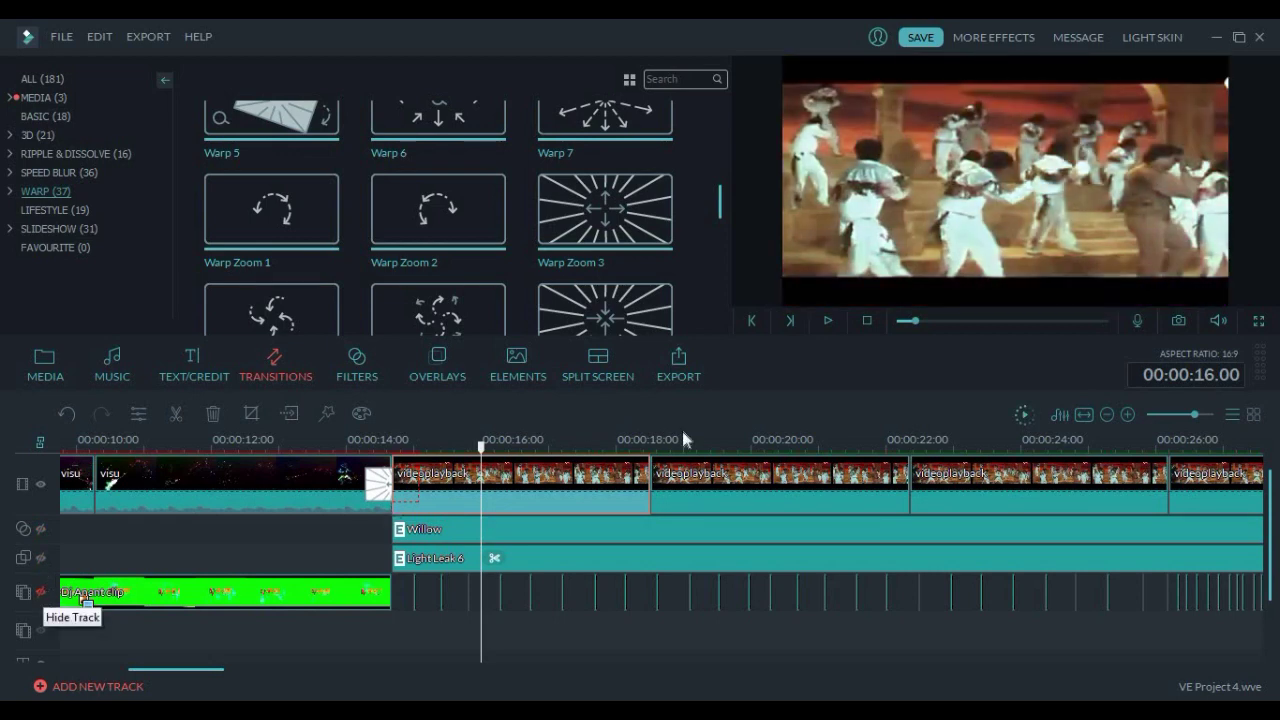
Play the first videoplayback clip from its start without the added effects, and return the playhead to its beginning
left_click(392, 443)
left_click(829, 320)
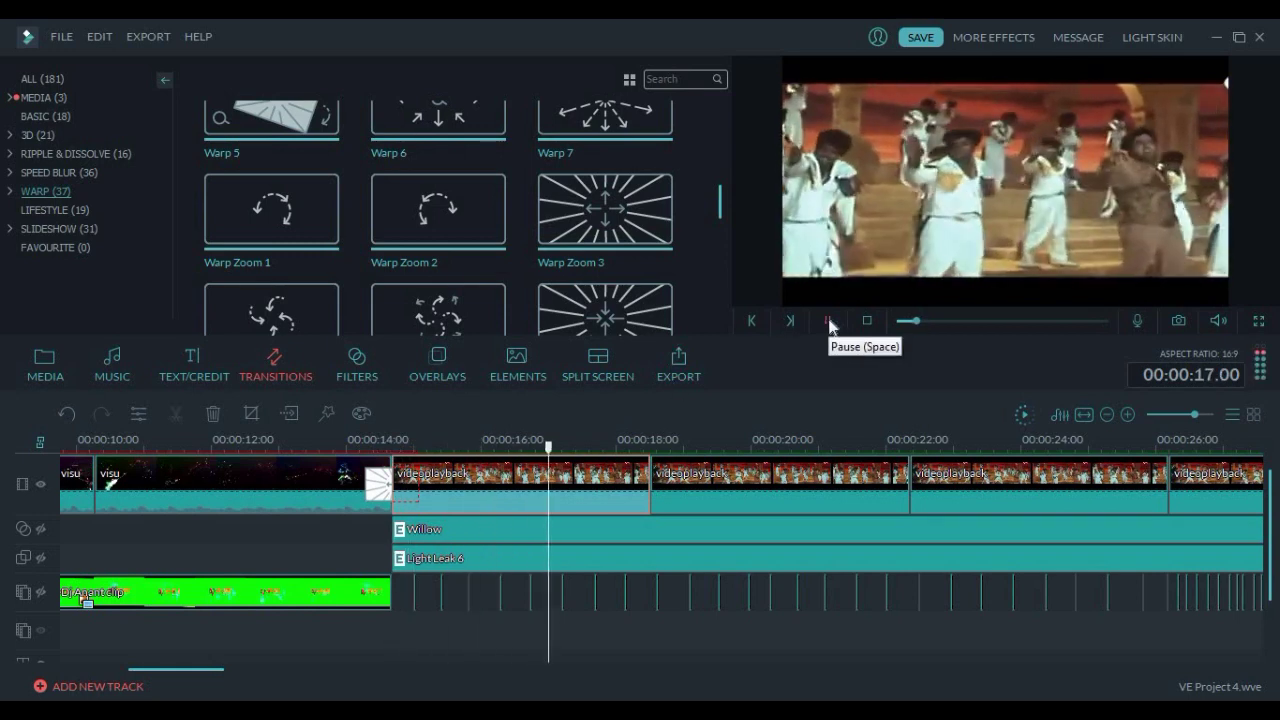
left_click(829, 320)
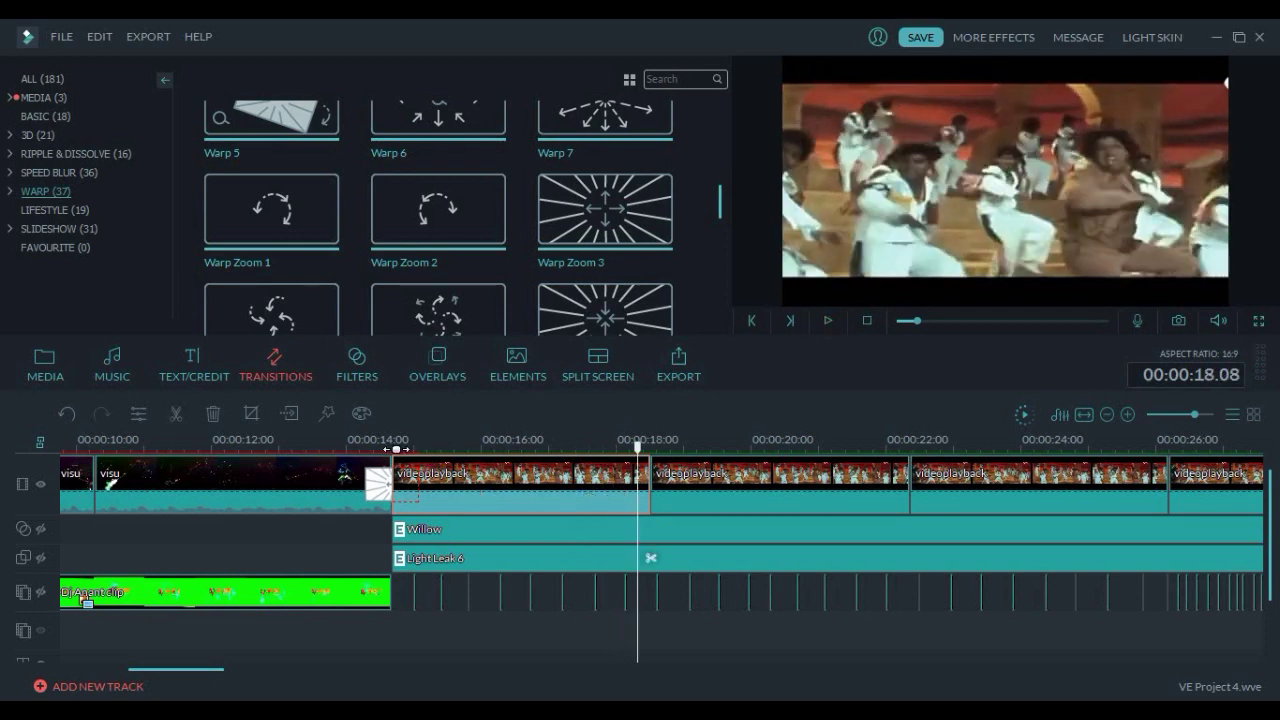
left_click(405, 462)
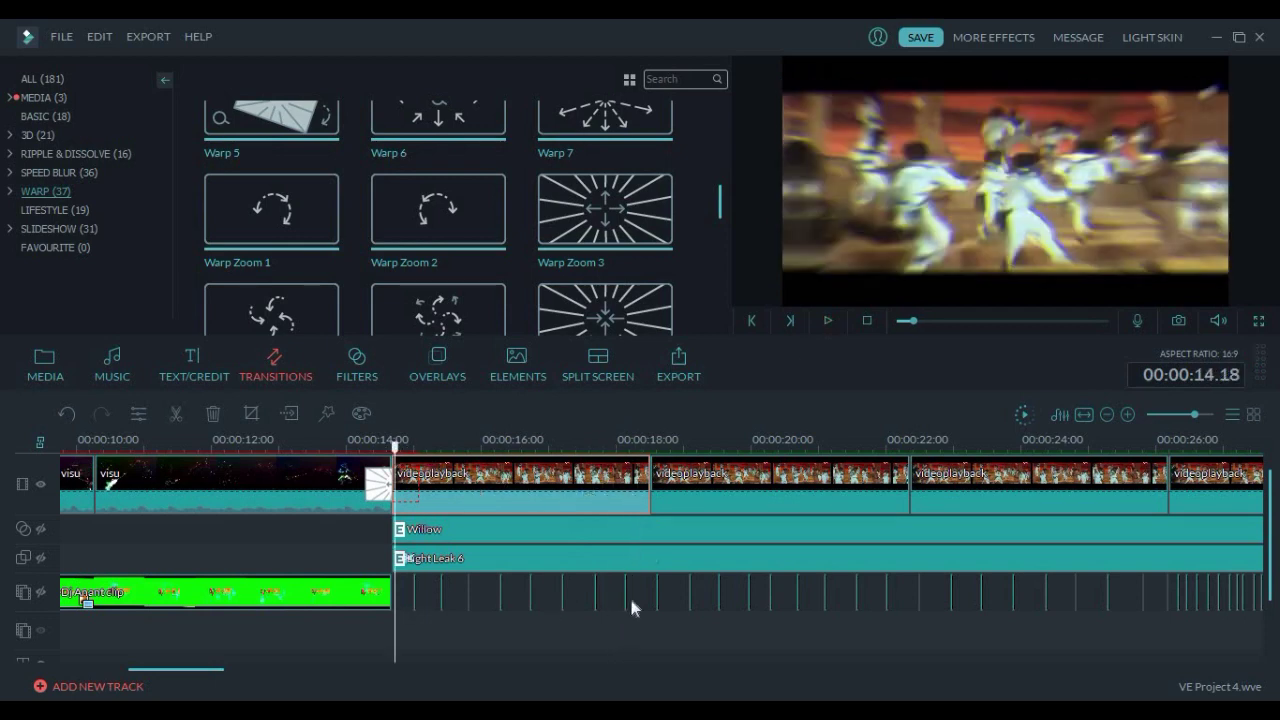
left_click_drag(1196, 413, 1208, 408)
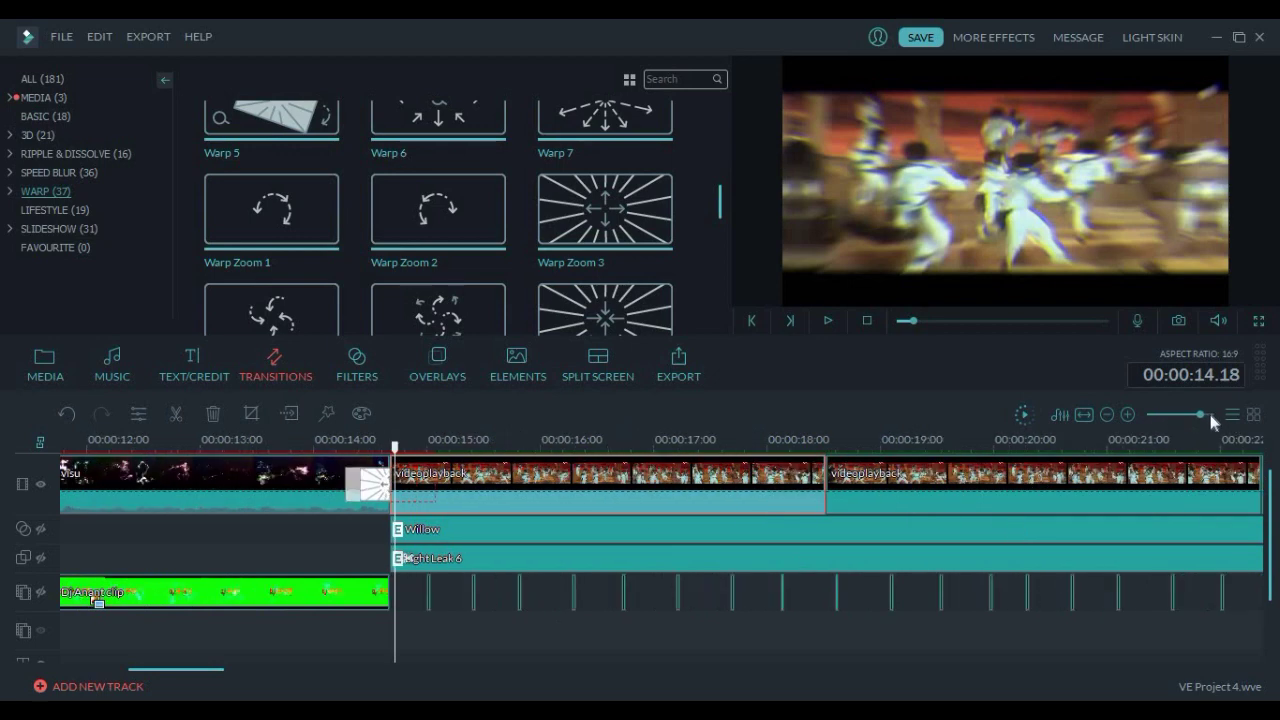
Select the first short black clip after the Warp Zoom transition and find its source image, Snapshot_43, in the project media
left_click(604, 590)
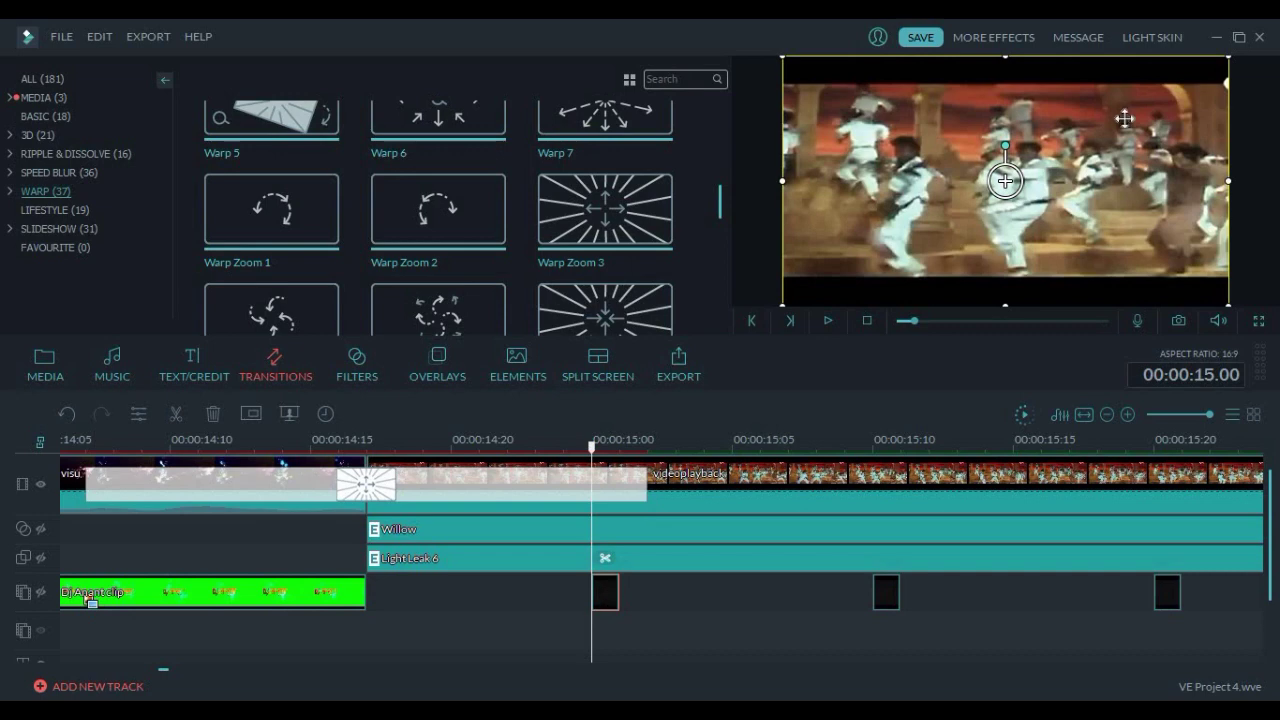
left_click(59, 372)
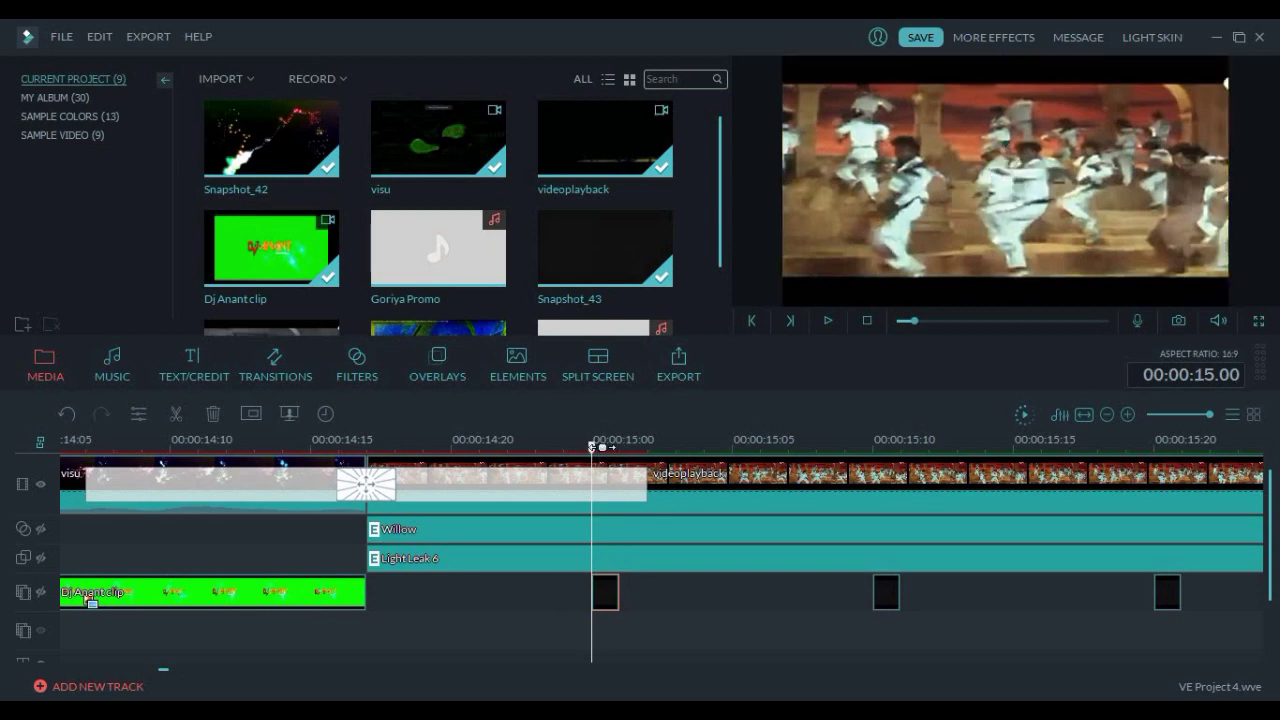
left_click_drag(1207, 415, 1205, 415)
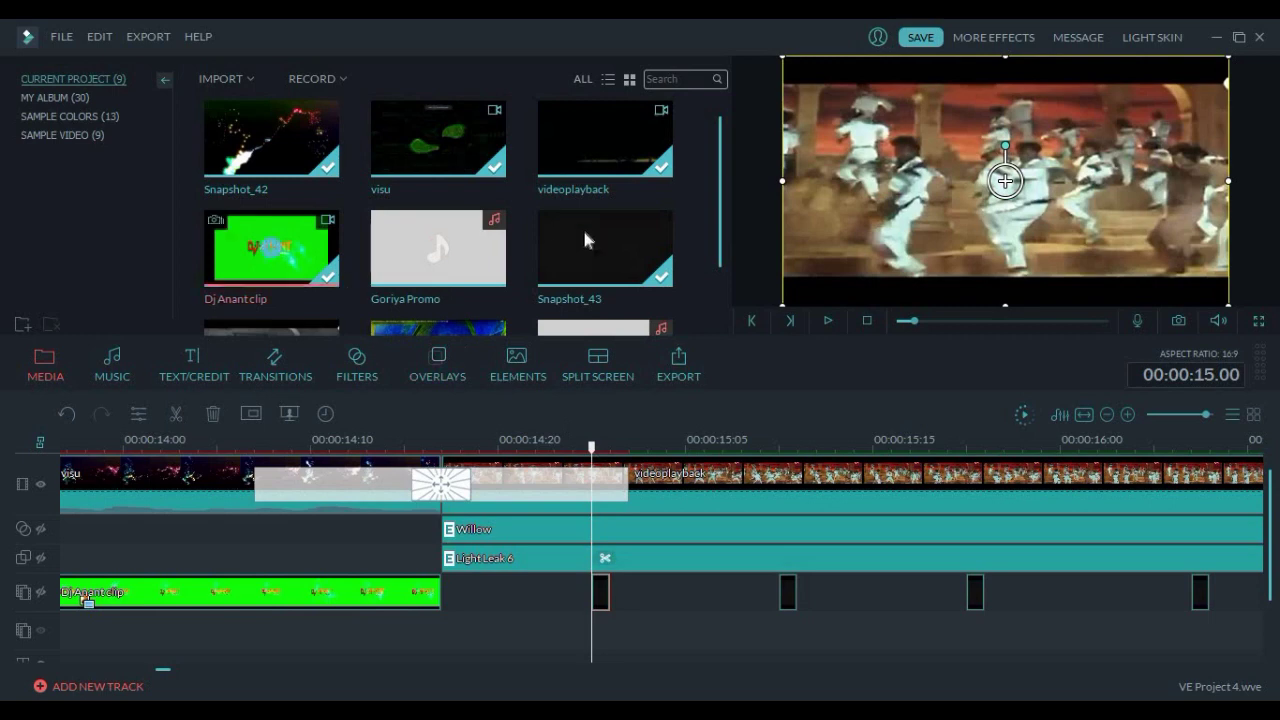
left_click(667, 263)
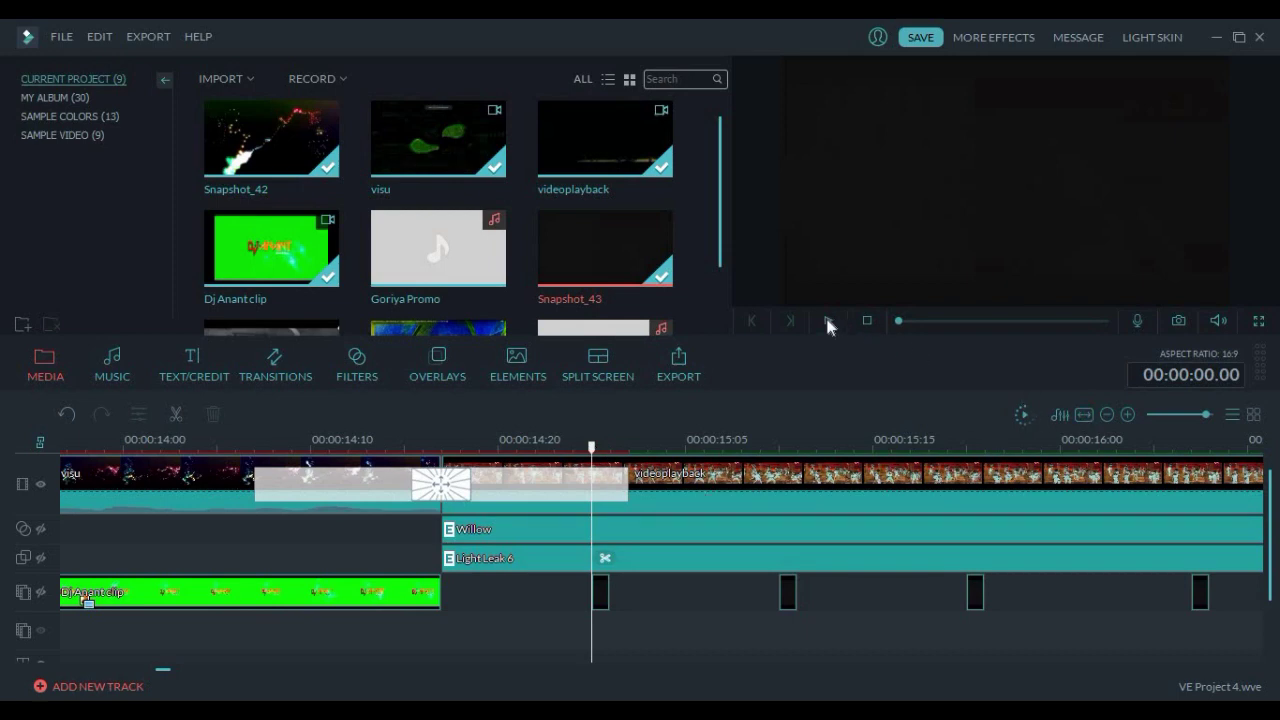
Play the first videoplayback clip from 00:00:15.00 with the track of short black clips still hidden
left_click(616, 450)
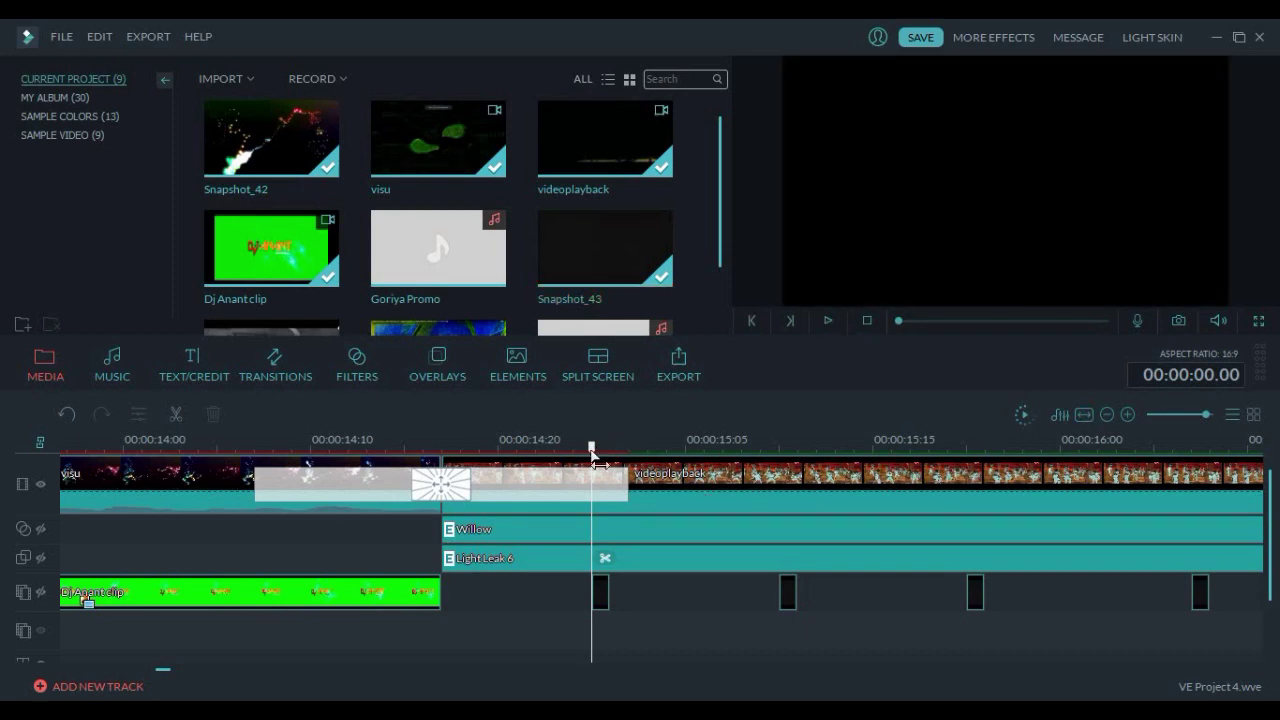
left_click(828, 322)
left_click(828, 322)
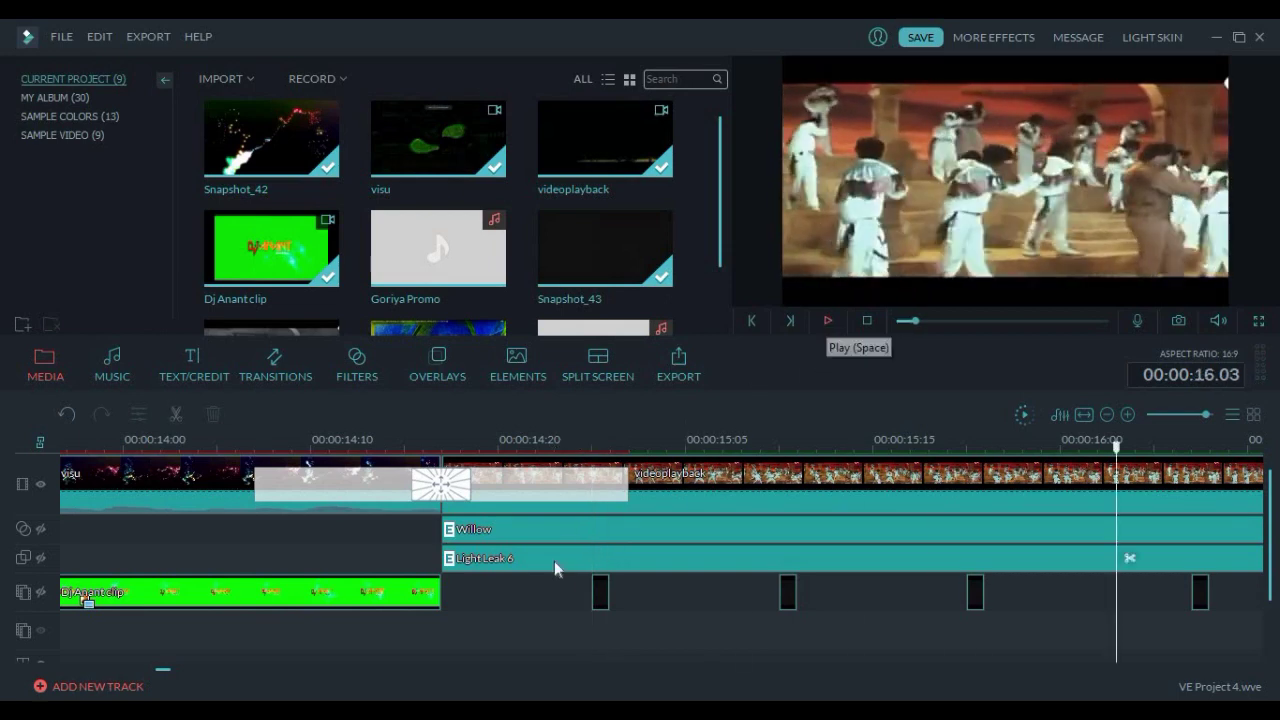
Show the track of short black snapshot clips and play the timeline from 00:00:14.22
left_click(535, 444)
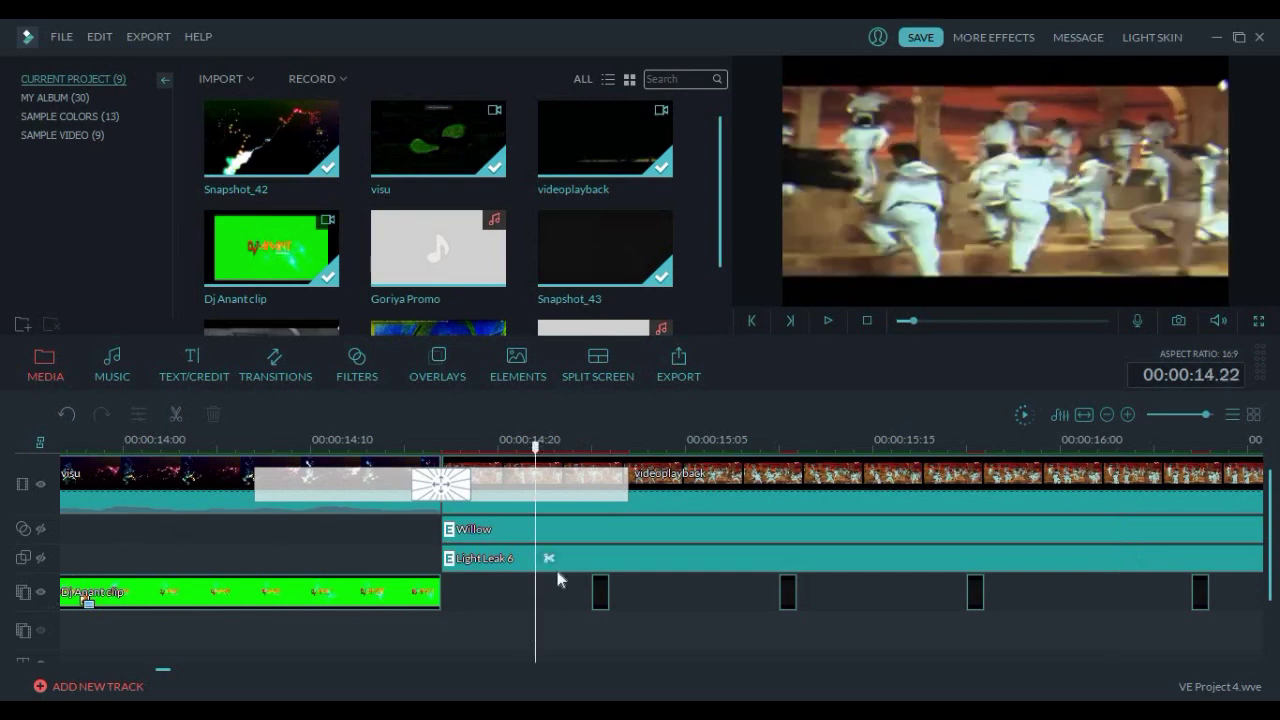
left_click(826, 321)
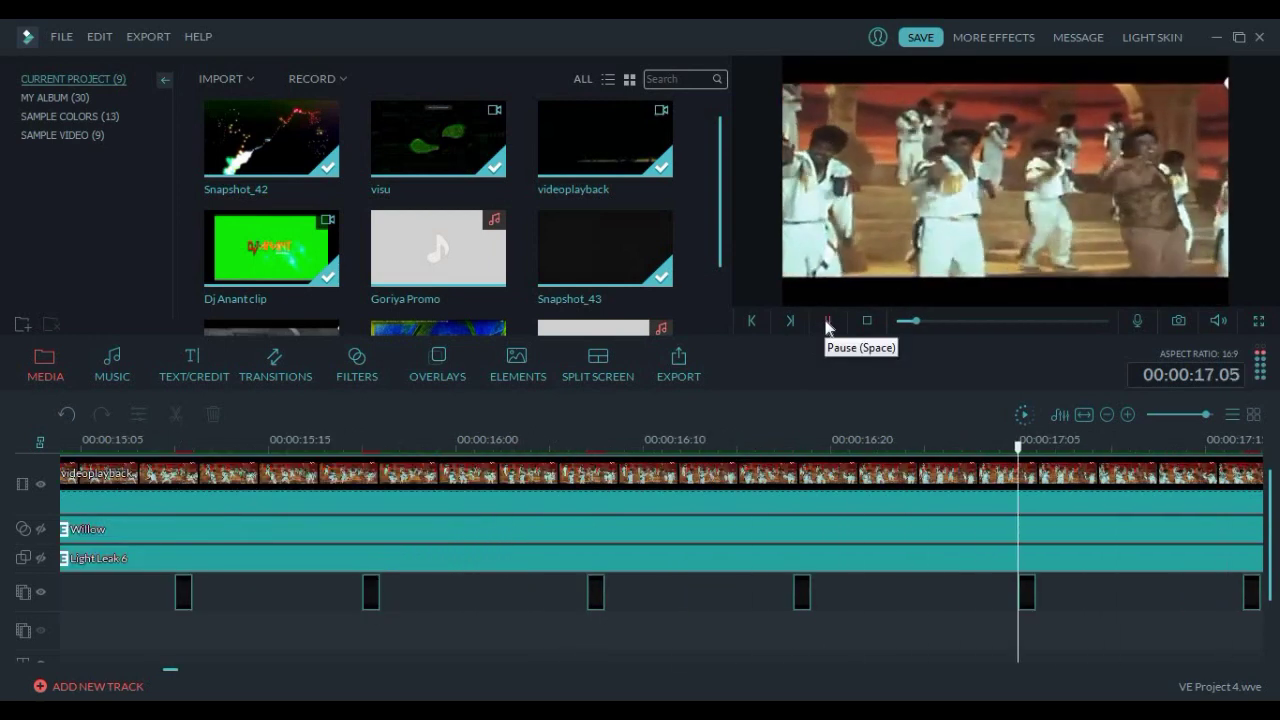
left_click(827, 321)
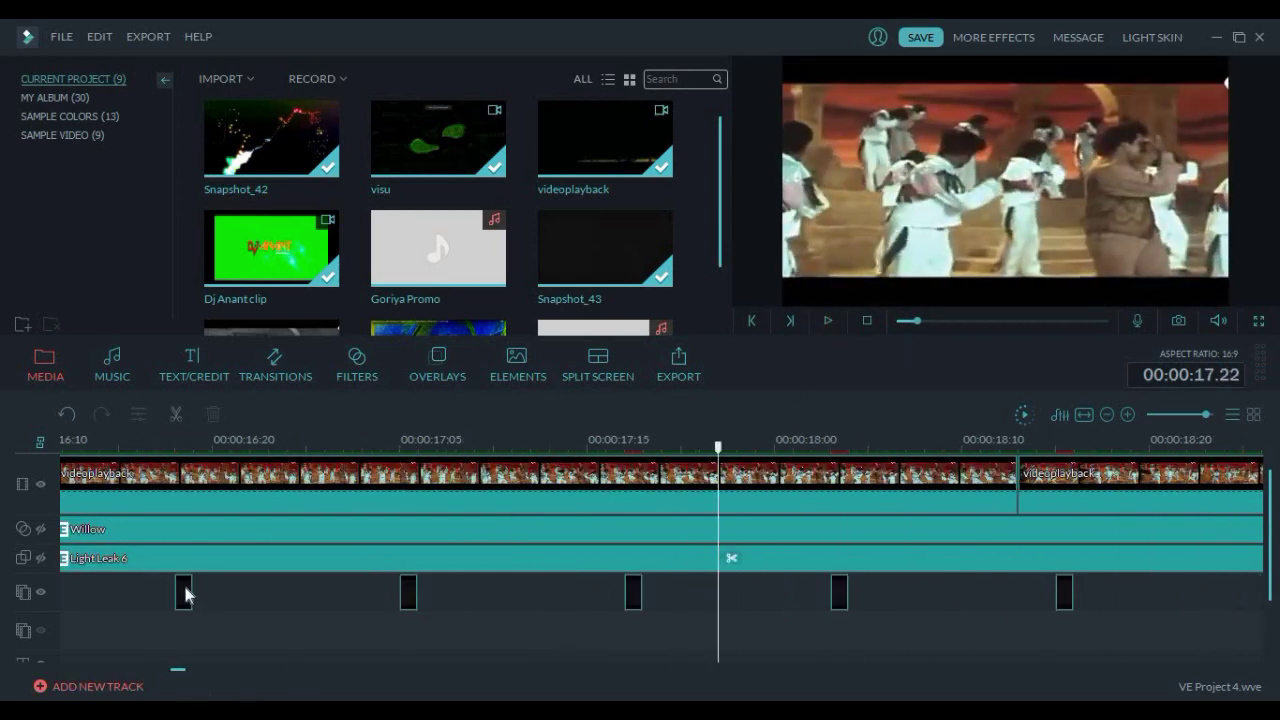
Select the Willow filter, make its track visible and play the timeline from 00:00:16.20
left_click(123, 528)
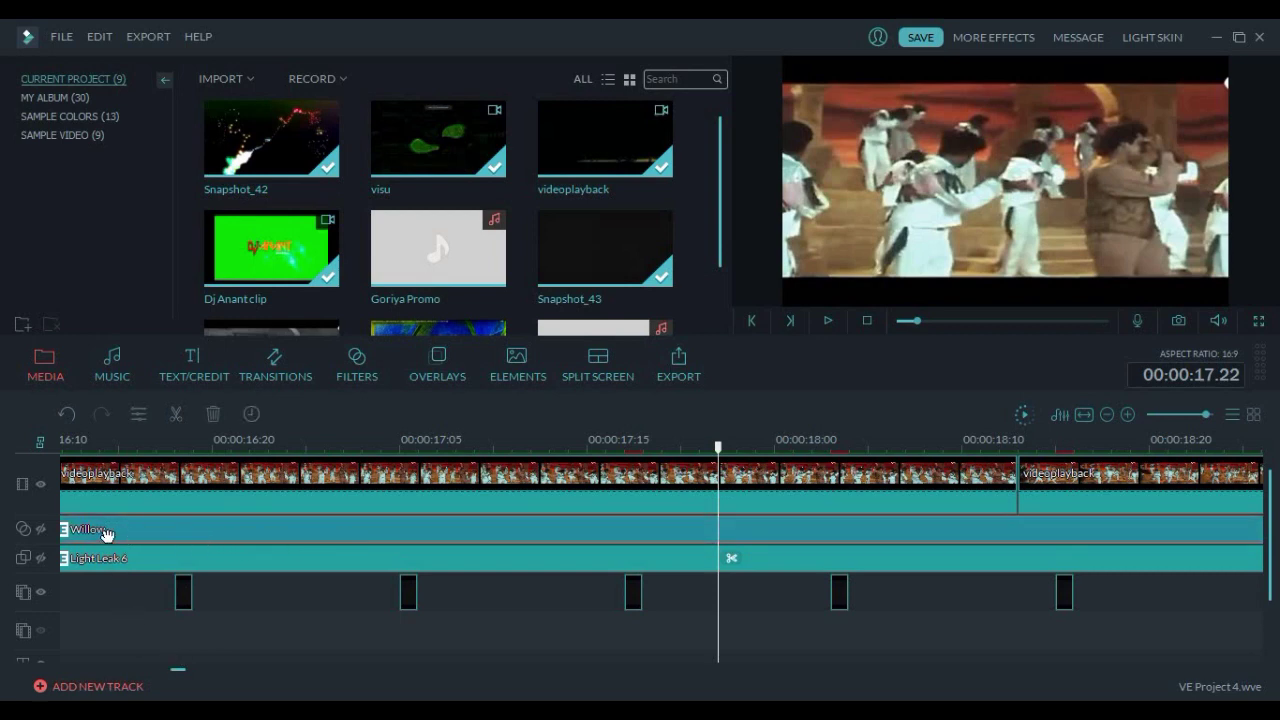
left_click(40, 531)
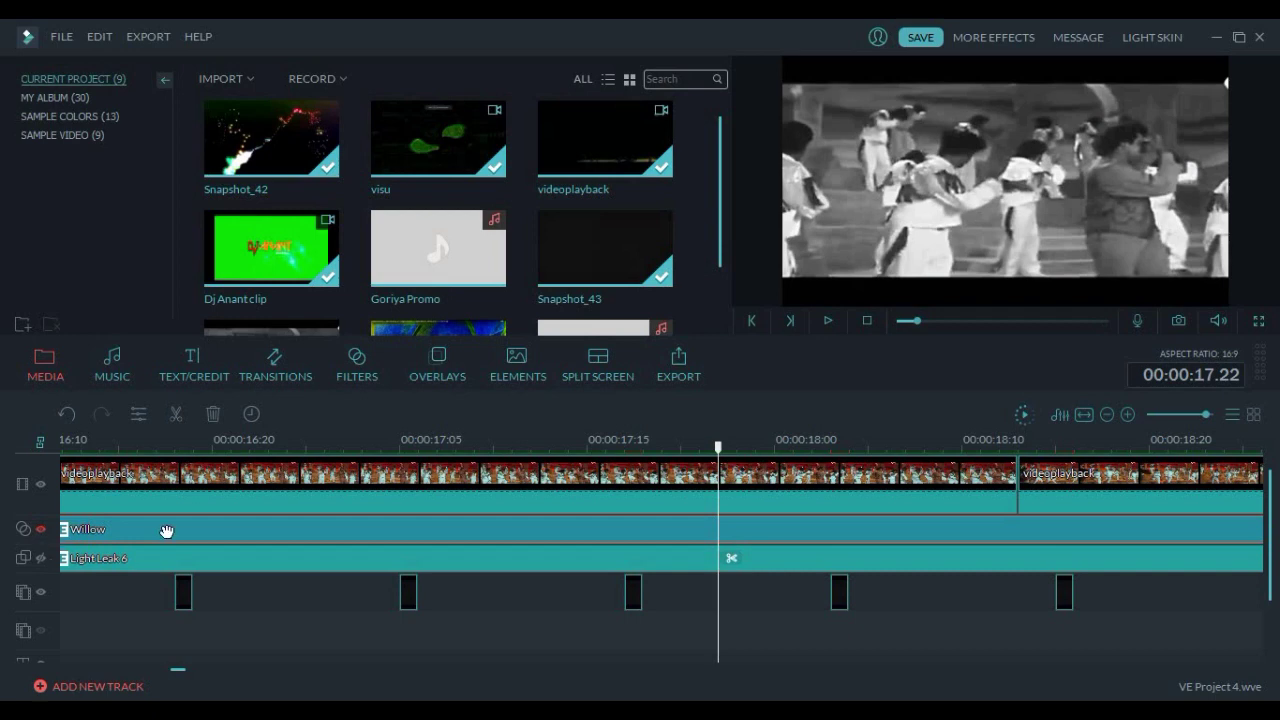
left_click(211, 445)
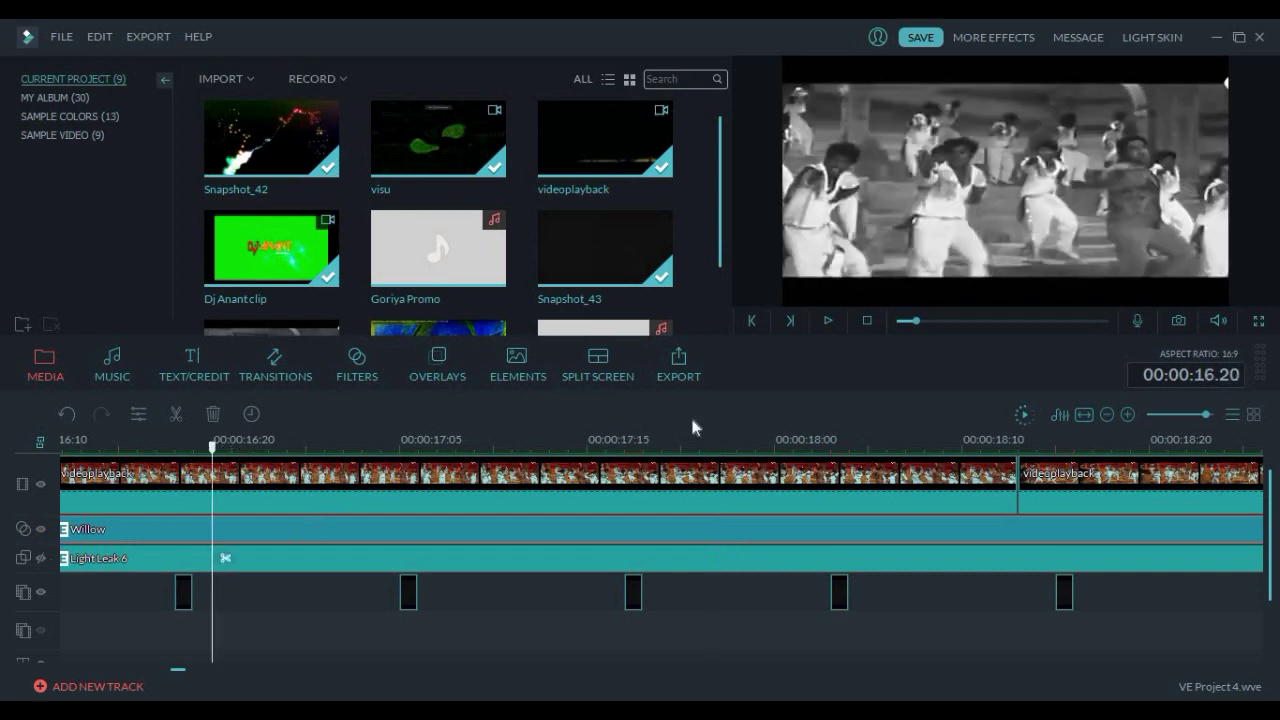
left_click(827, 320)
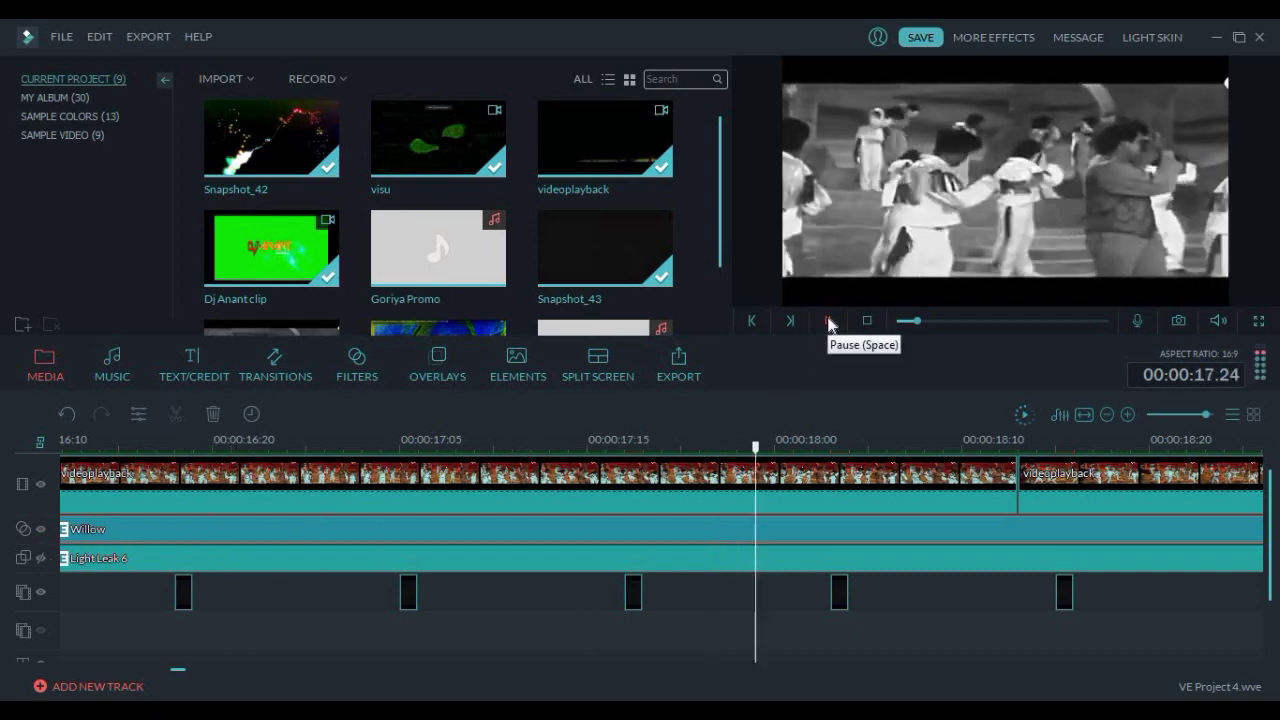
left_click(827, 320)
Preview Willow among the Black & White filters, and play the filtered footage from 00:00:17.12
left_click(372, 378)
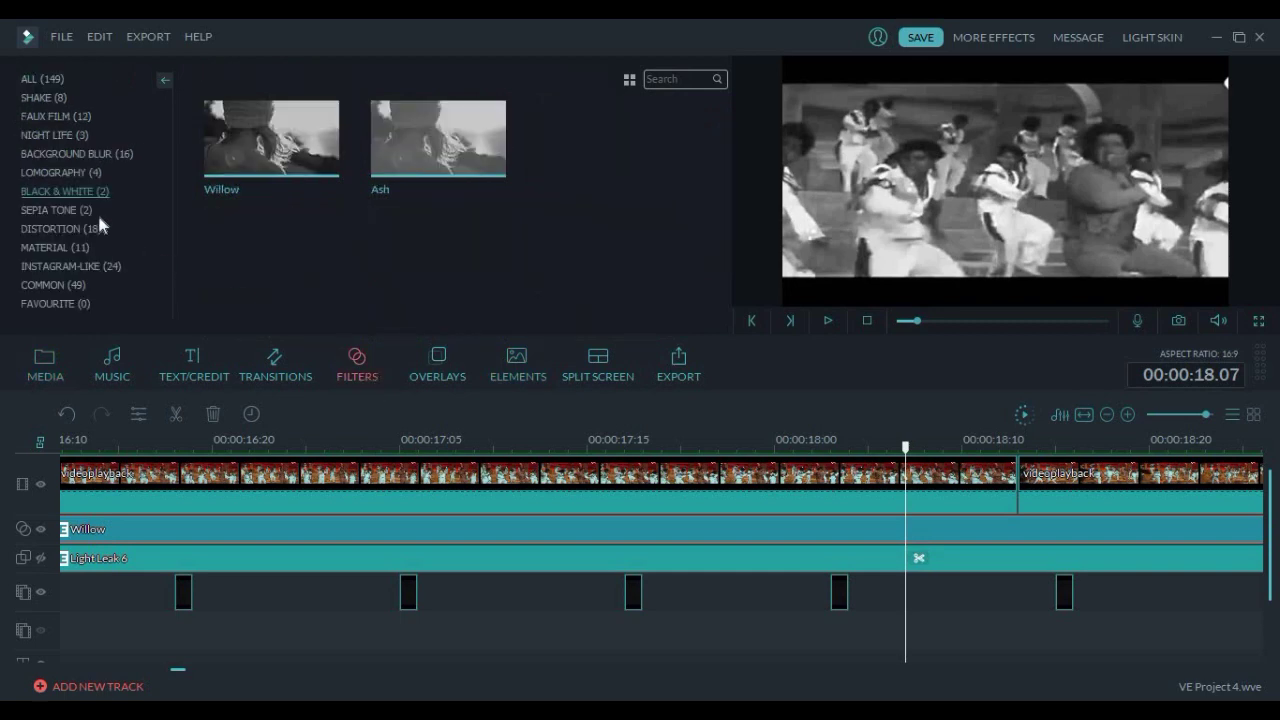
left_click(310, 138)
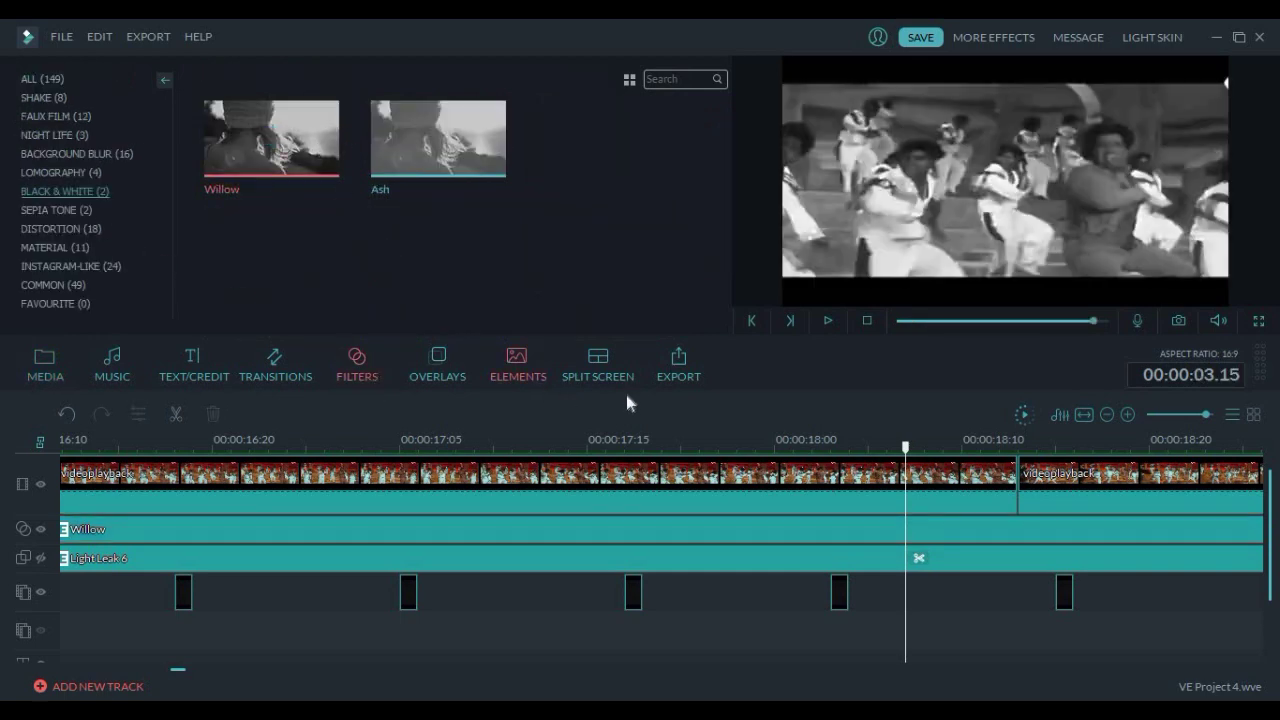
left_click(530, 445)
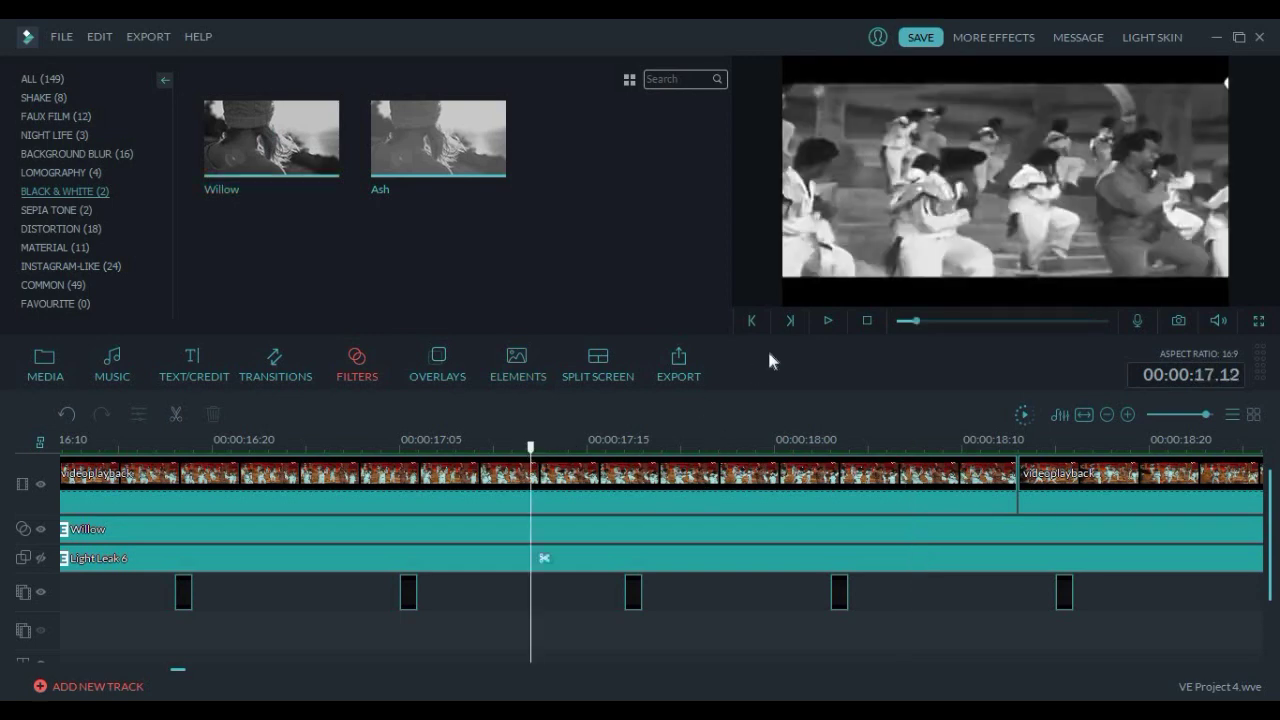
left_click(825, 321)
left_click(825, 321)
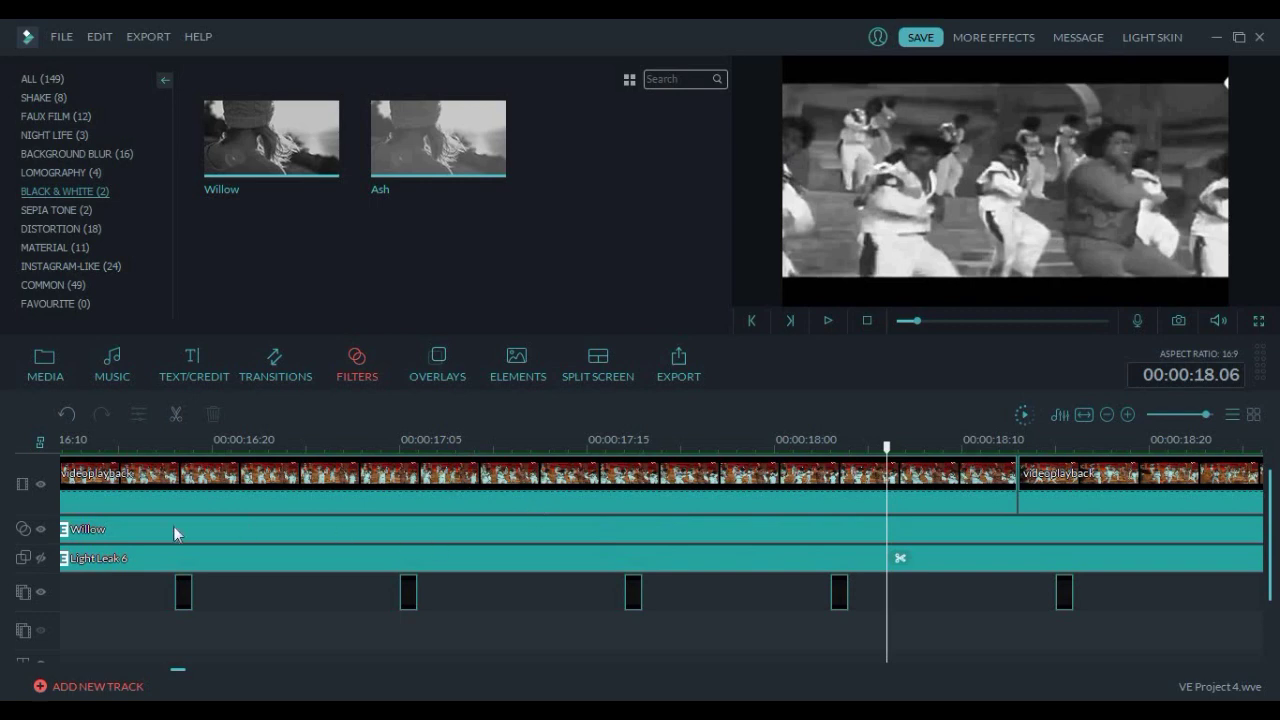
Select the Light Leak 6 overlay on the timeline and preview it among the Light Leaks overlays
left_click(213, 556)
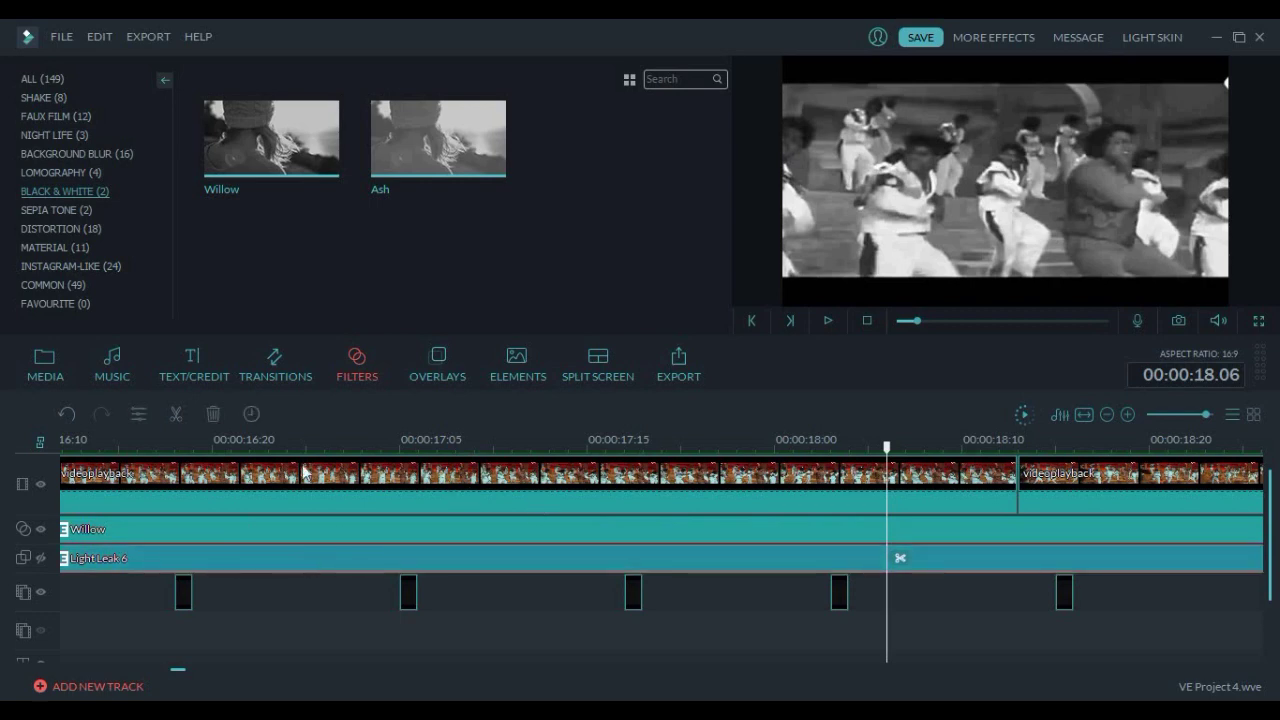
left_click(451, 364)
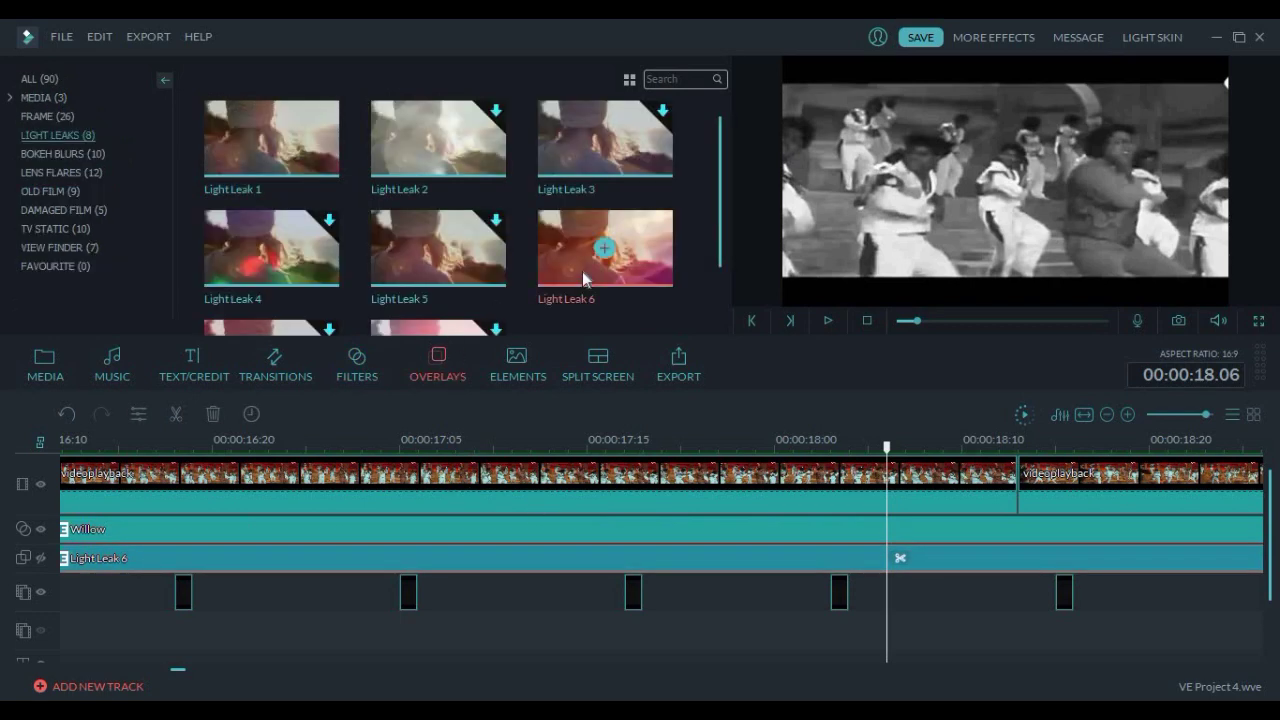
left_click(664, 272)
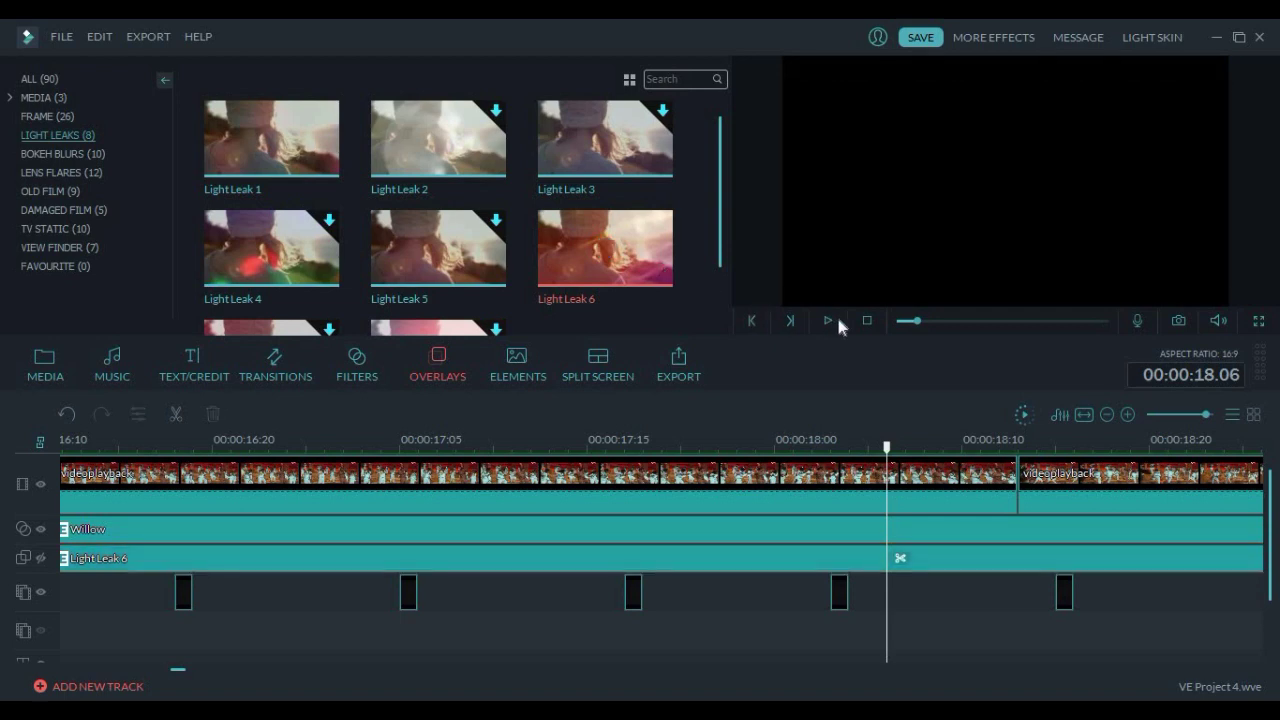
left_click(631, 274)
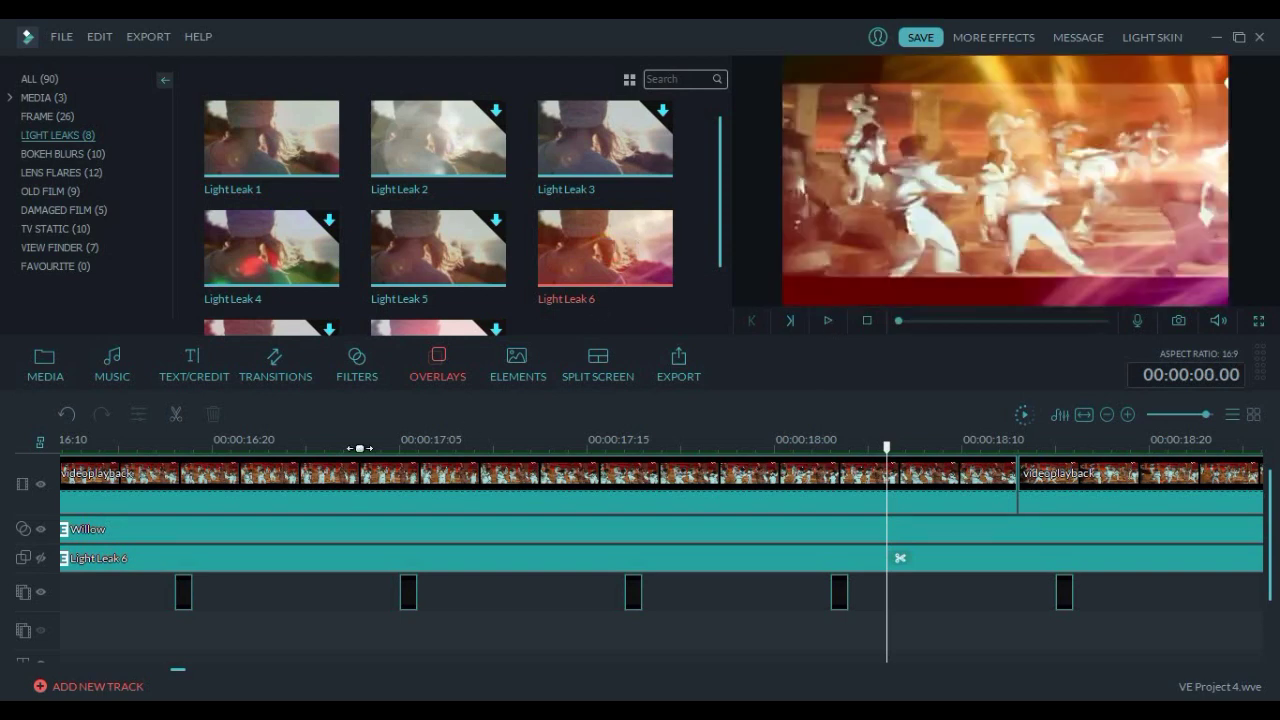
Make the Light Leak 6 overlay track visible and play the timeline from 00:00:17.07 with the Willow filter and overlay combined
left_click(41, 559)
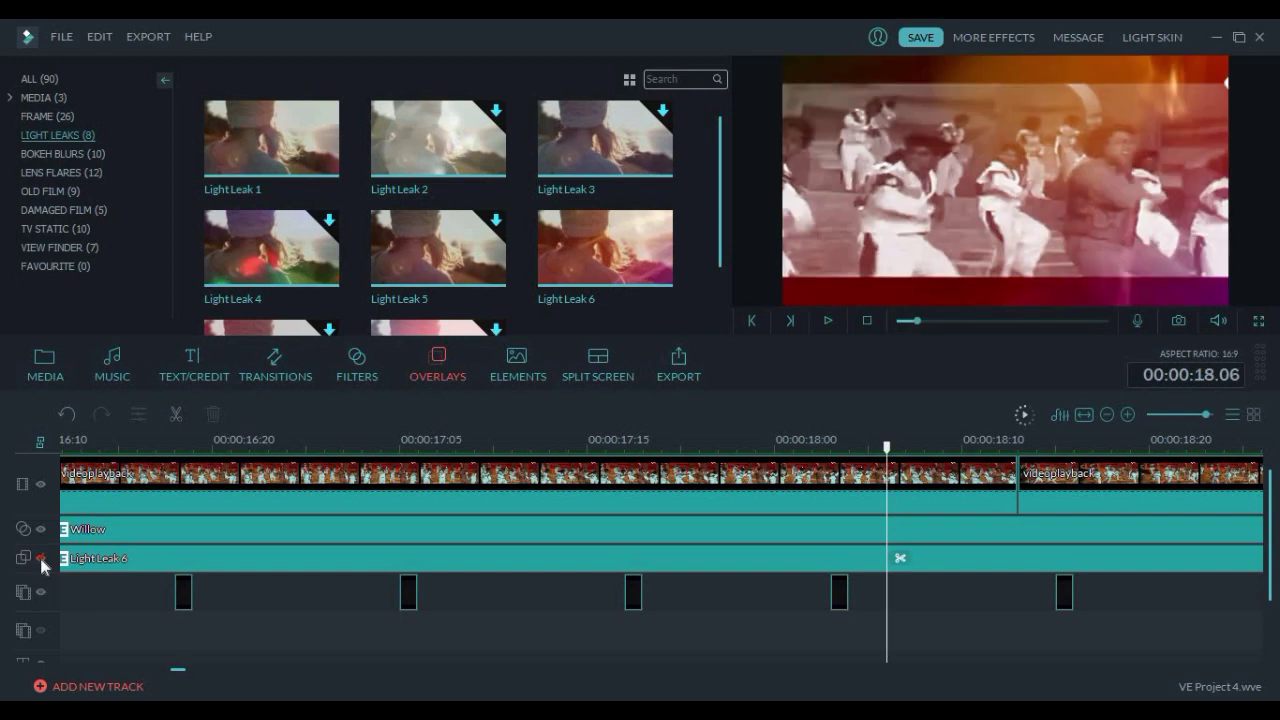
left_click(465, 527)
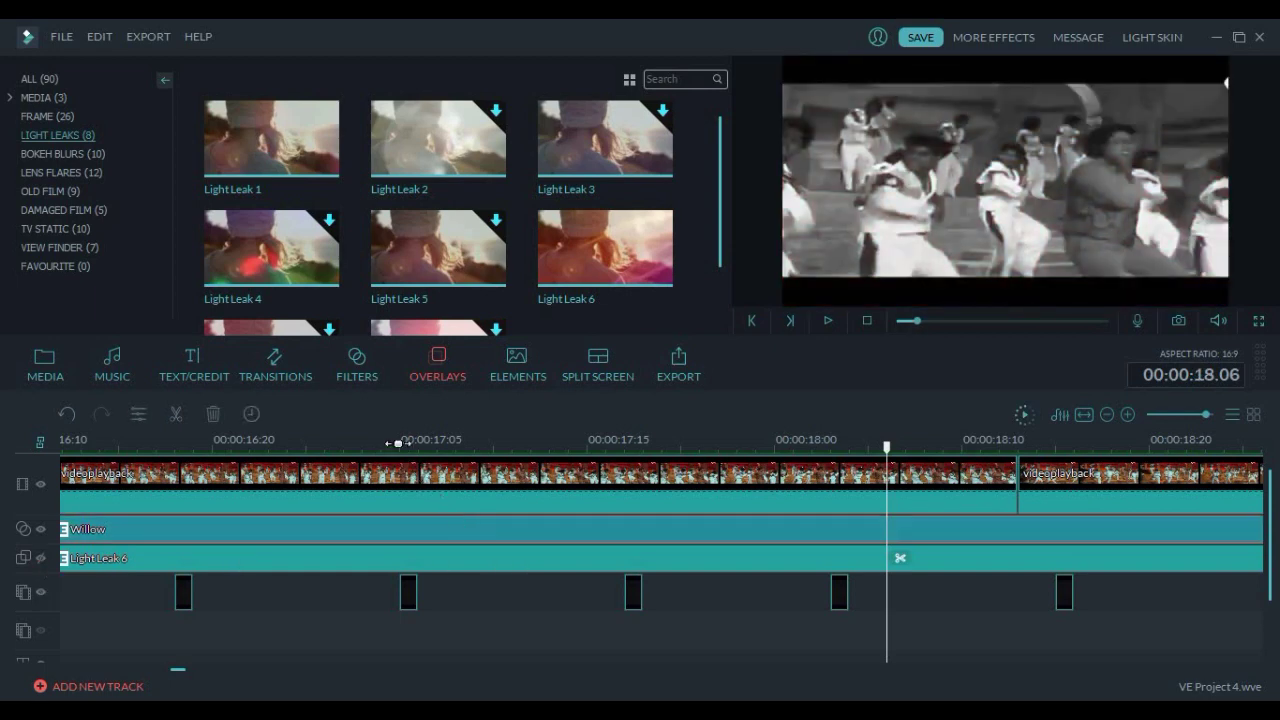
left_click(400, 442)
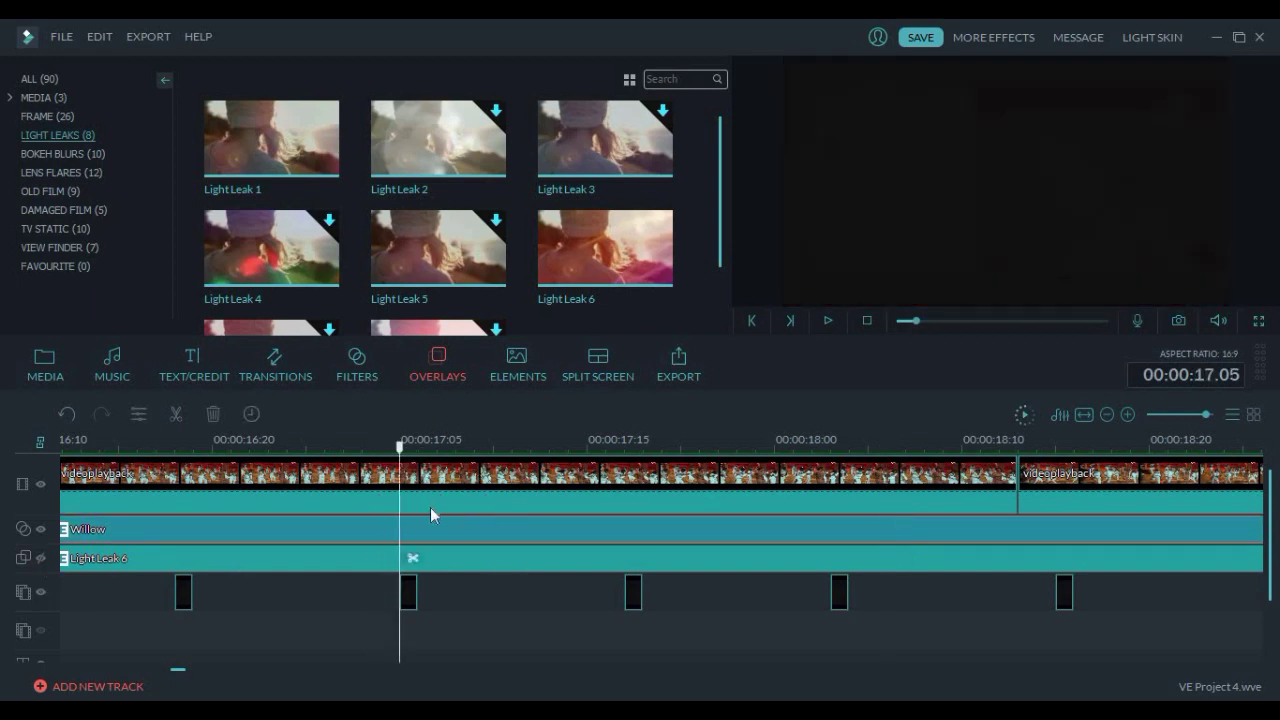
left_click(466, 561)
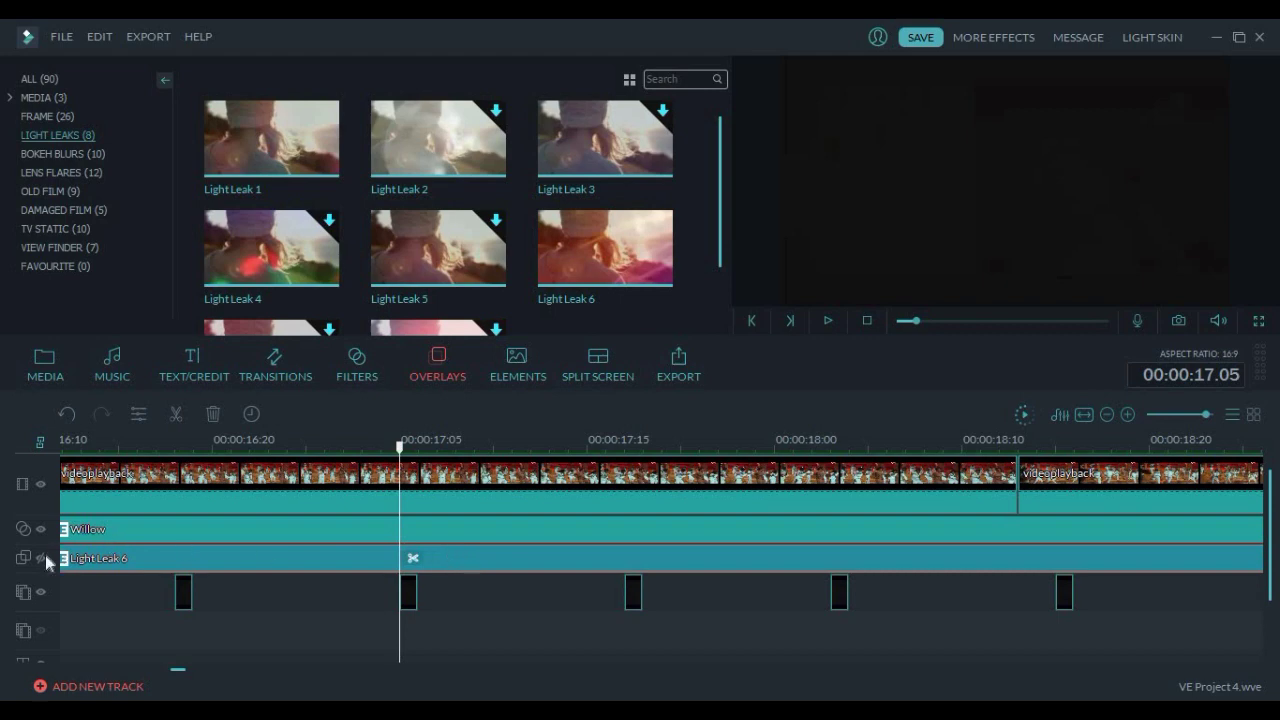
left_click(436, 448)
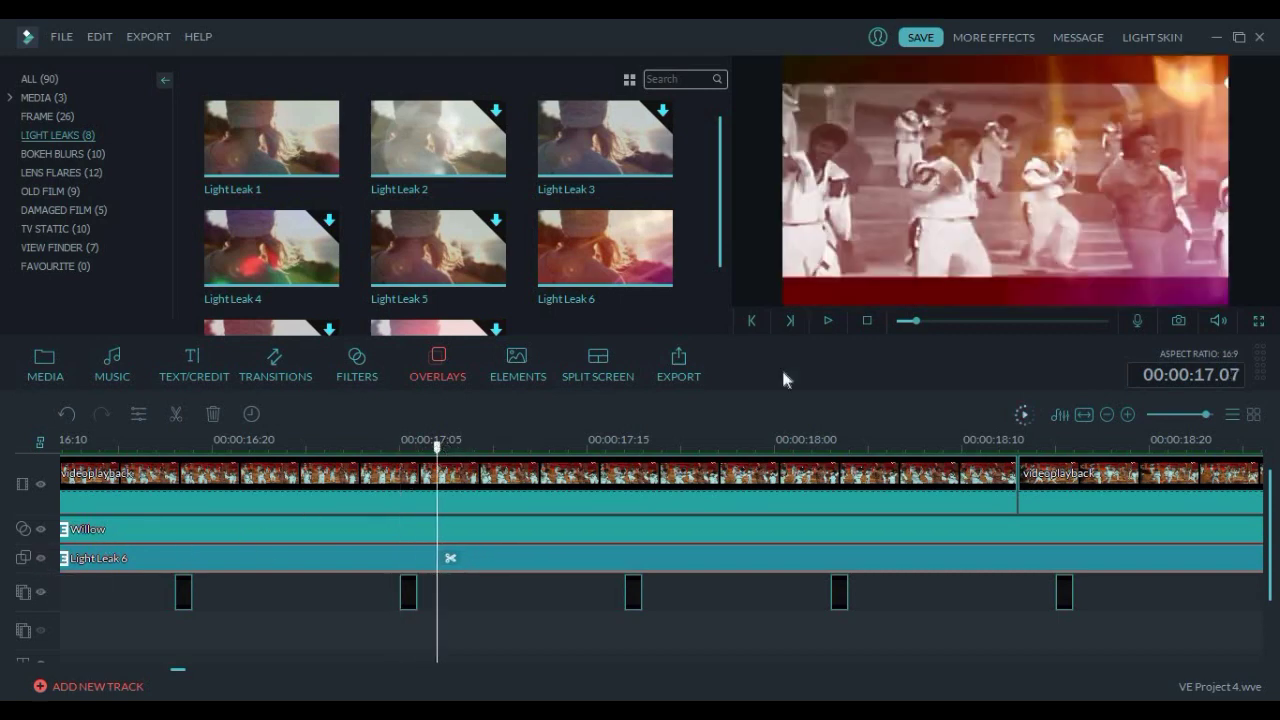
left_click(827, 321)
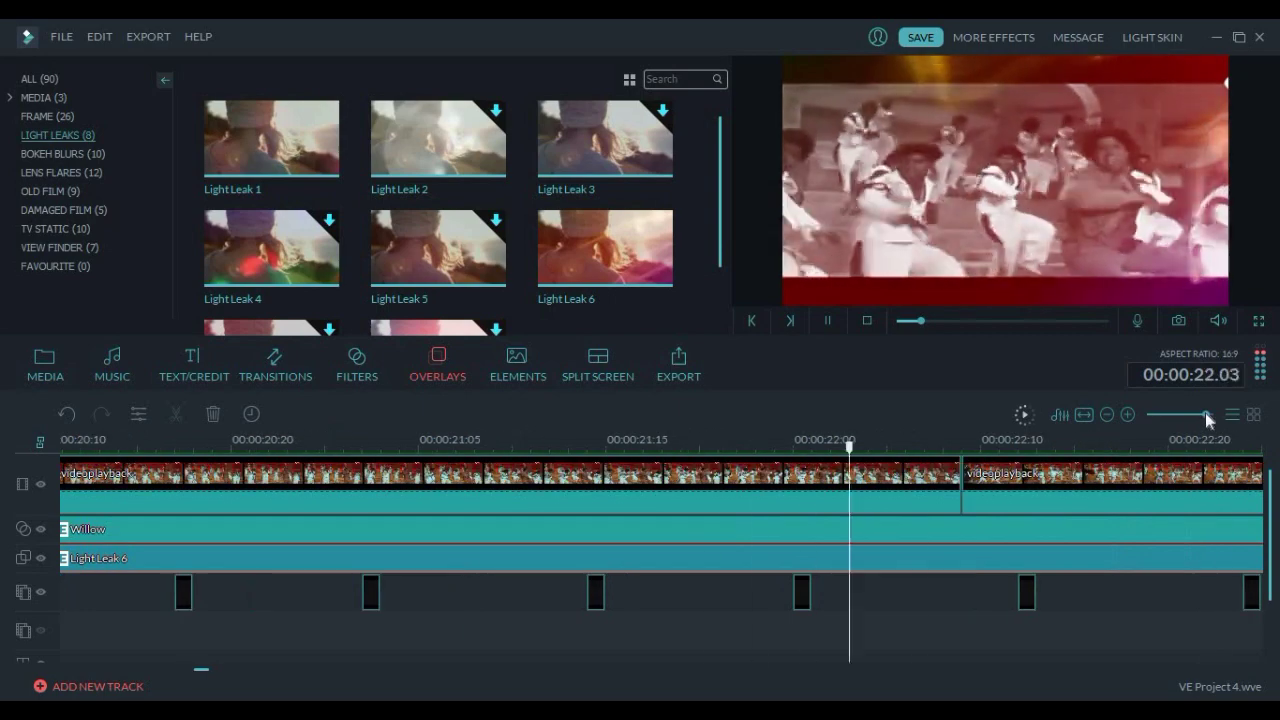
left_click_drag(1205, 412, 1194, 412)
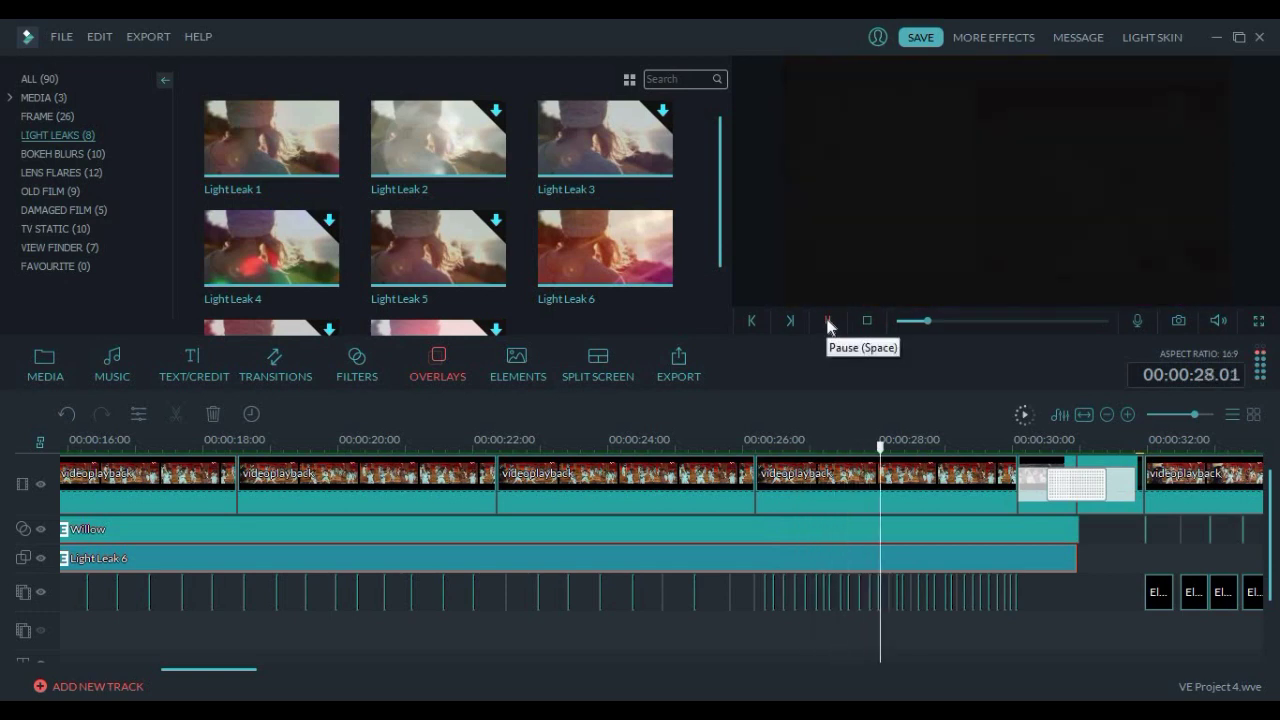
left_click(828, 320)
Examine how the short black clips are spaced along their track up to the end of the Light Leak 6 section
left_click_drag(1195, 414, 1202, 414)
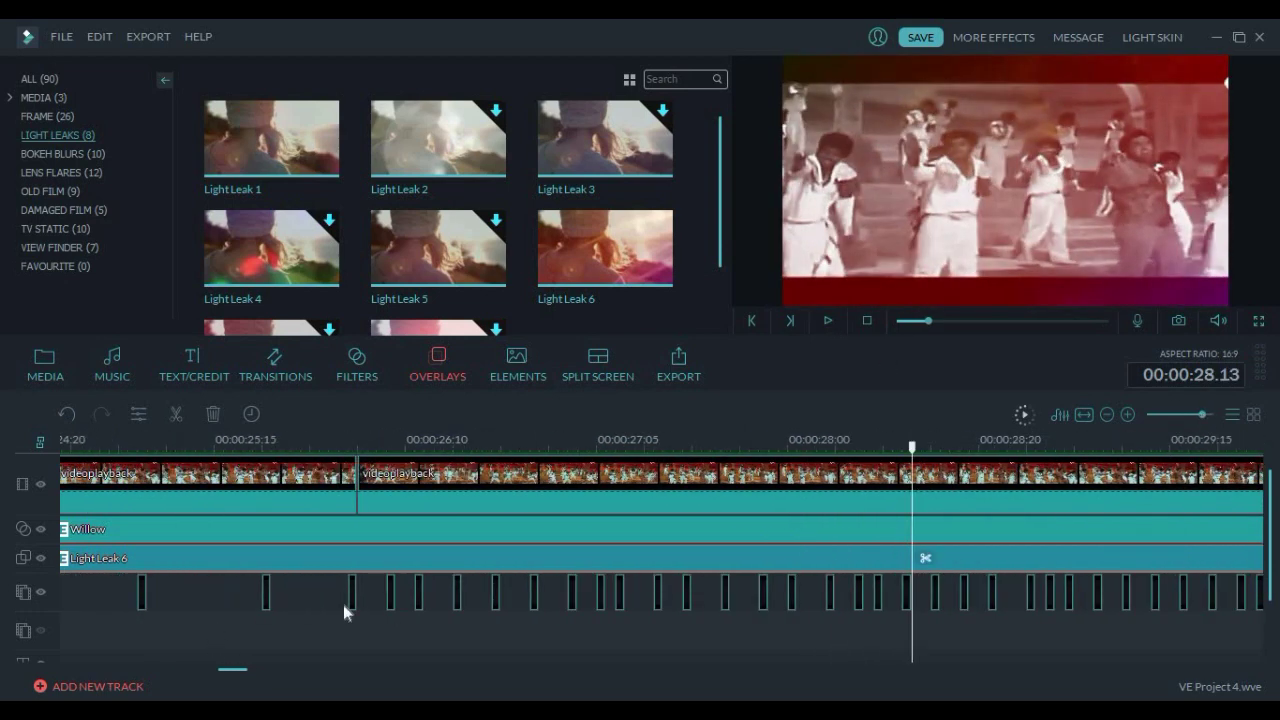
left_click_drag(240, 676, 221, 672)
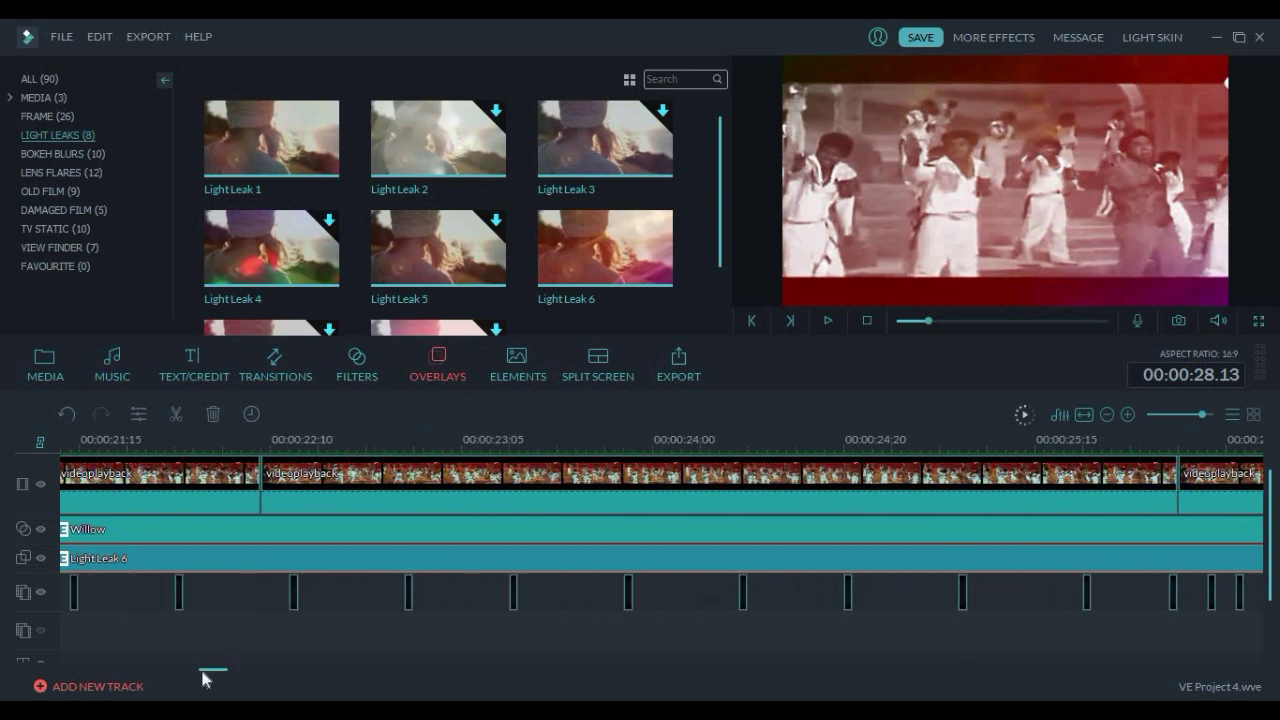
left_click_drag(227, 668, 250, 669)
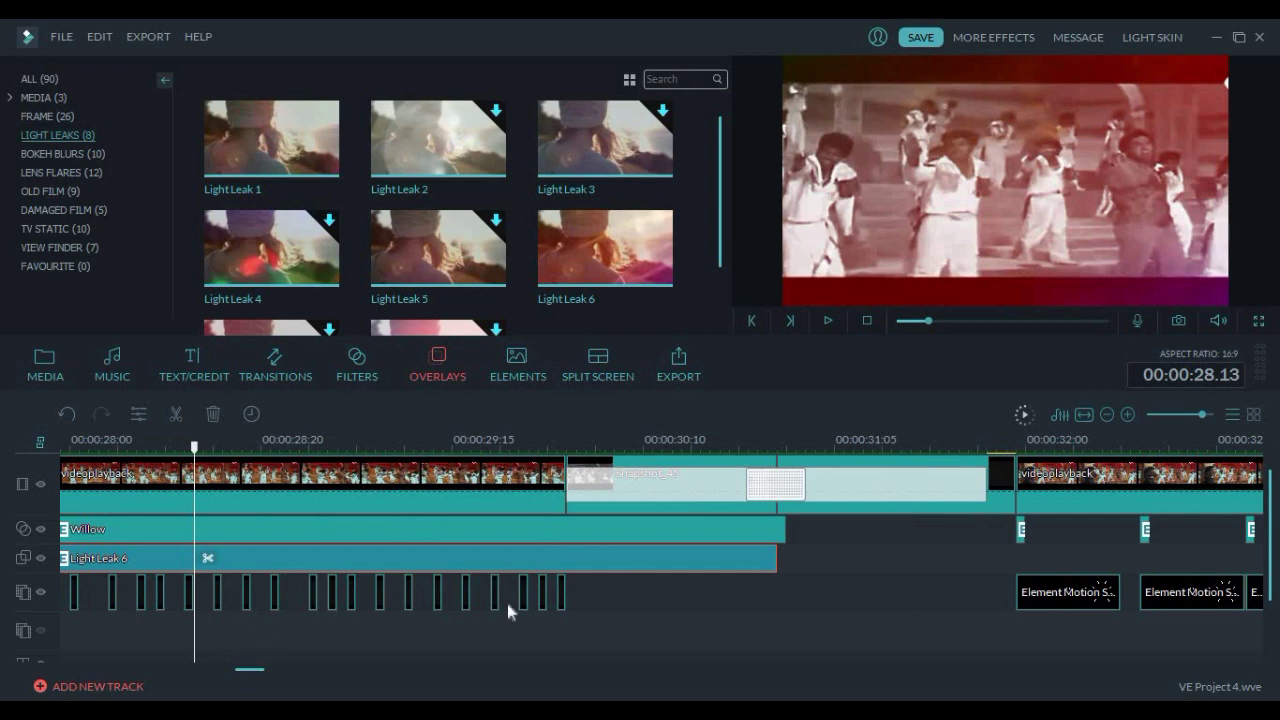
left_click_drag(608, 593, 574, 574)
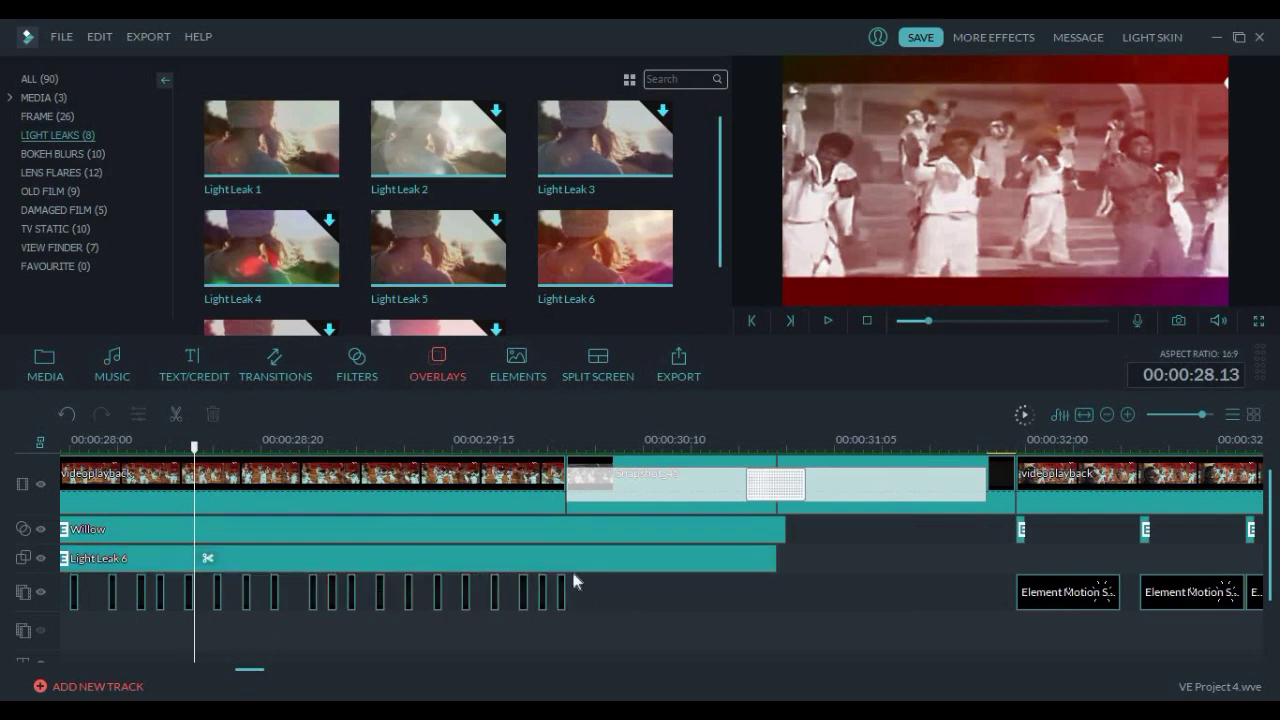
Play the timeline from 00:00:28.13 into the still image section, and select the Snapshot_45 clip
left_click(828, 320)
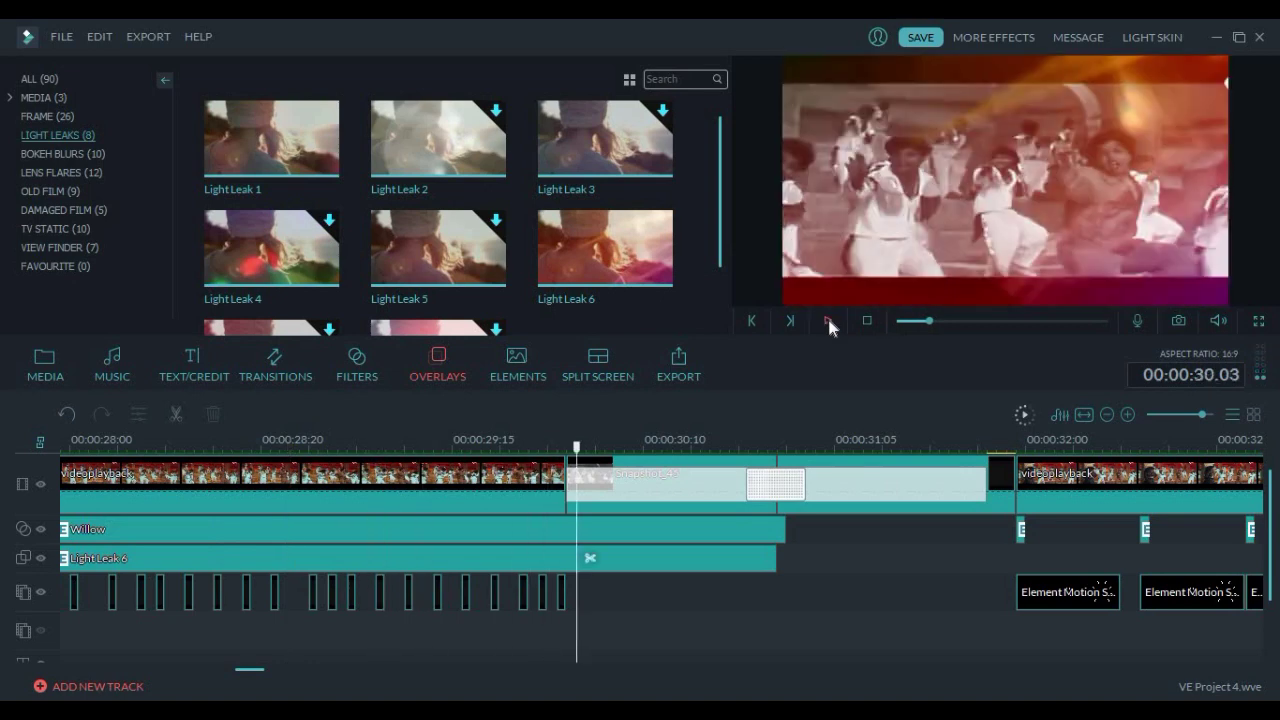
key("space")
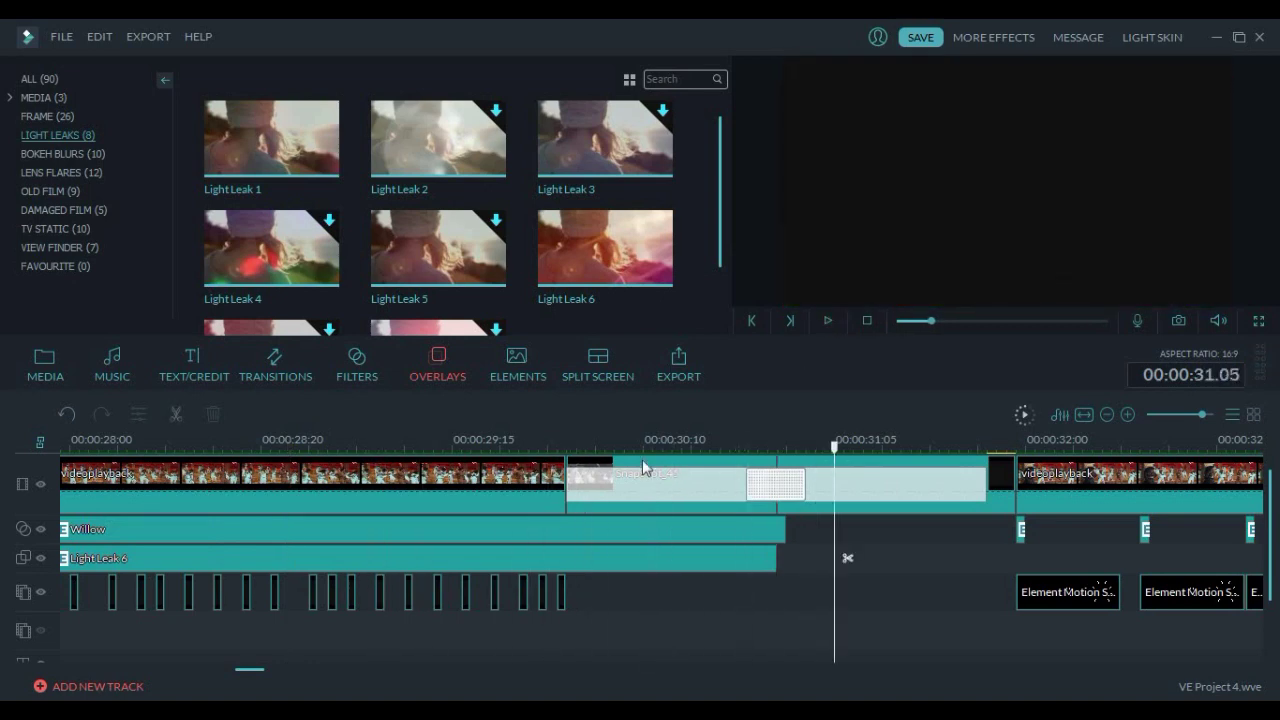
left_click(648, 462)
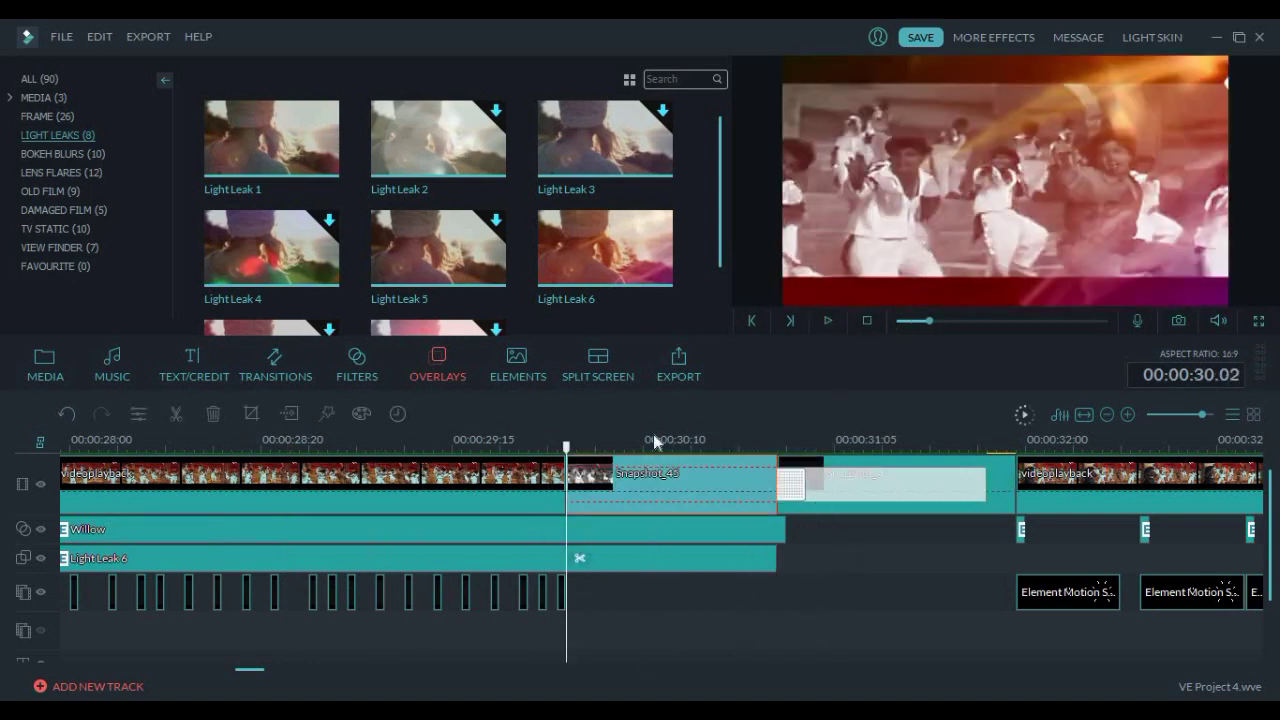
Locate the Snapshot_45 image in the project media, preview it, and return to the timeline at 00:00:30.06
left_click(45, 365)
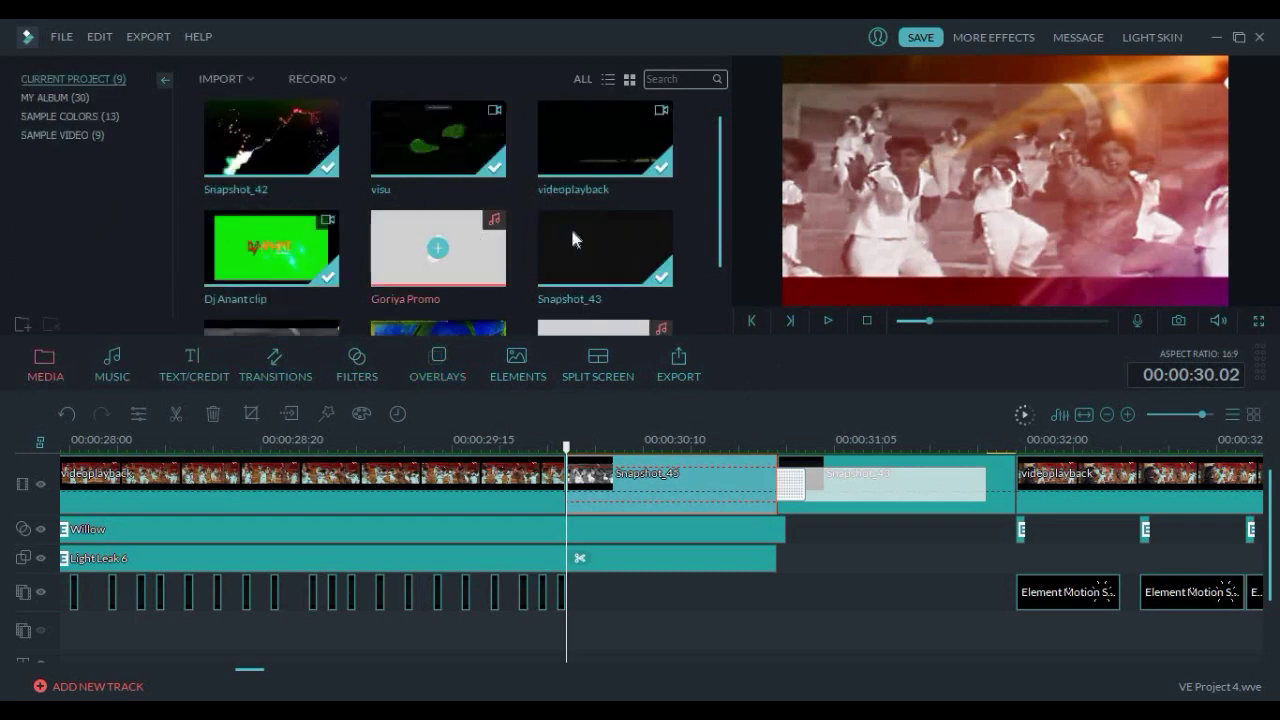
left_click_drag(720, 206, 722, 283)
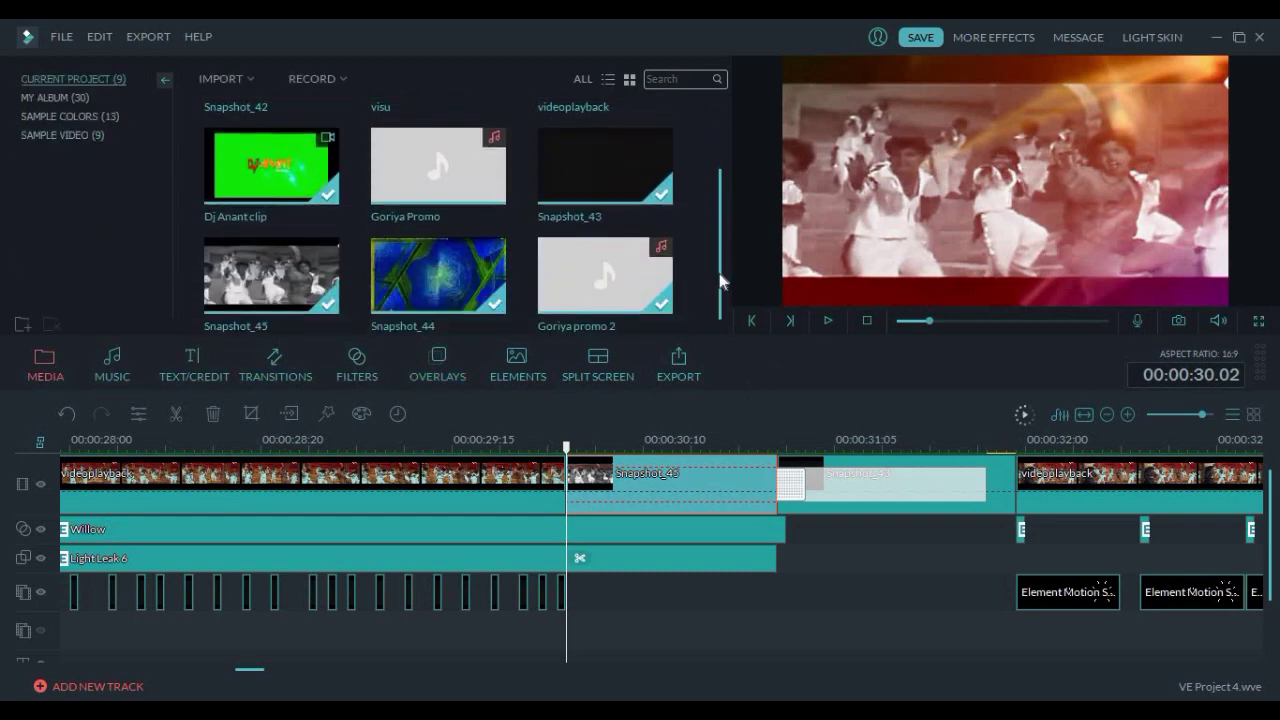
left_click(312, 282)
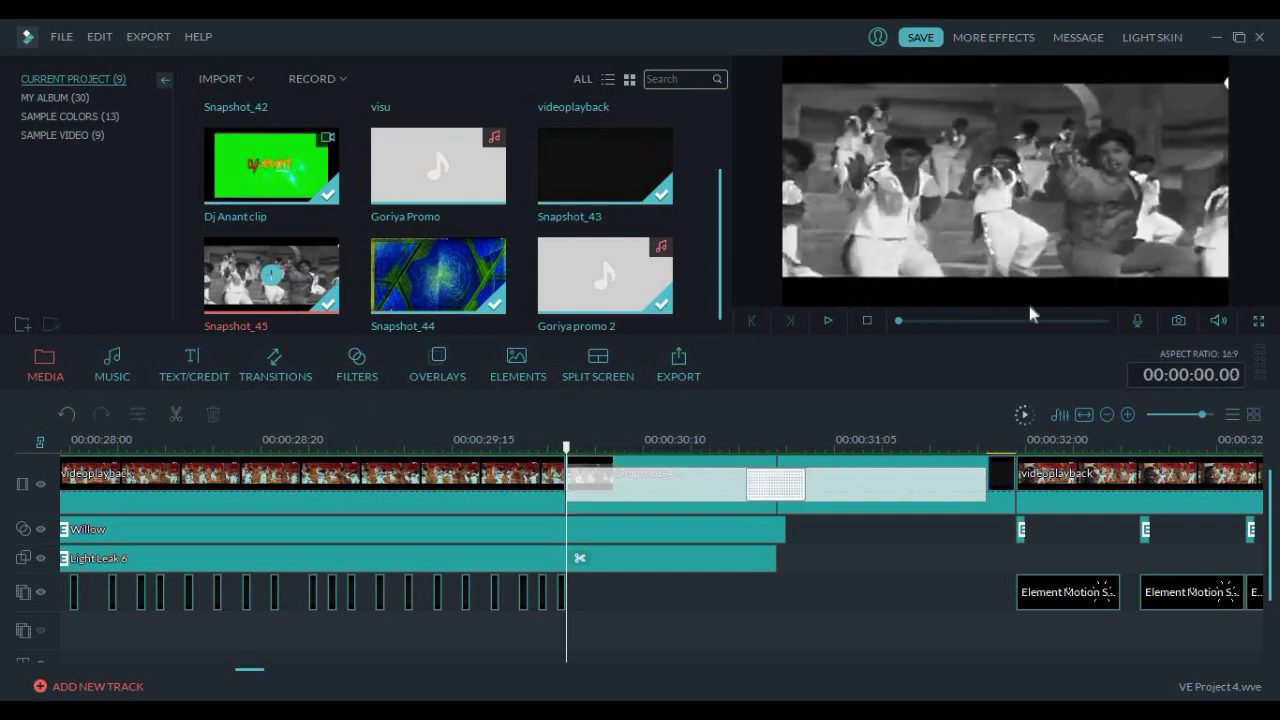
left_click(849, 561)
left_click(595, 447)
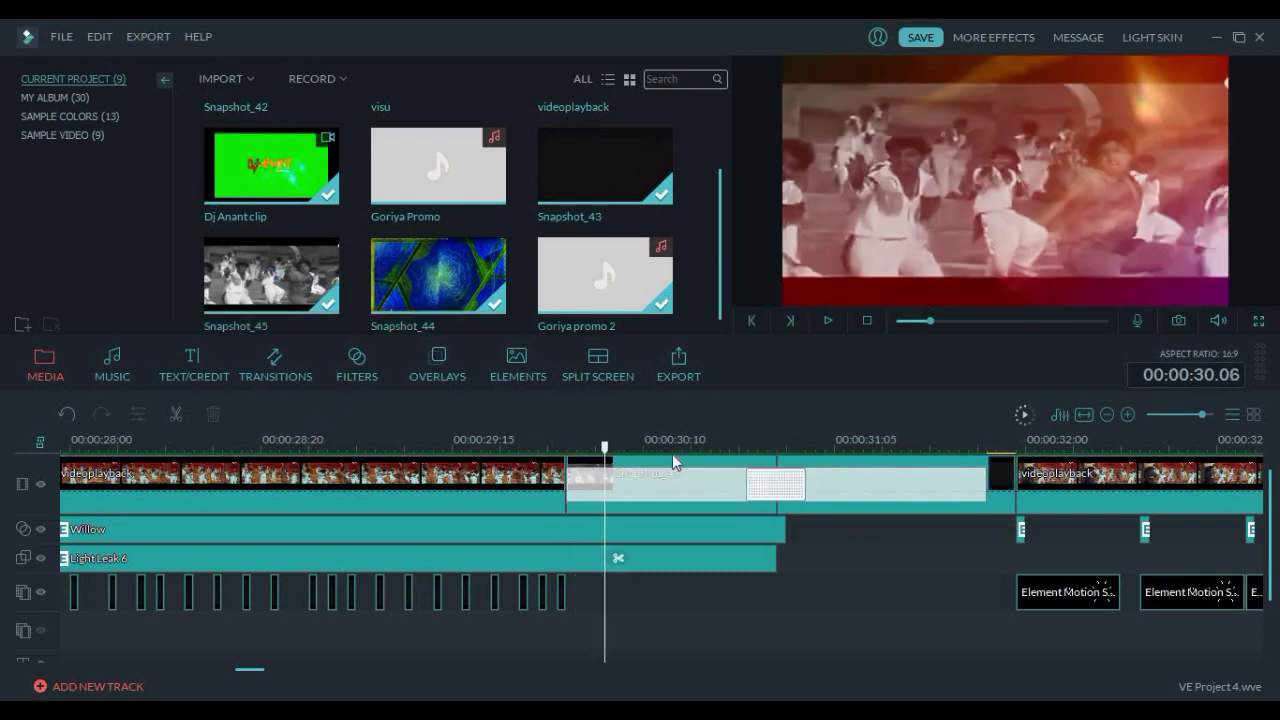
Select the transition between the two snapshot clips on the timeline, and preview the Warp Zoom 3 transition from the Warp category
left_click(792, 484)
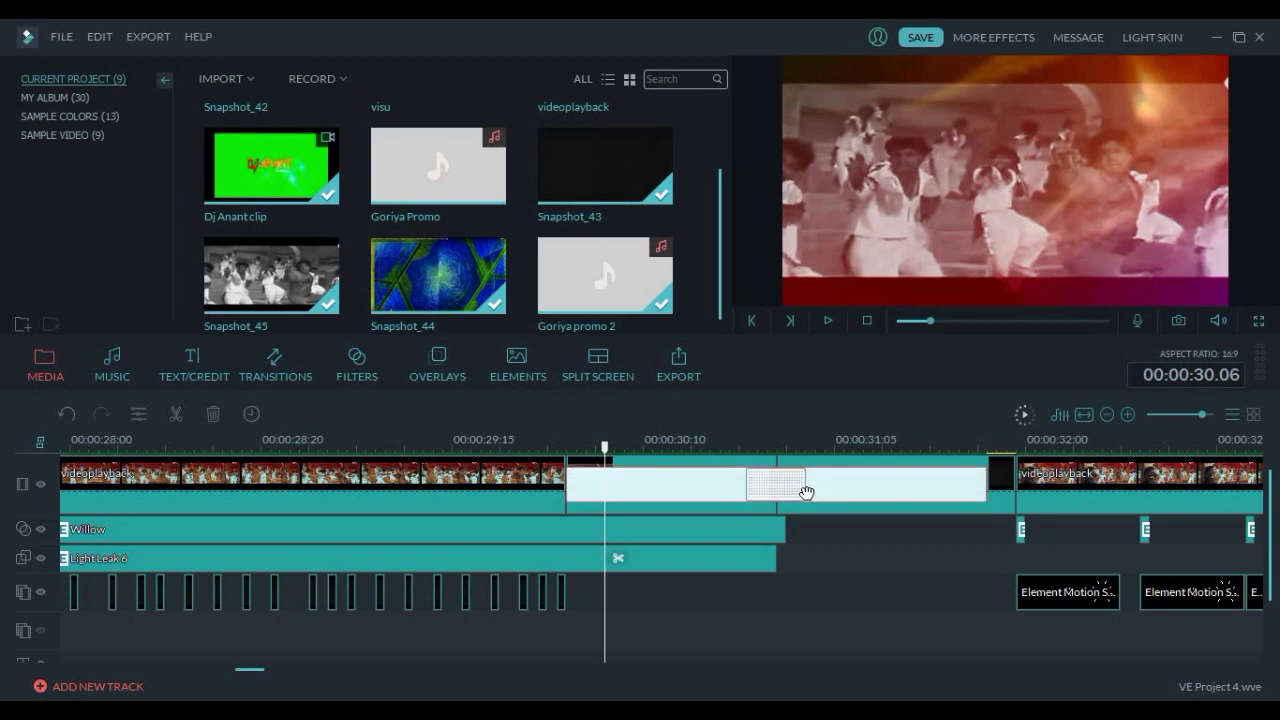
left_click(272, 370)
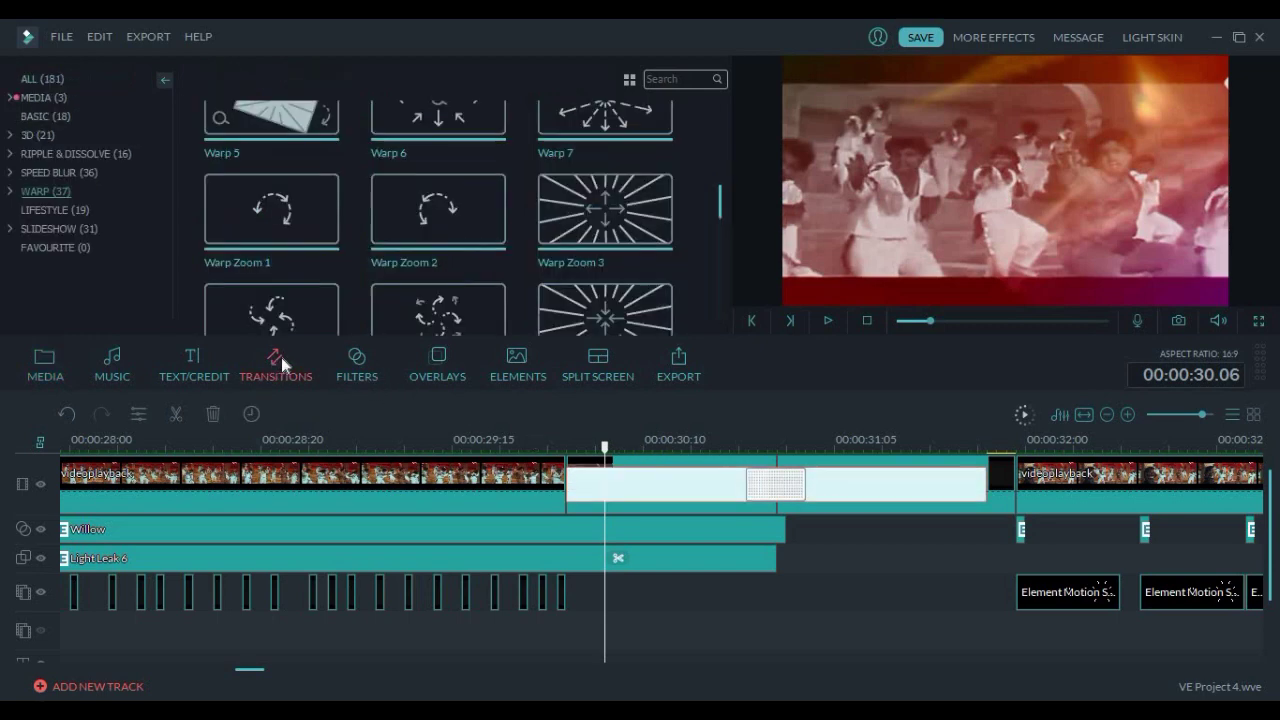
left_click(641, 228)
left_click(829, 320)
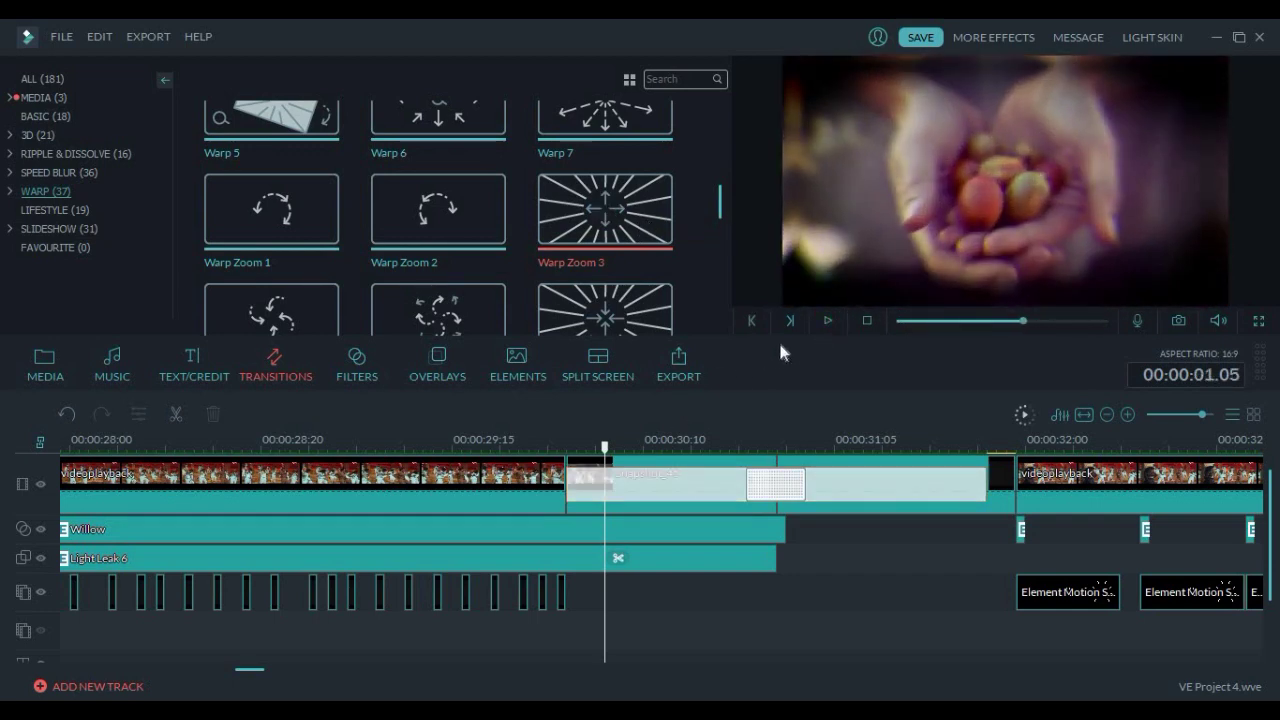
Preview the Fade transition from the full transitions list, and play the timeline from 00:00:30.06 past the snapshot section
left_click(42, 118)
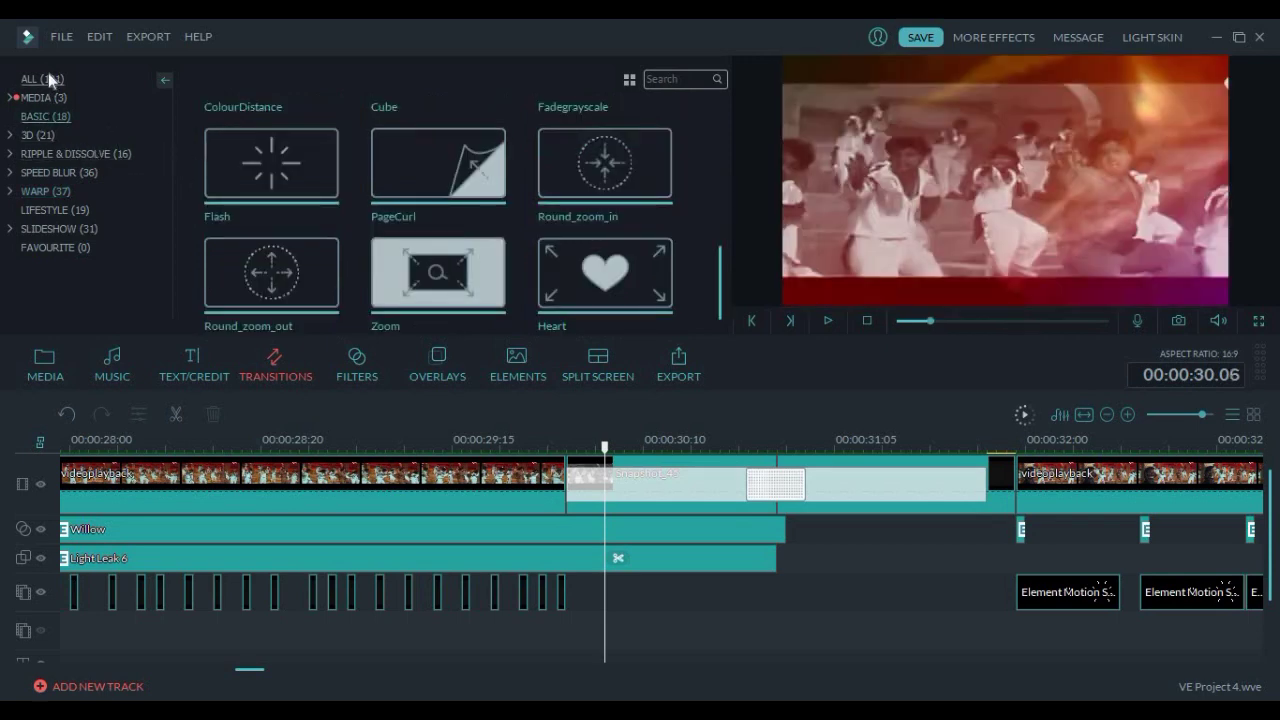
left_click(48, 78)
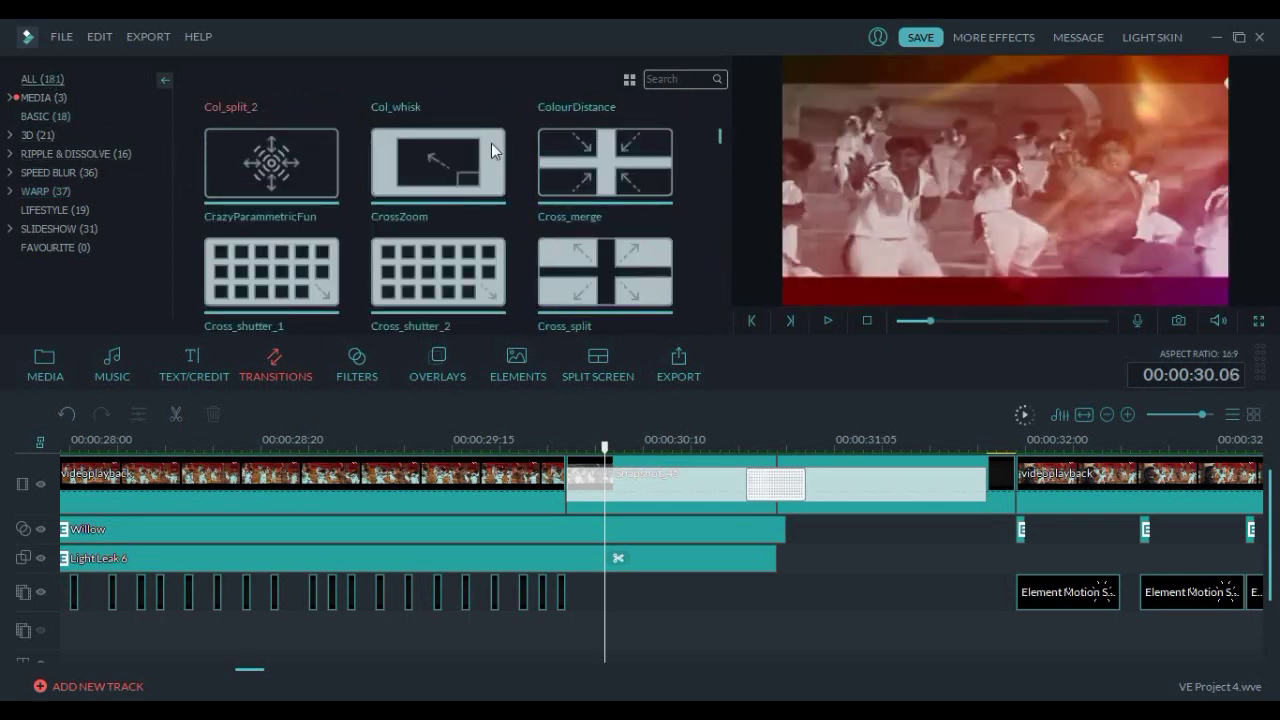
scroll(722, 132, "up", 5)
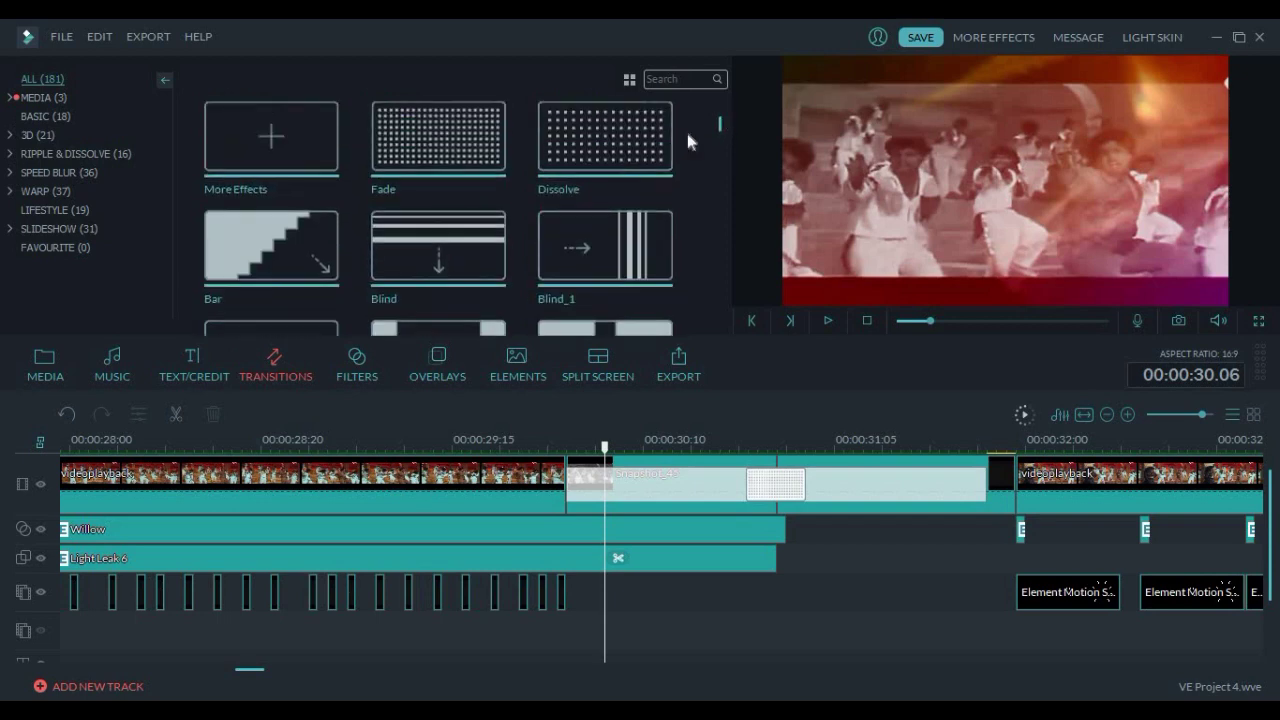
left_click(484, 172)
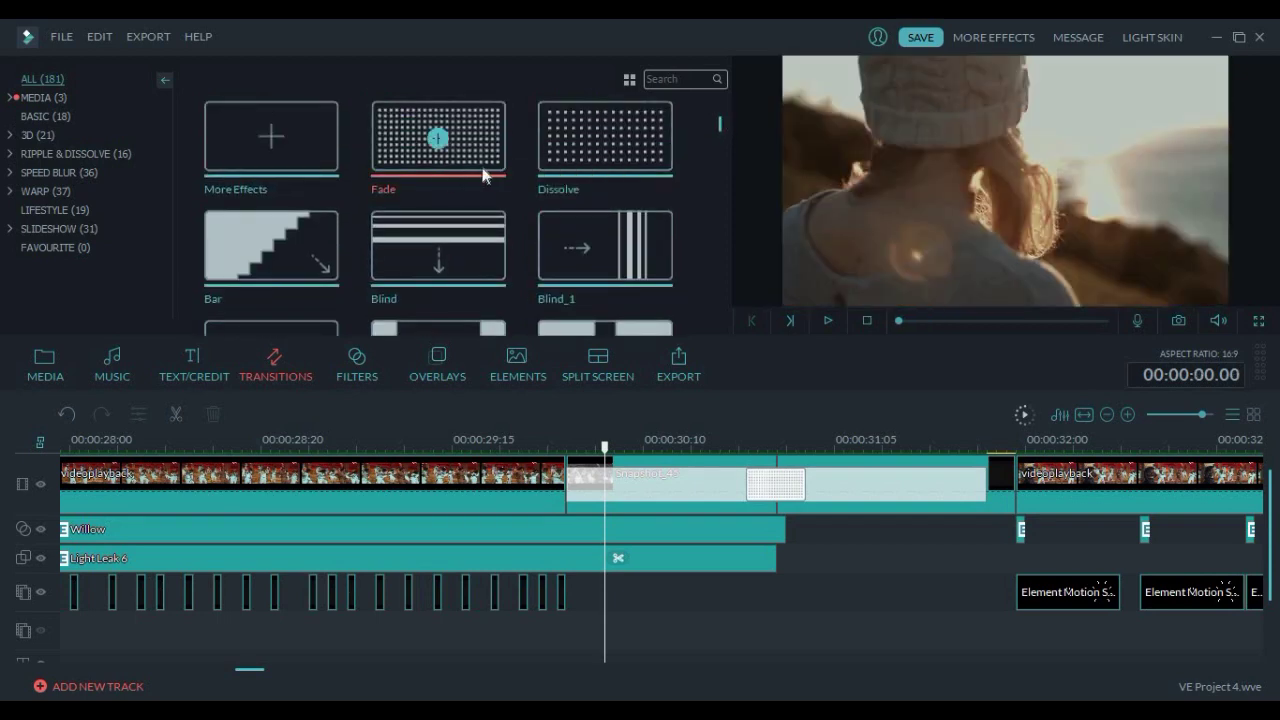
left_click(827, 321)
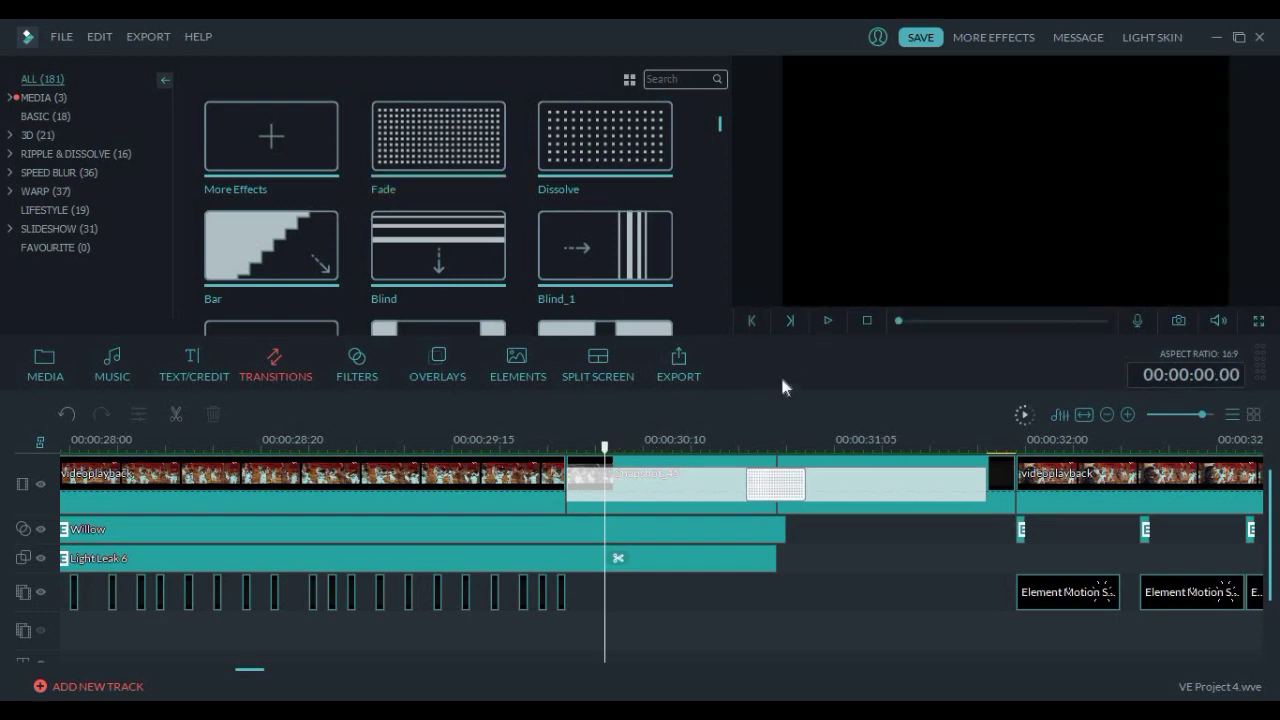
left_click(828, 320)
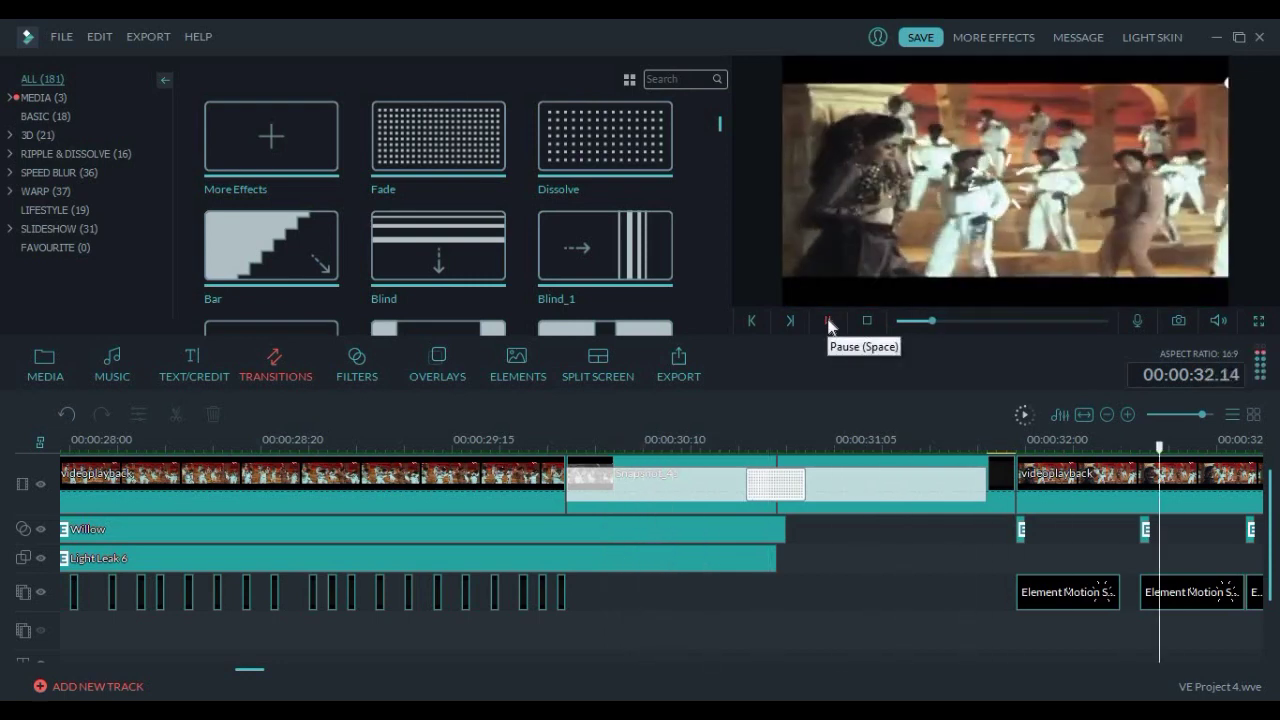
left_click(828, 320)
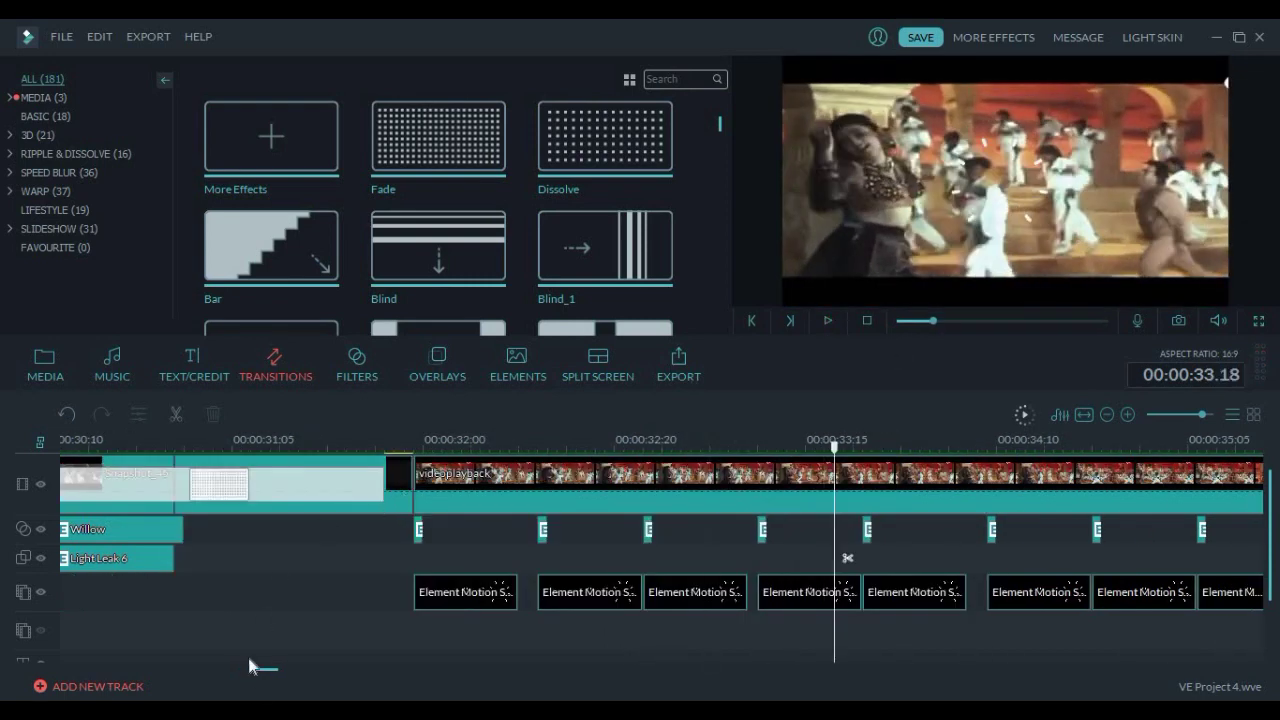
Extend the Light Leak 6 overlay to the start of the videoplayback clip that follows the snapshots
scroll(250, 672, "up", 5)
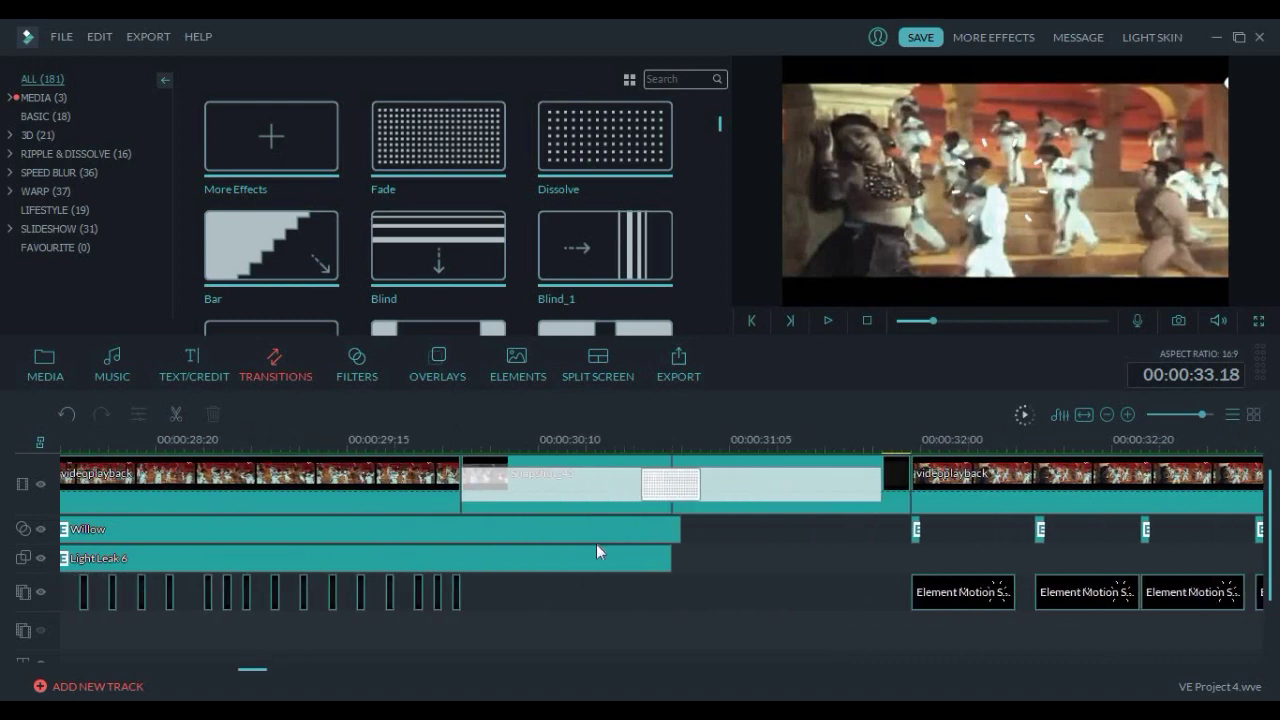
left_click(608, 556)
left_click_drag(671, 558, 897, 557)
Render the timeline preview, and play it from 00:00:30.23 through the extended Light Leak 6 overlay
left_click(663, 442)
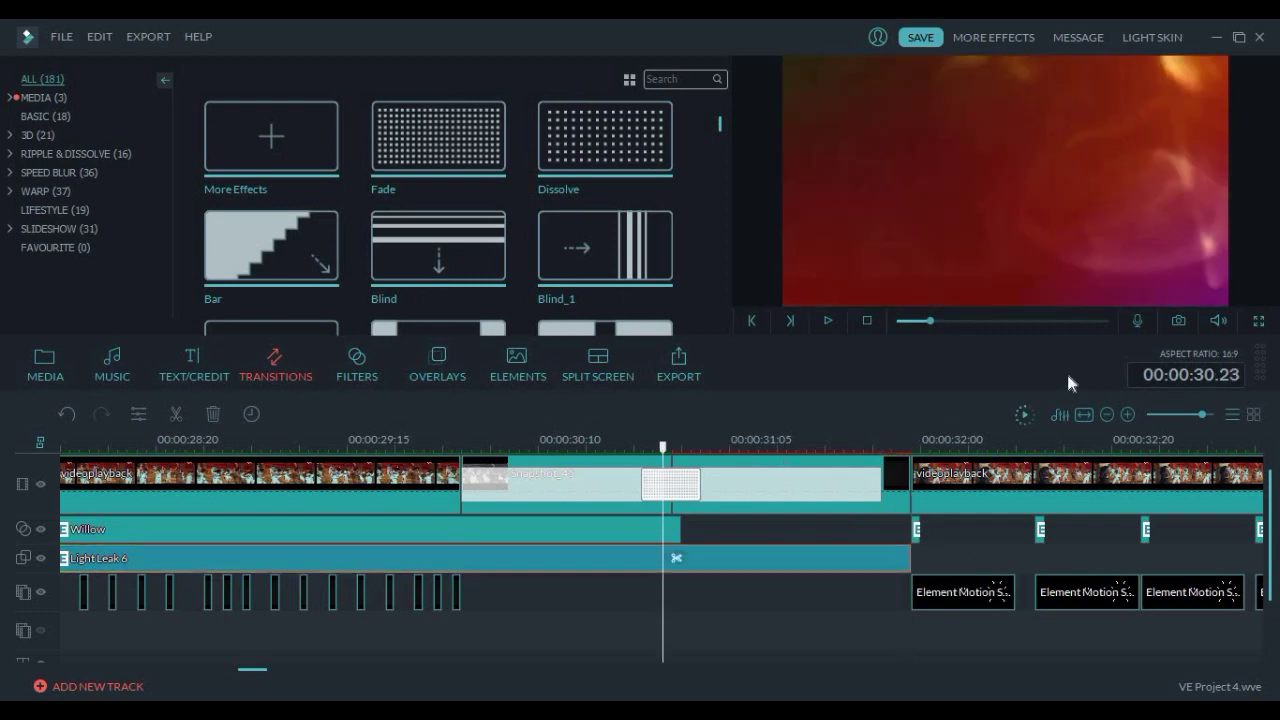
left_click(1025, 415)
left_click(828, 321)
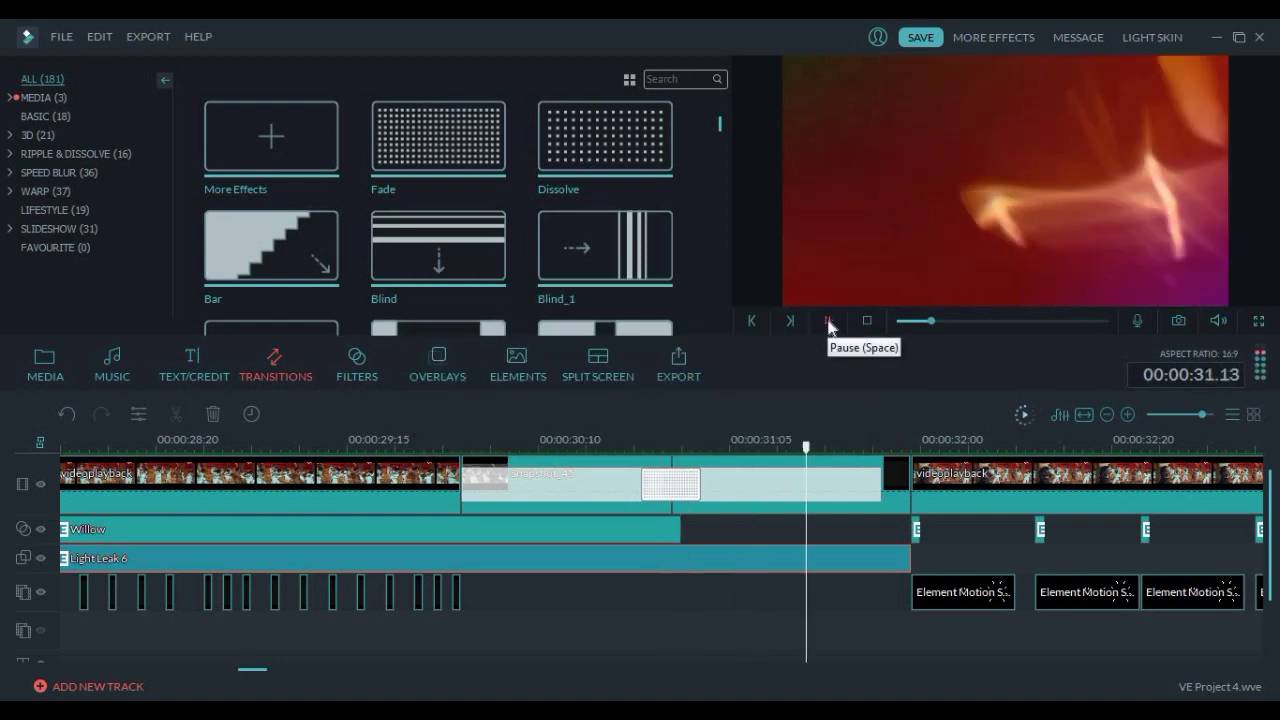
left_click(828, 321)
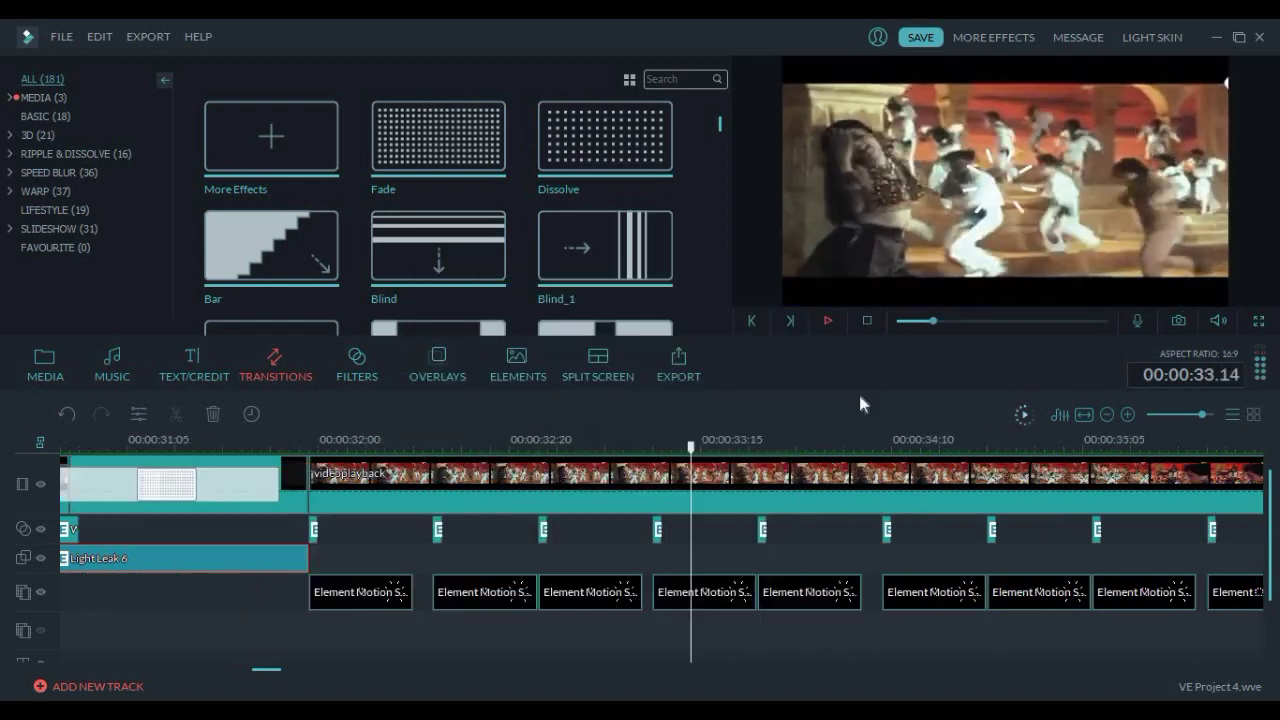
Shift the first Element Motion Shape clip slightly to the left within the video frame, and view it at 00:00:32.04
left_click(387, 597)
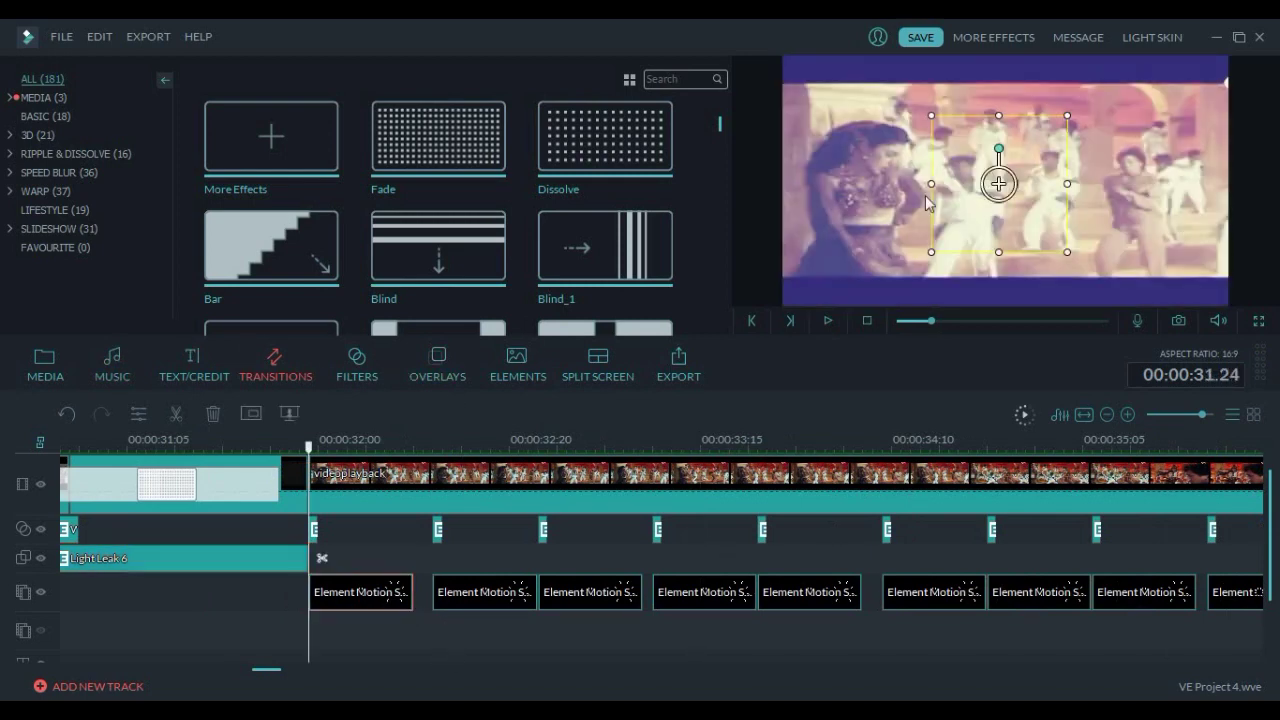
mouse_move(995, 183)
left_mouse_down()
mouse_move(1013, 182)
mouse_move(995, 183)
left_mouse_up()
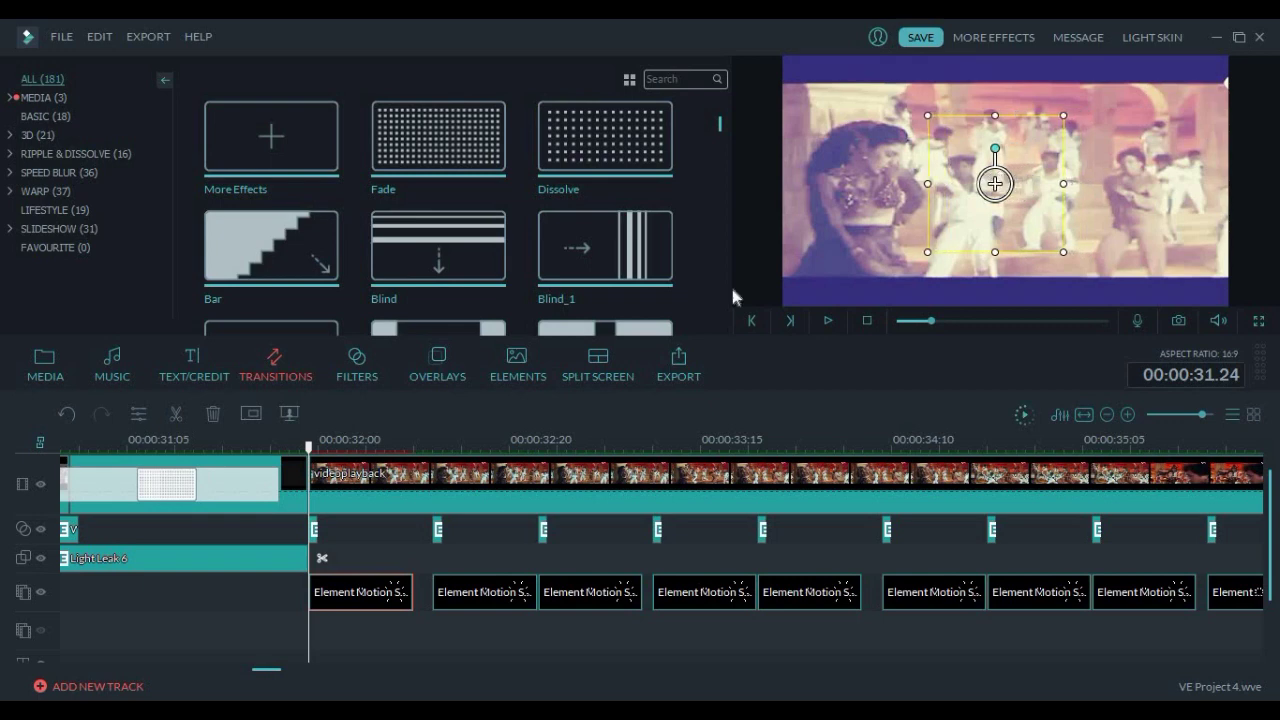
left_click(357, 446)
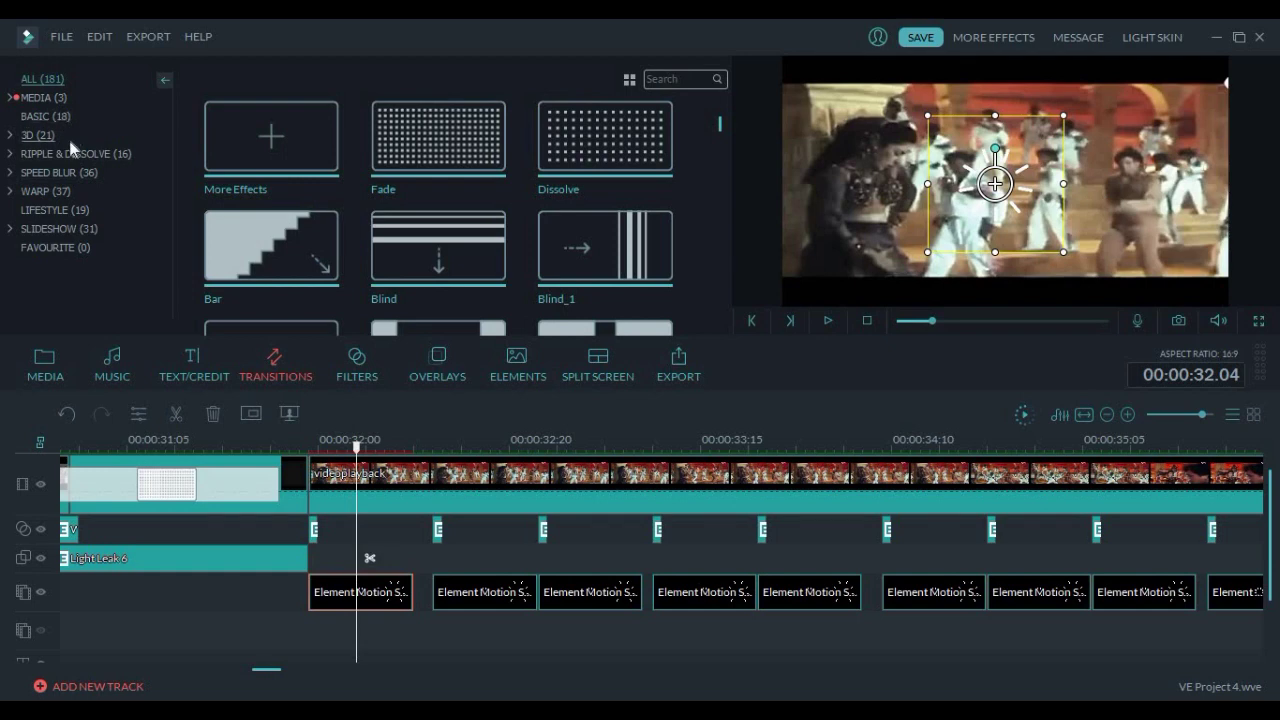
Find Element Motion Shape 1 in the elements library and preview it
left_click(517, 358)
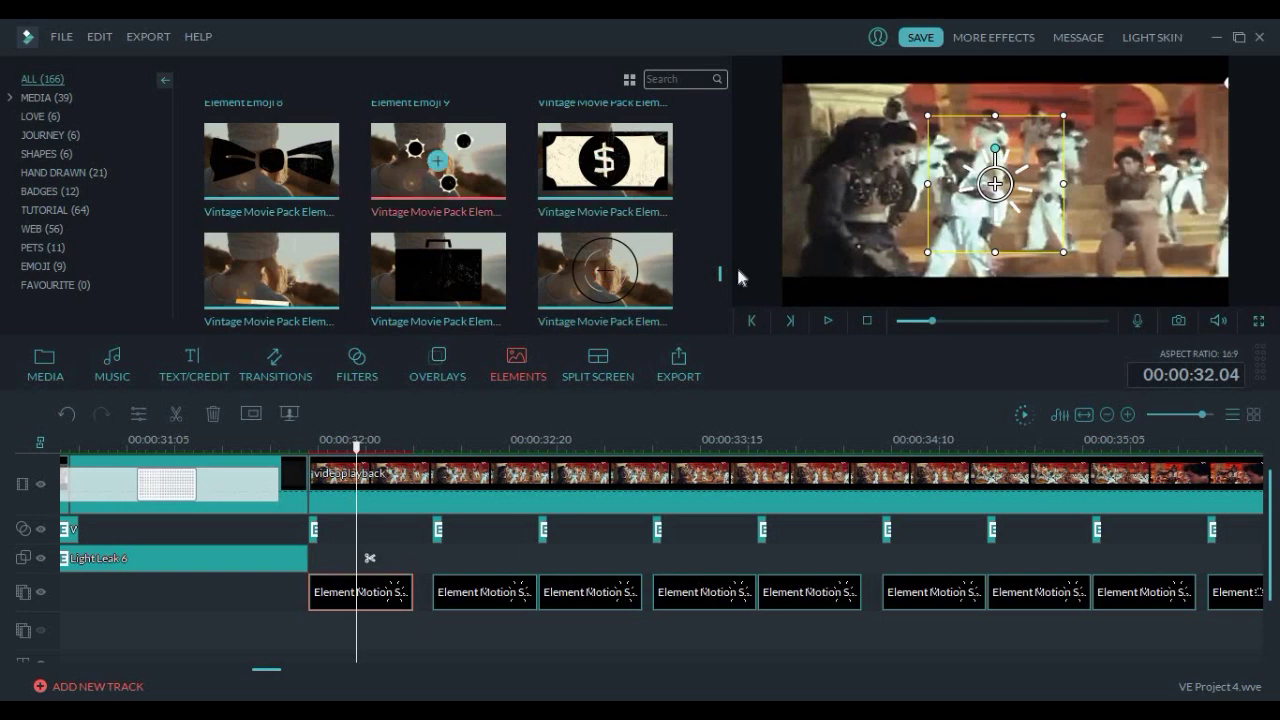
scroll(723, 243, "up", 1)
scroll(721, 240, "up", 10)
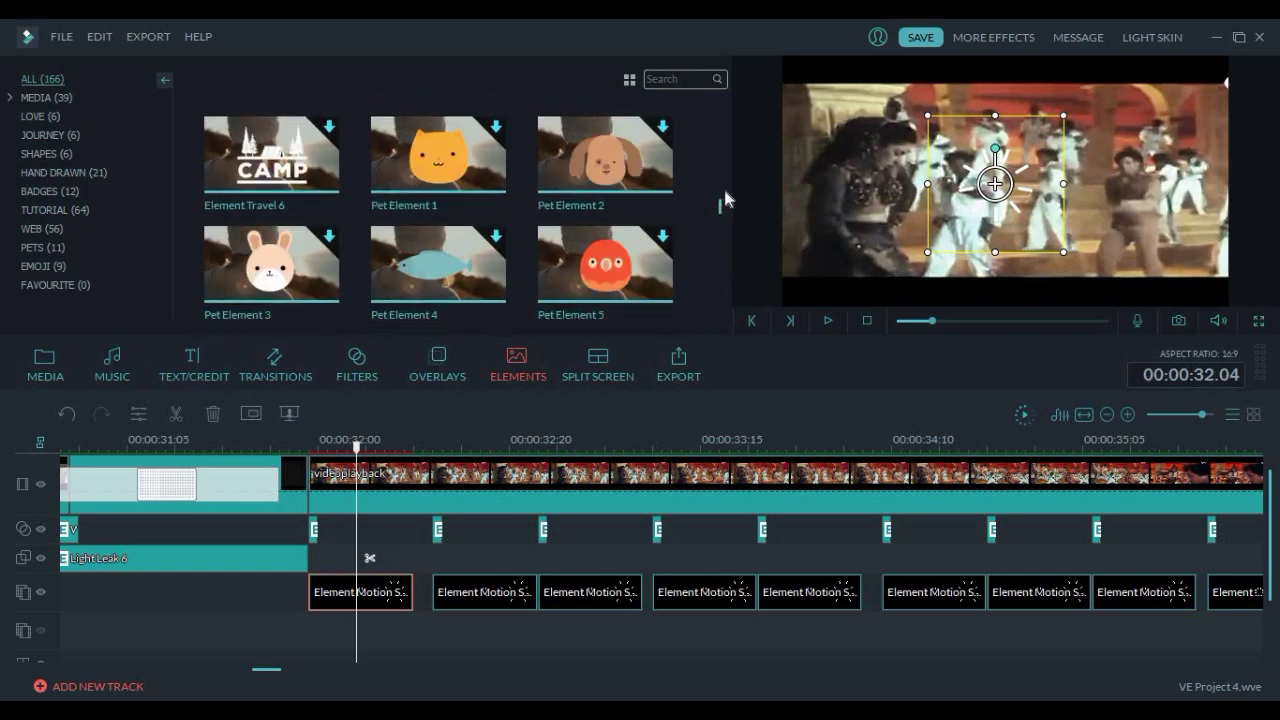
scroll(724, 165, "up", 4)
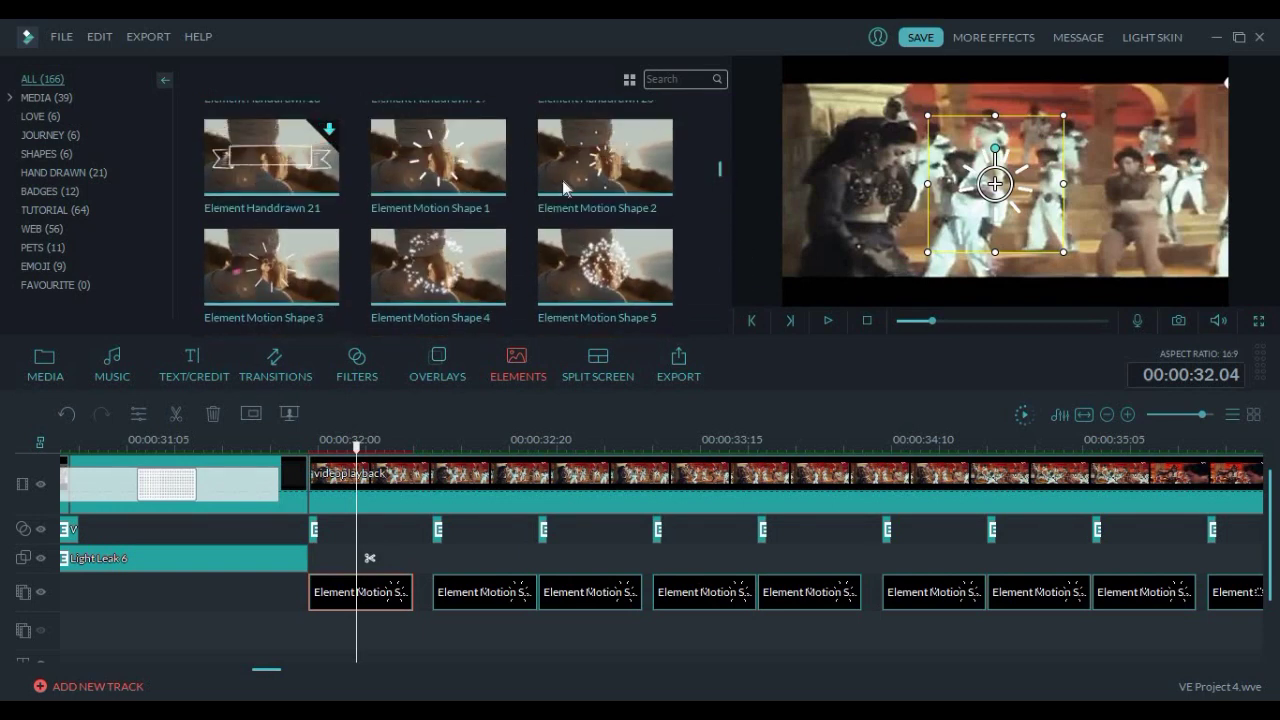
mouse_move(480, 185)
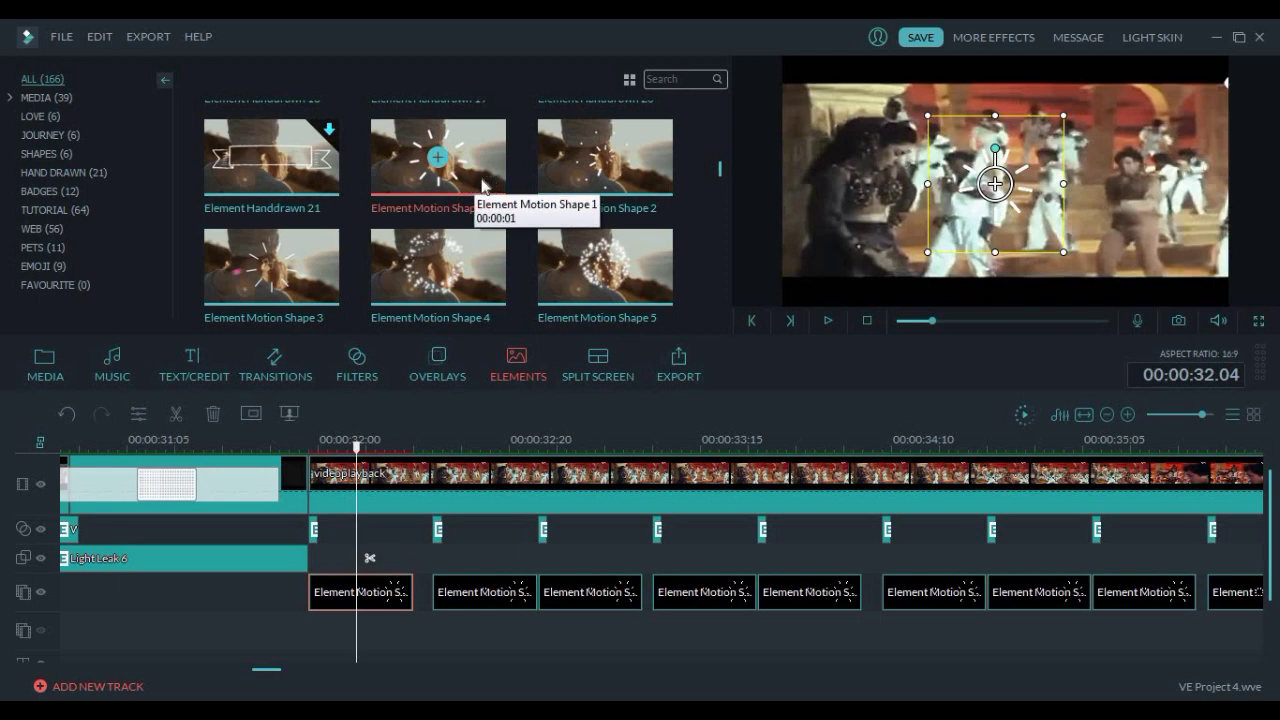
left_click(827, 320)
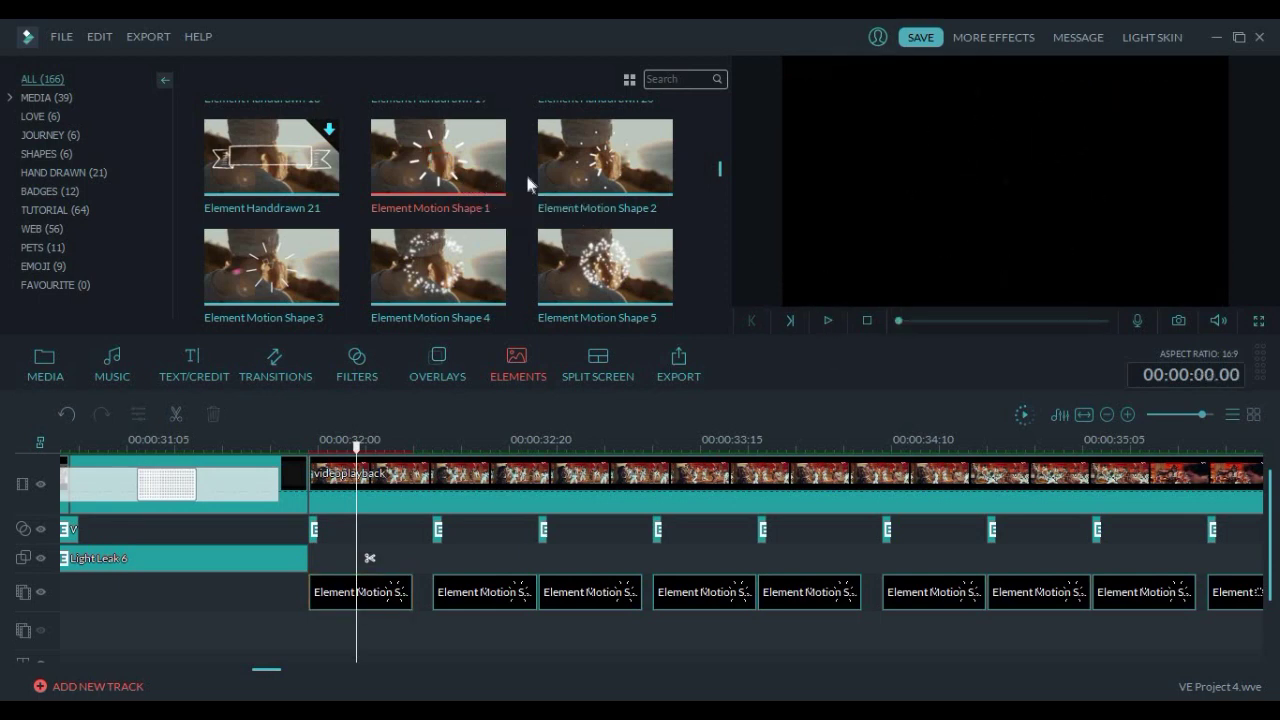
mouse_move(484, 170)
Select the short filter clip at 00:00:32.13, and preview the Lomography filters PurpleLove, PurpleLomo and Vivid
left_click_drag(358, 451, 438, 462)
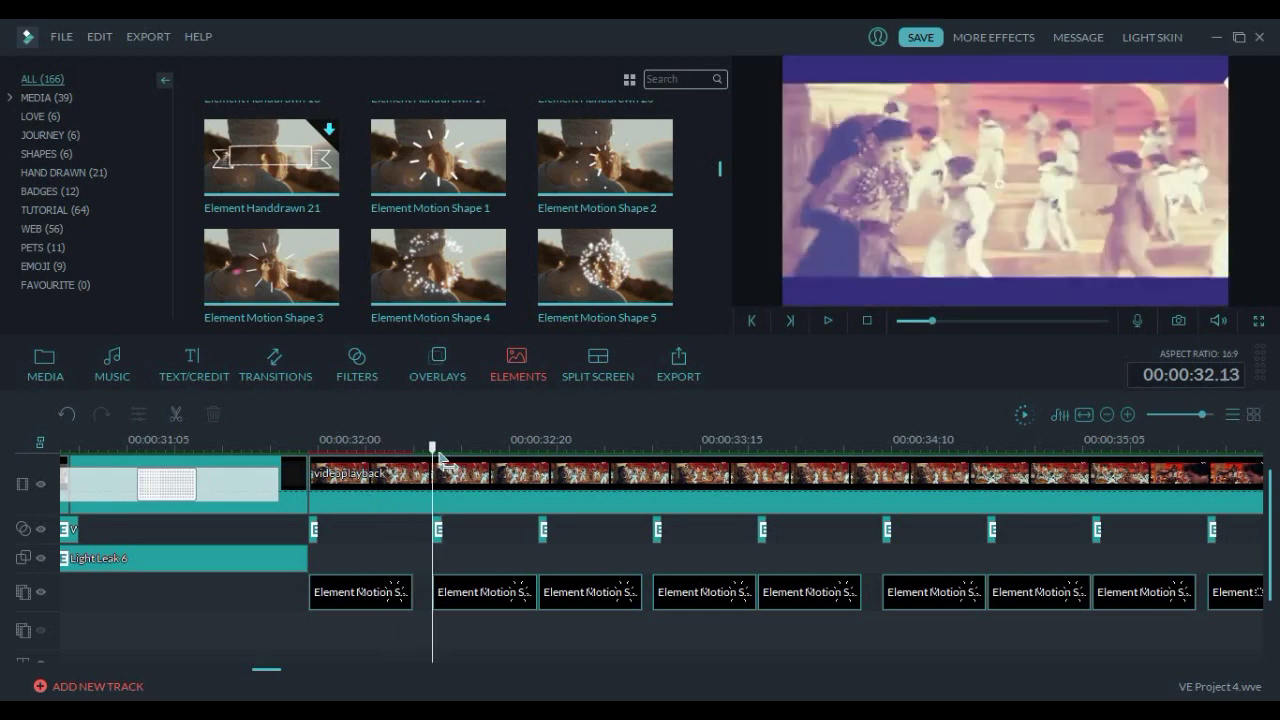
left_click(437, 533)
left_click(360, 370)
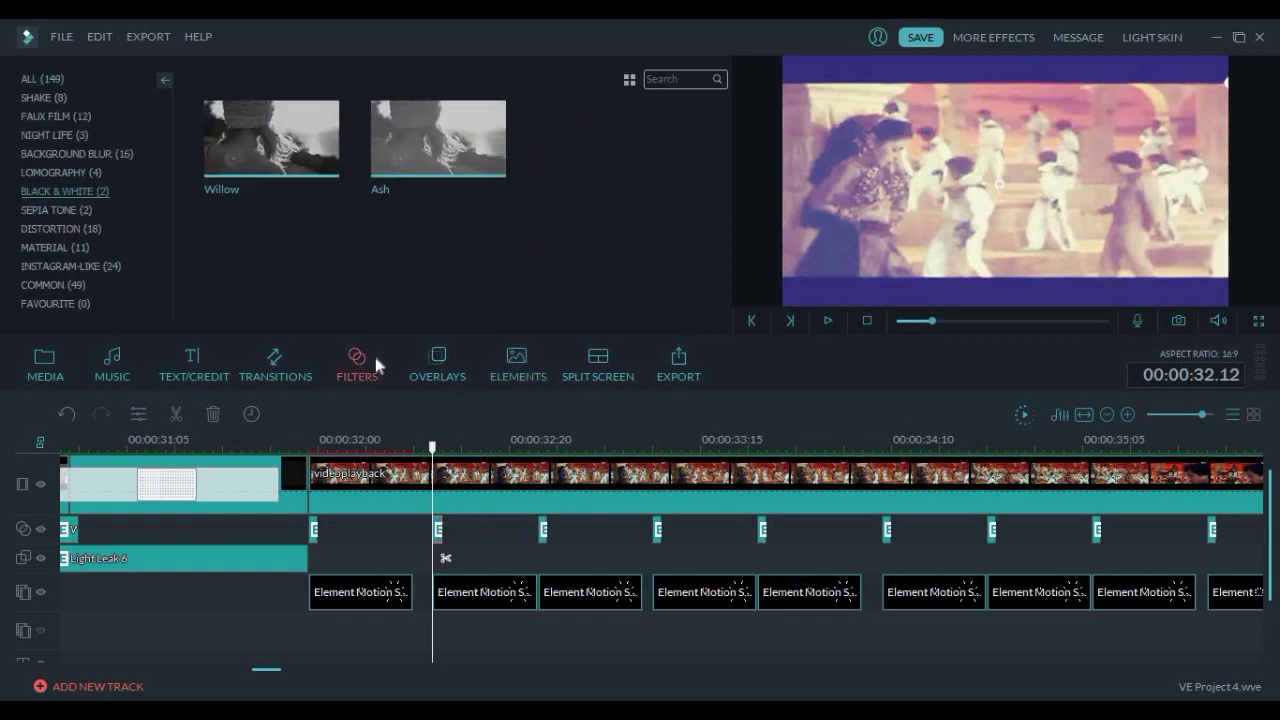
left_click(64, 174)
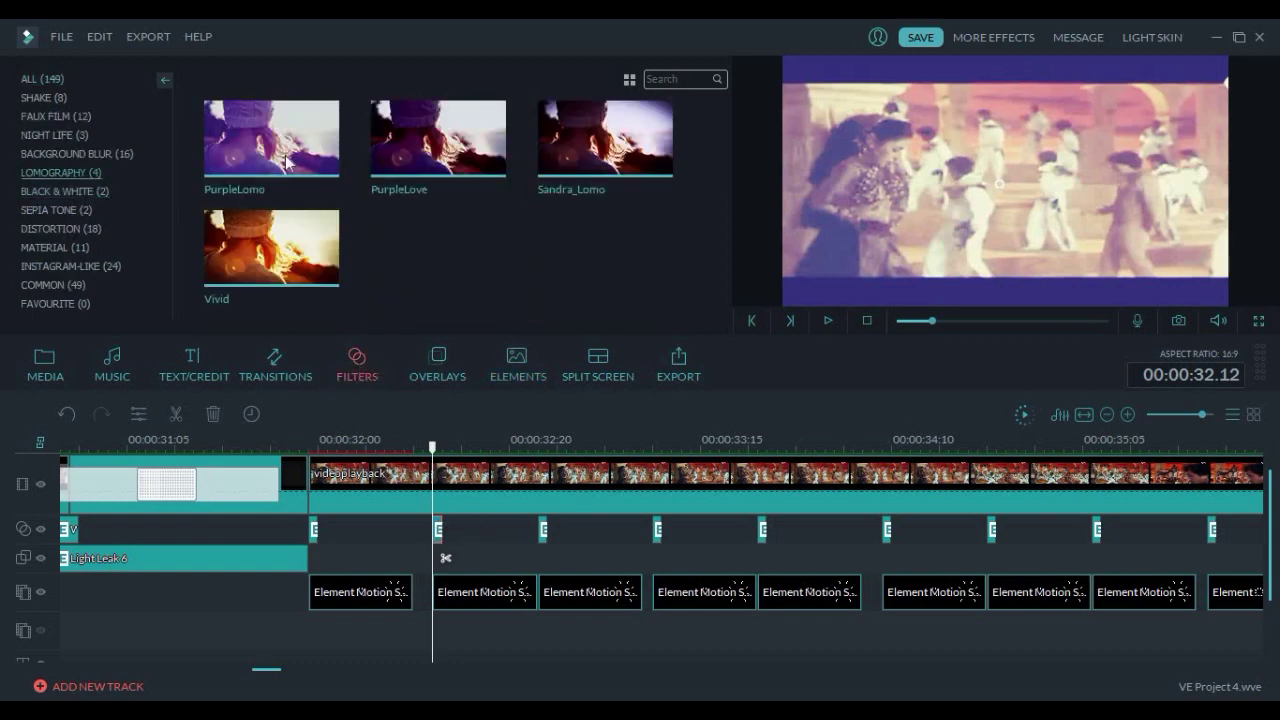
left_click(490, 165)
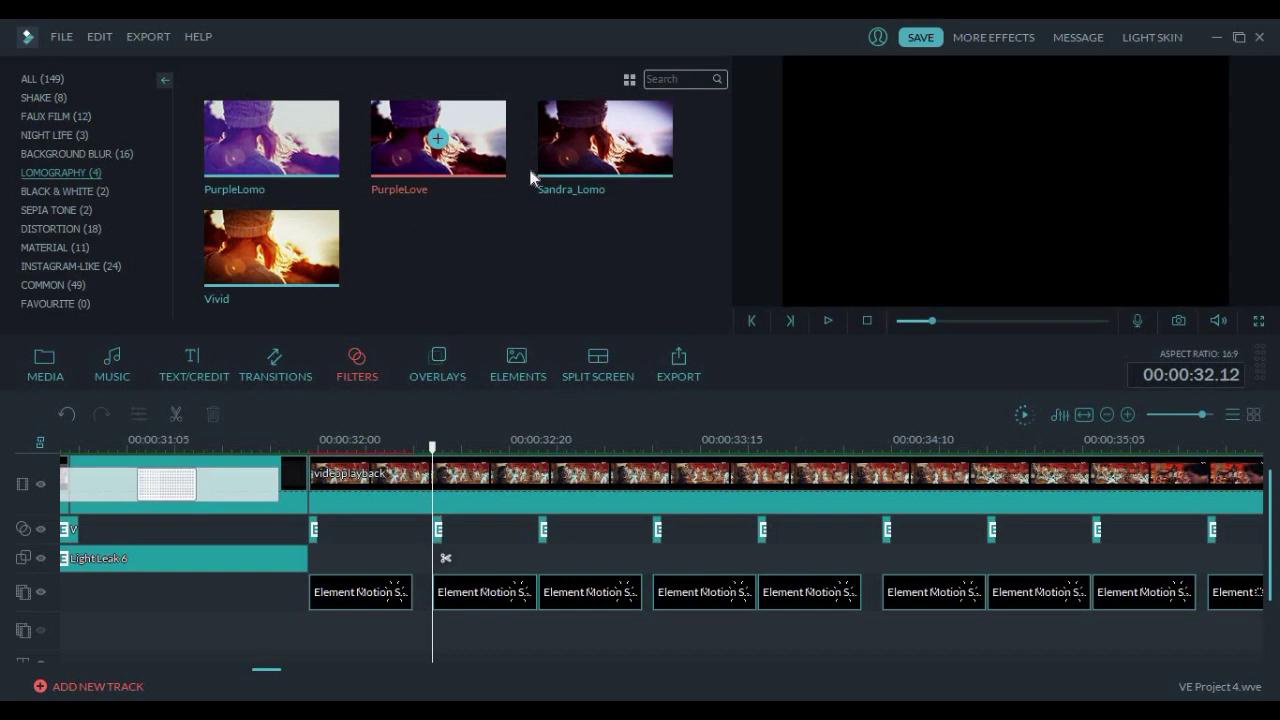
left_click(255, 145)
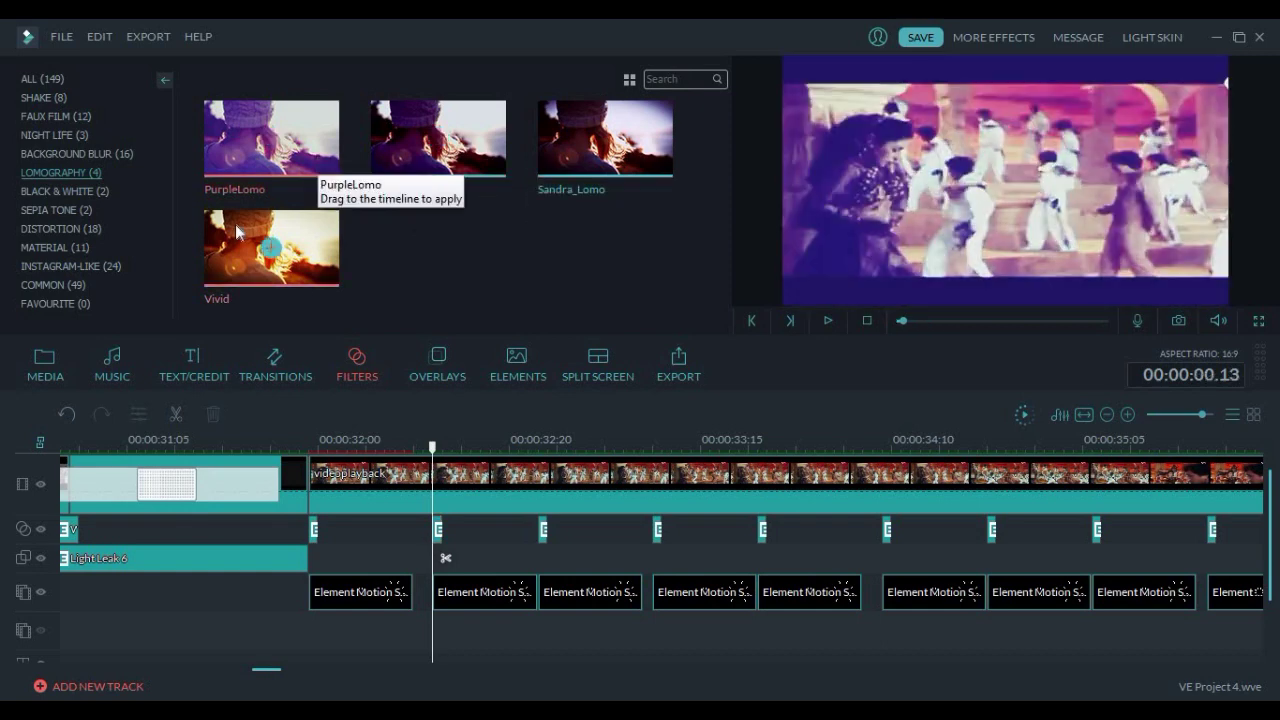
left_click(324, 235)
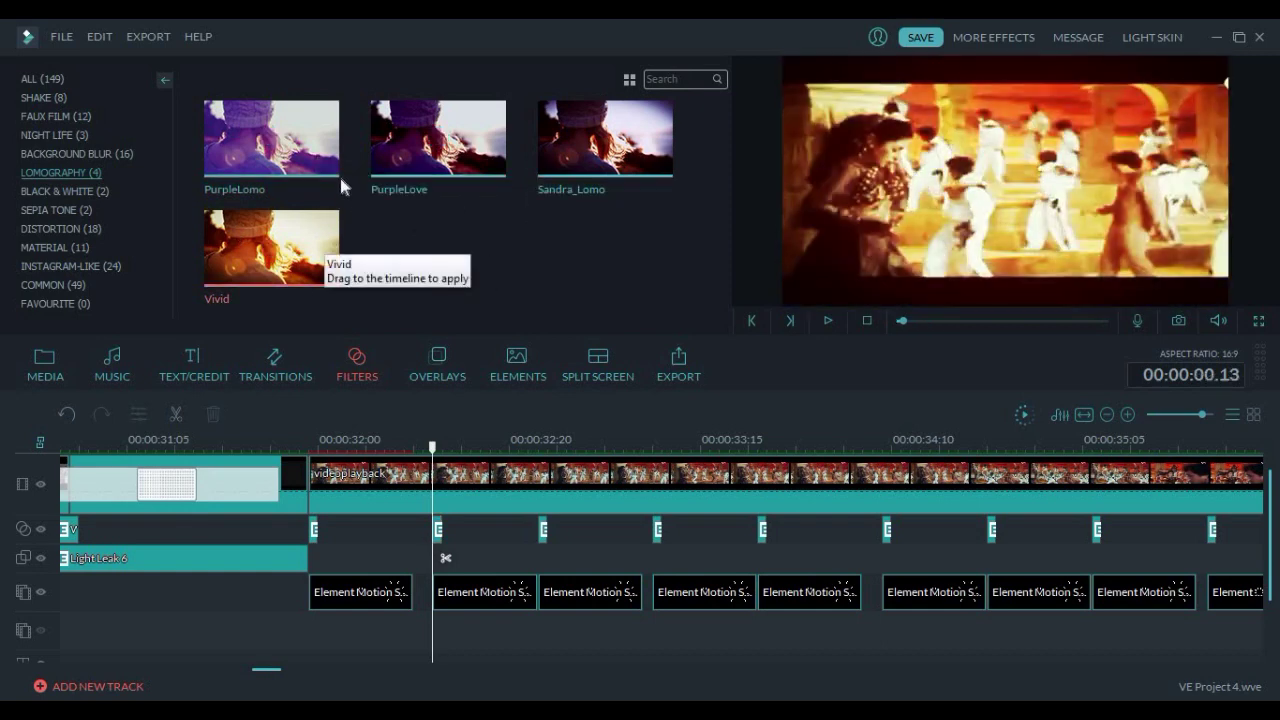
left_click(336, 172)
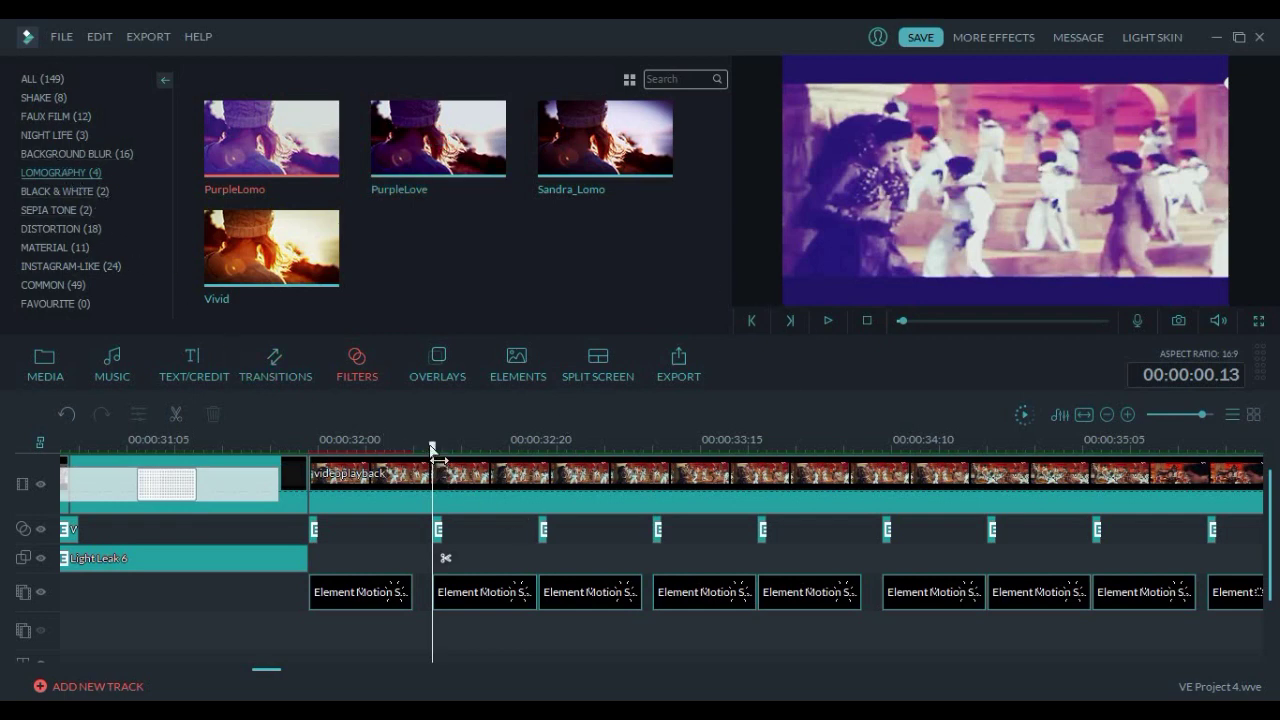
left_click(436, 449)
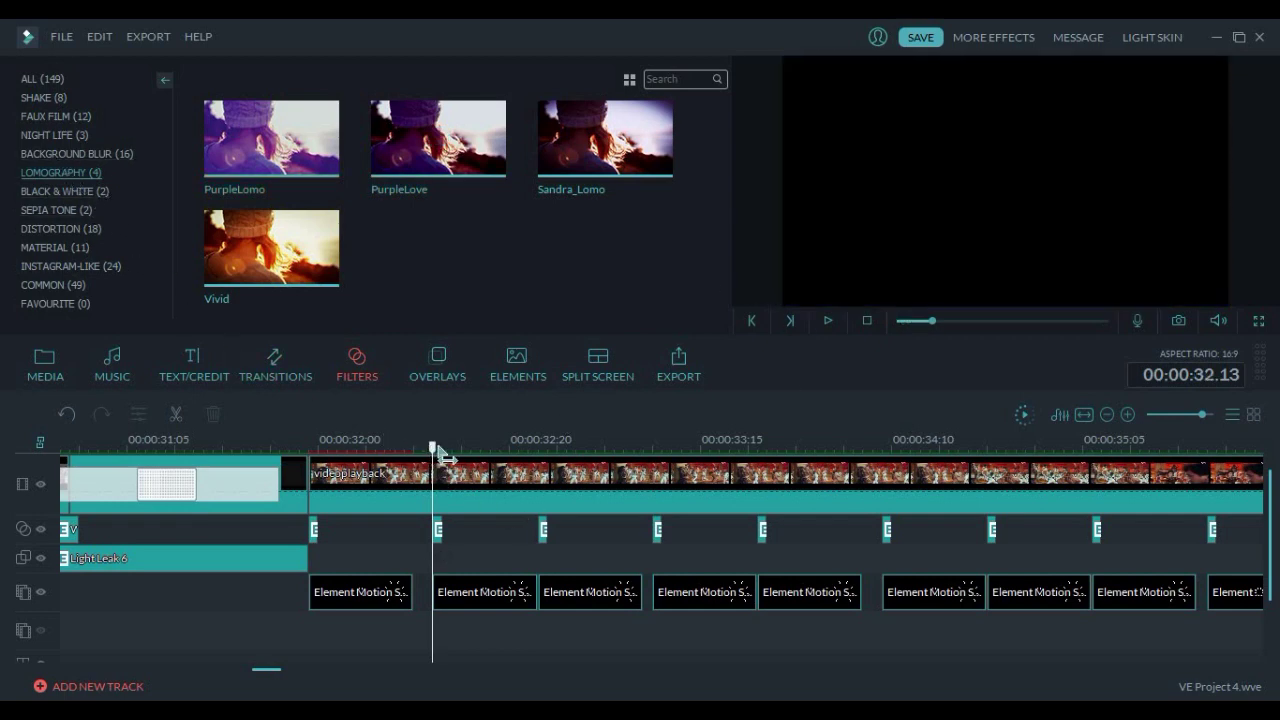
mouse_move(440, 452)
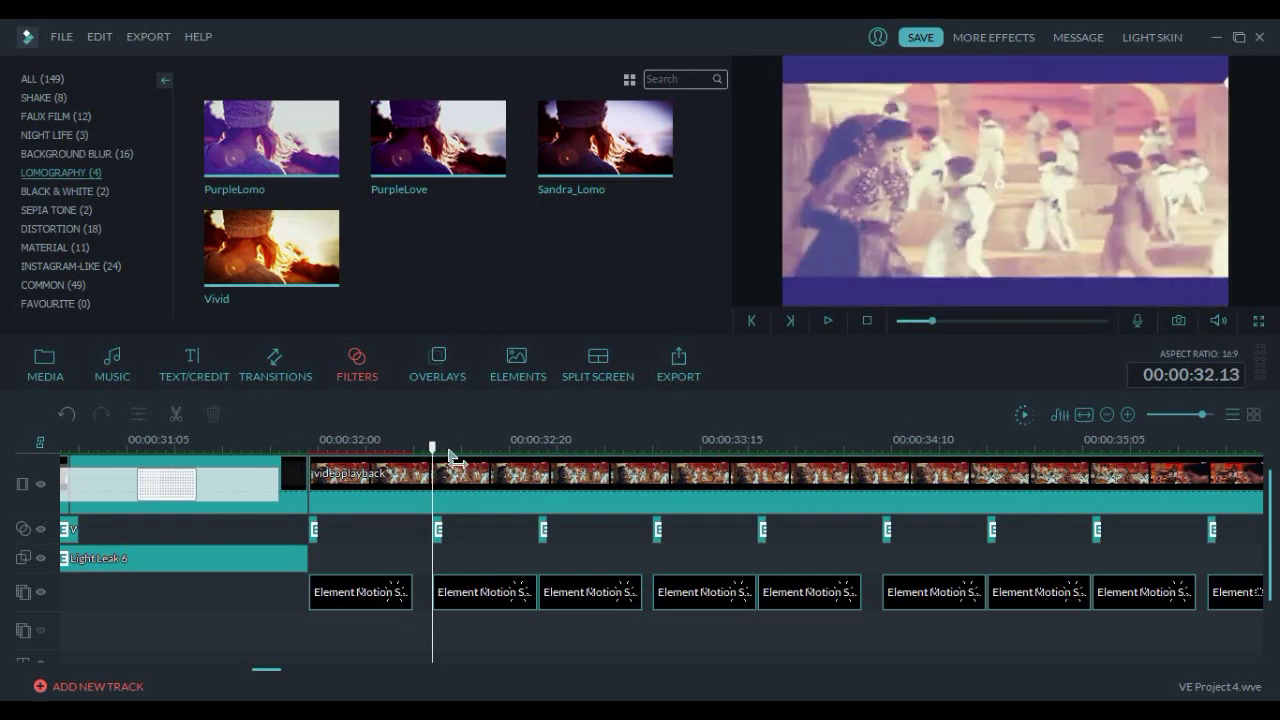
Skim the short filter clips up to 00:00:34.09, and play the Purple Haze overlay section from 00:00:40.14
left_click_drag(449, 455, 884, 466)
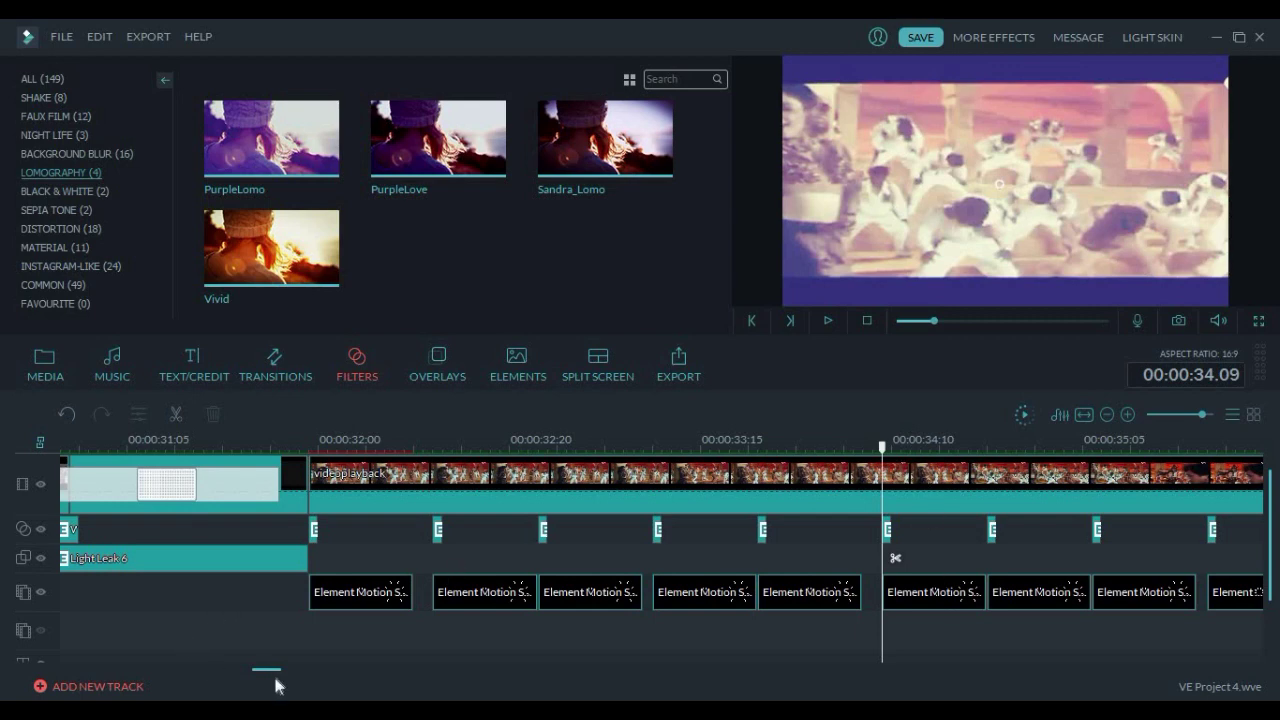
left_click_drag(275, 672, 322, 670)
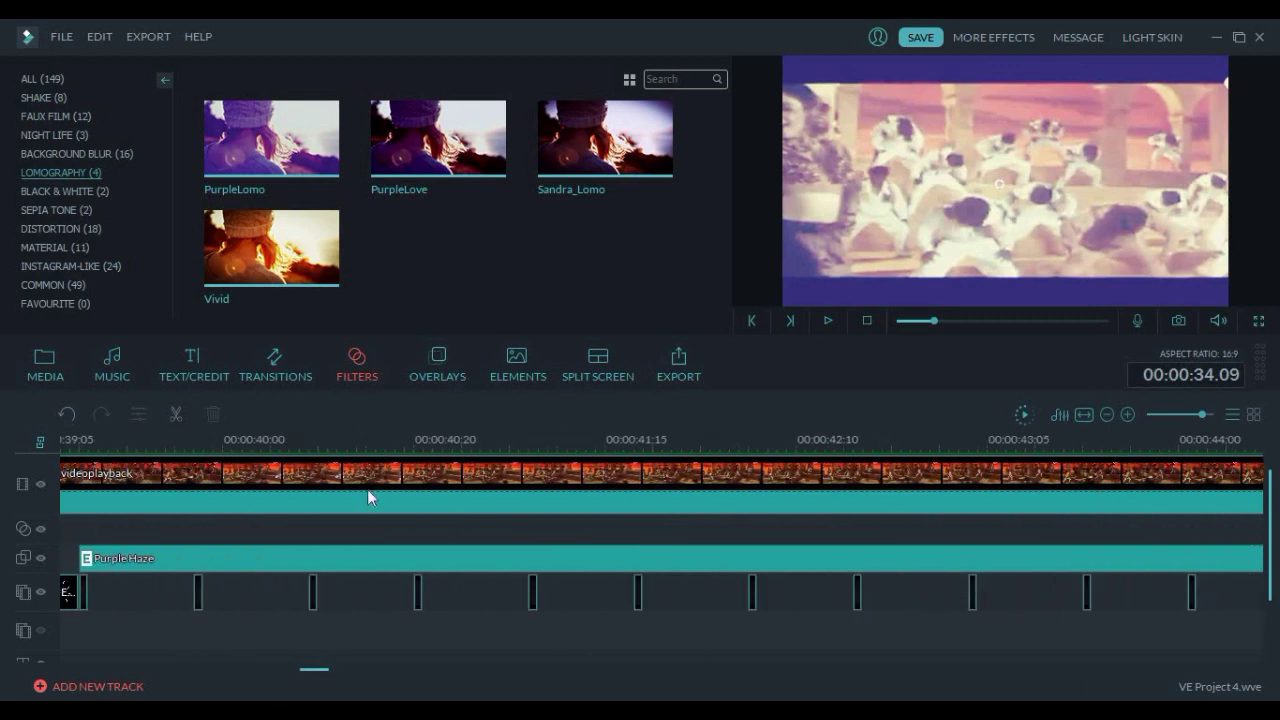
left_click(356, 449)
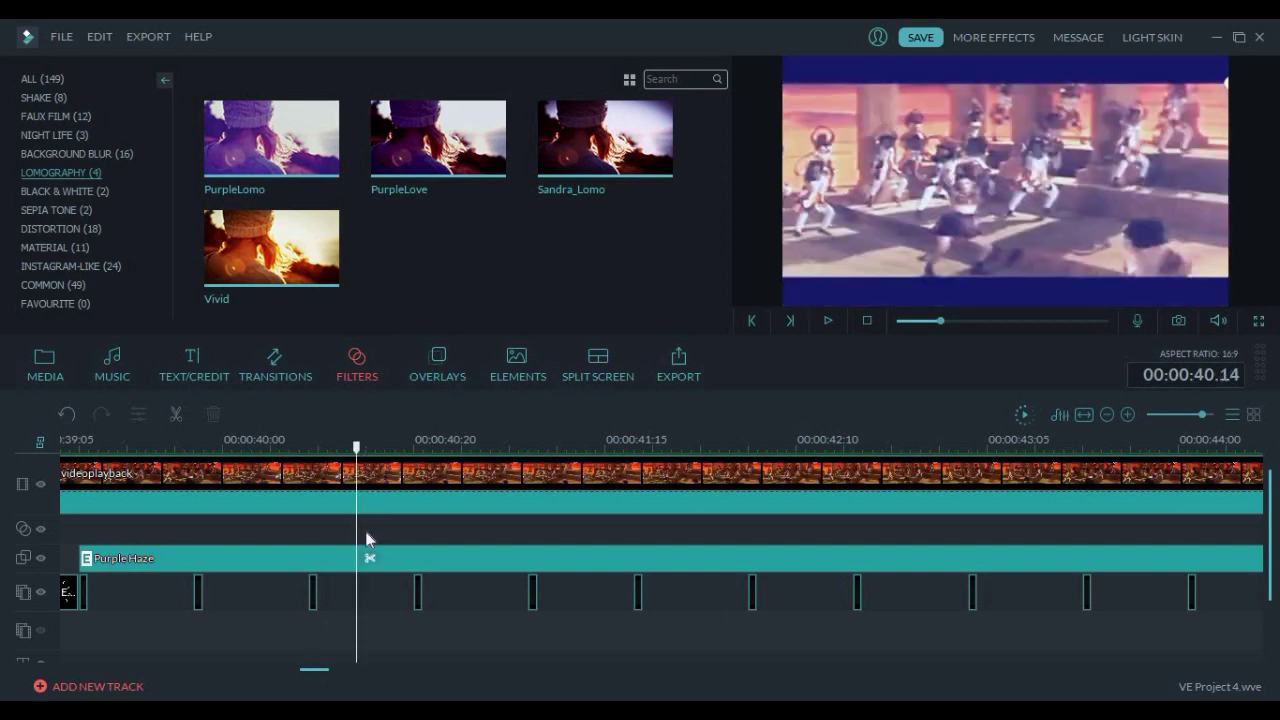
left_click(828, 321)
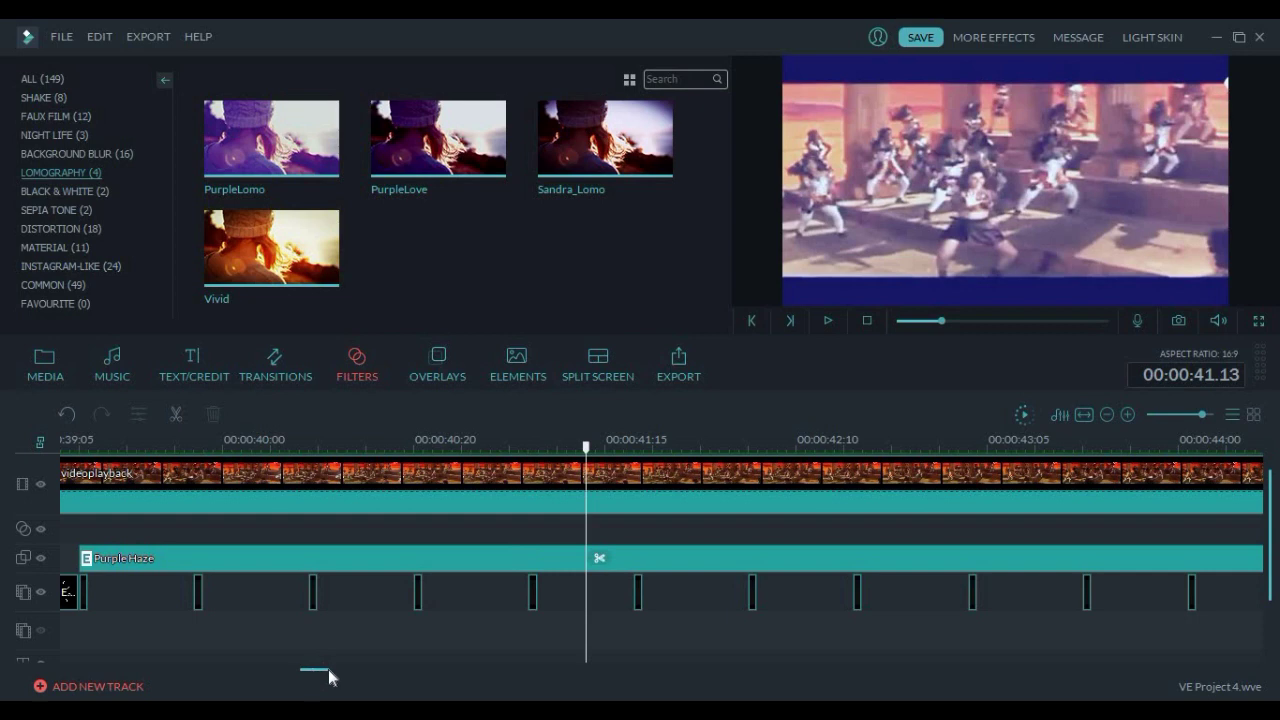
Play the timeline from 00:00:46.10 into the Mirror filter clip
left_click_drag(322, 669, 347, 669)
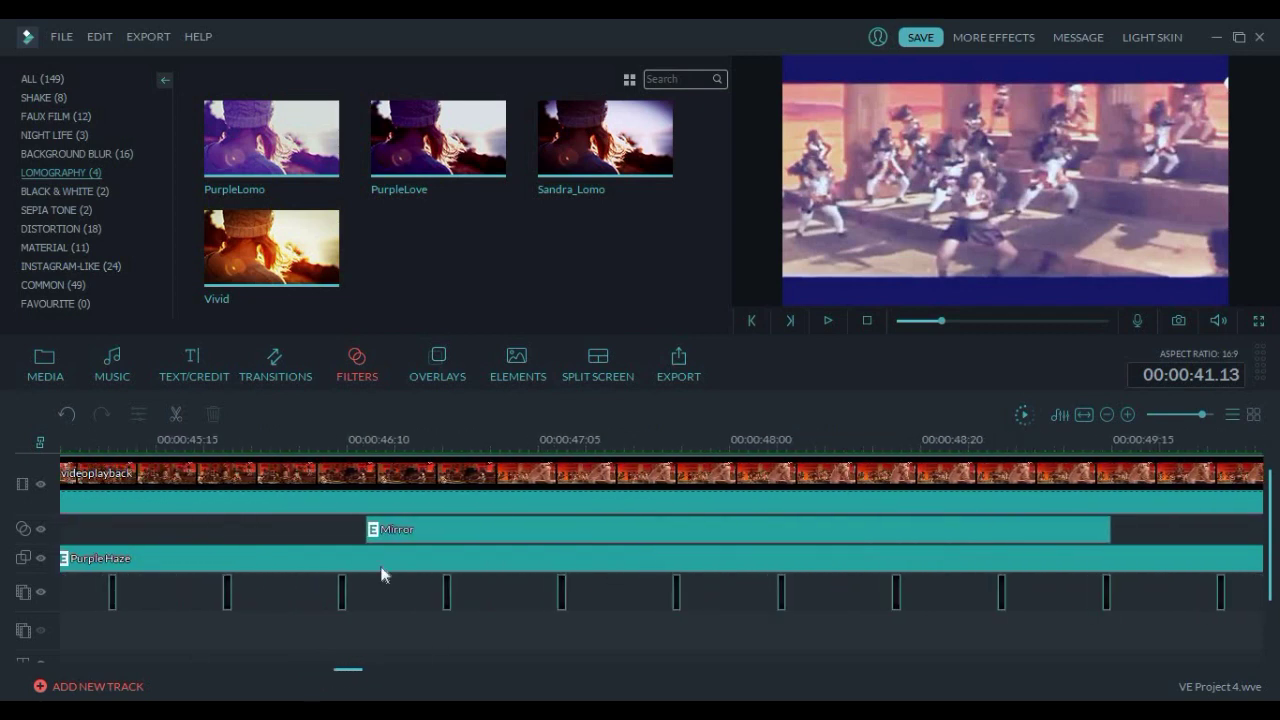
left_click(355, 446)
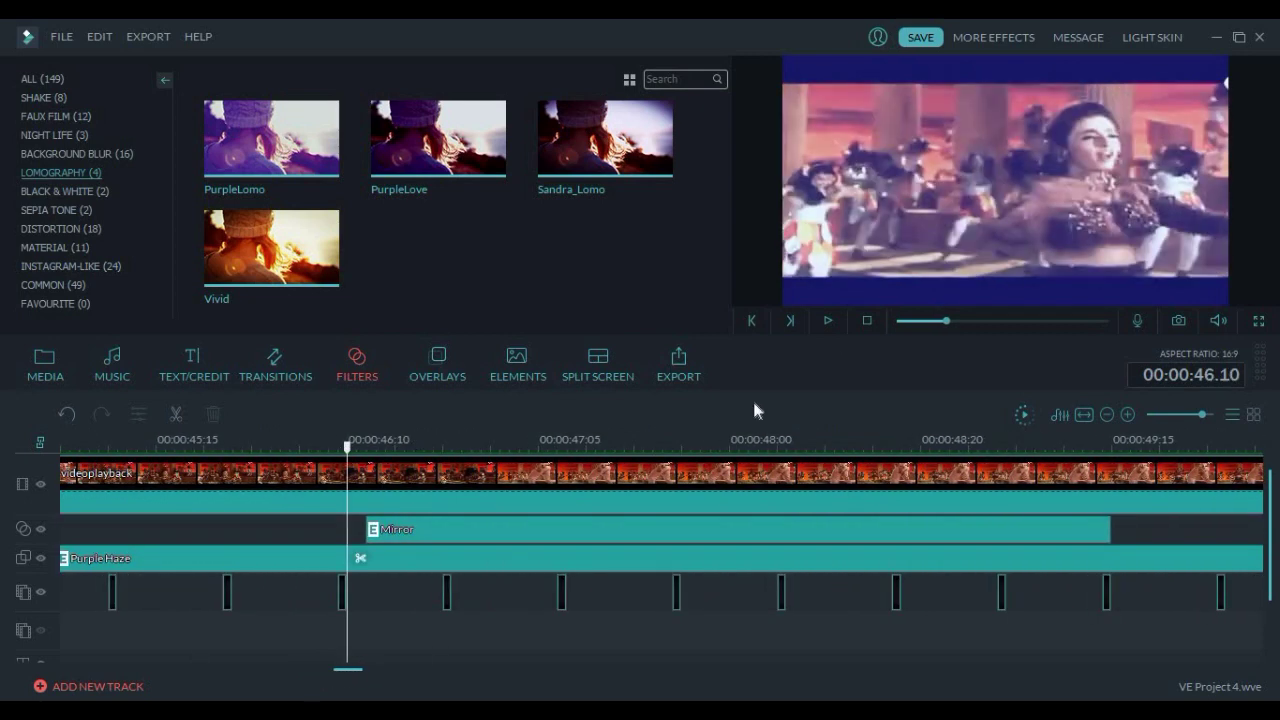
left_click(827, 321)
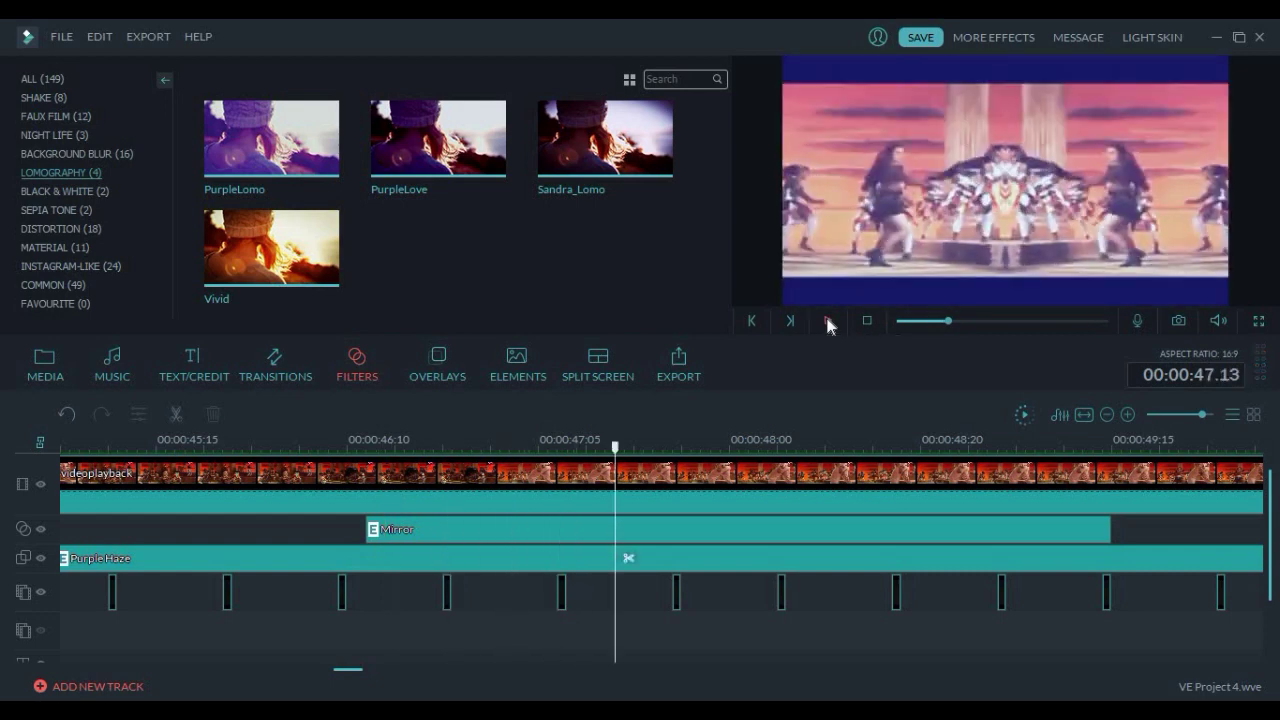
Compare the Mirror clip's section by playing it with the filter track hidden, and again from 00:00:46.13 with the track shown
left_click(586, 527)
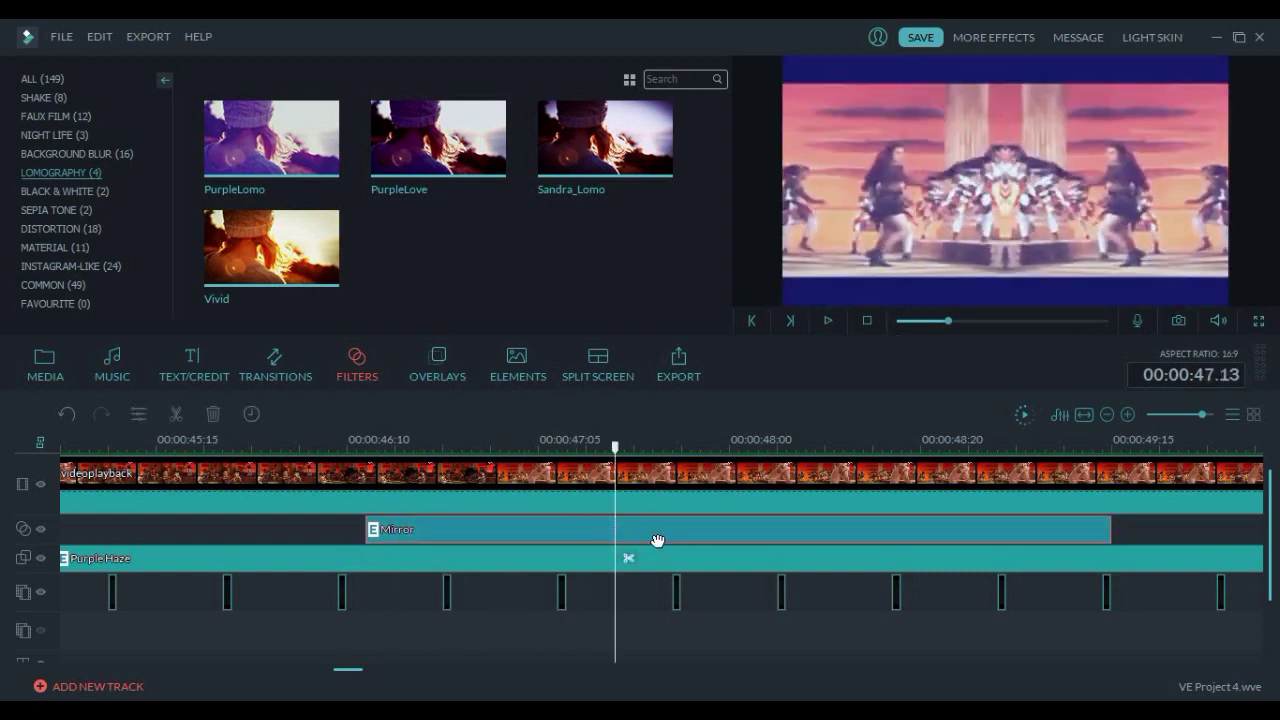
left_click(40, 529)
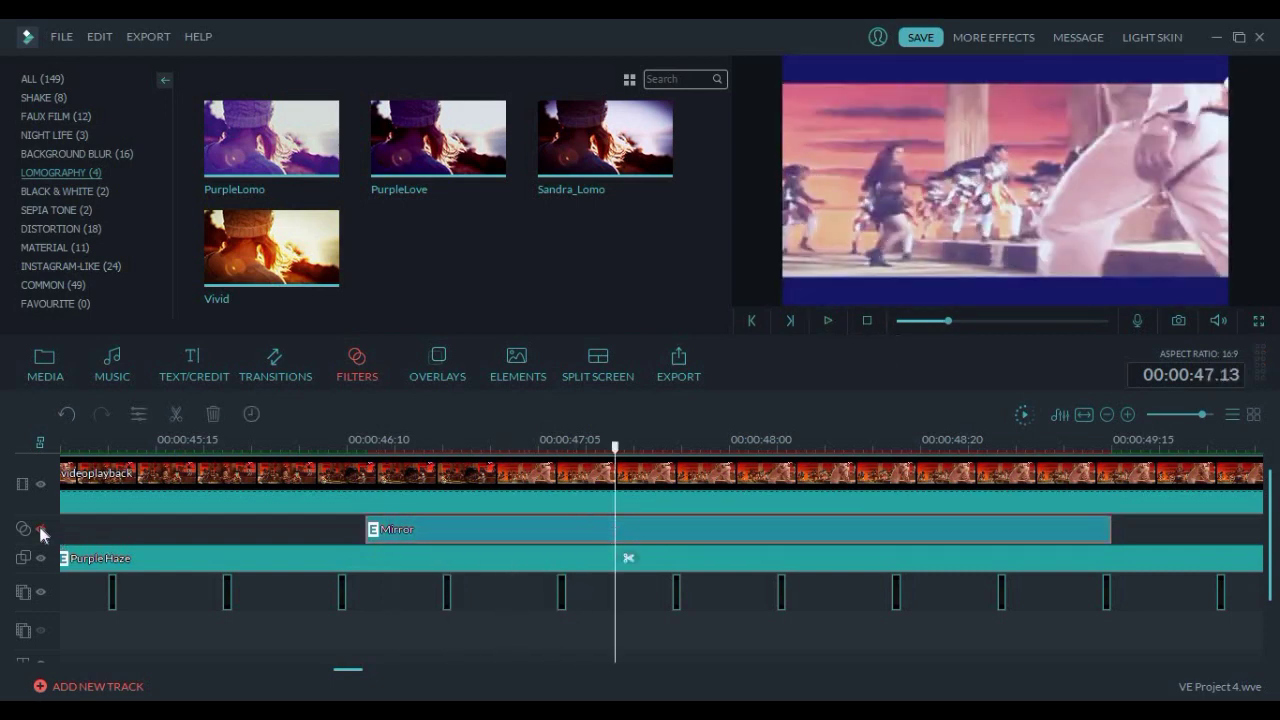
left_click(40, 529)
left_click(40, 529)
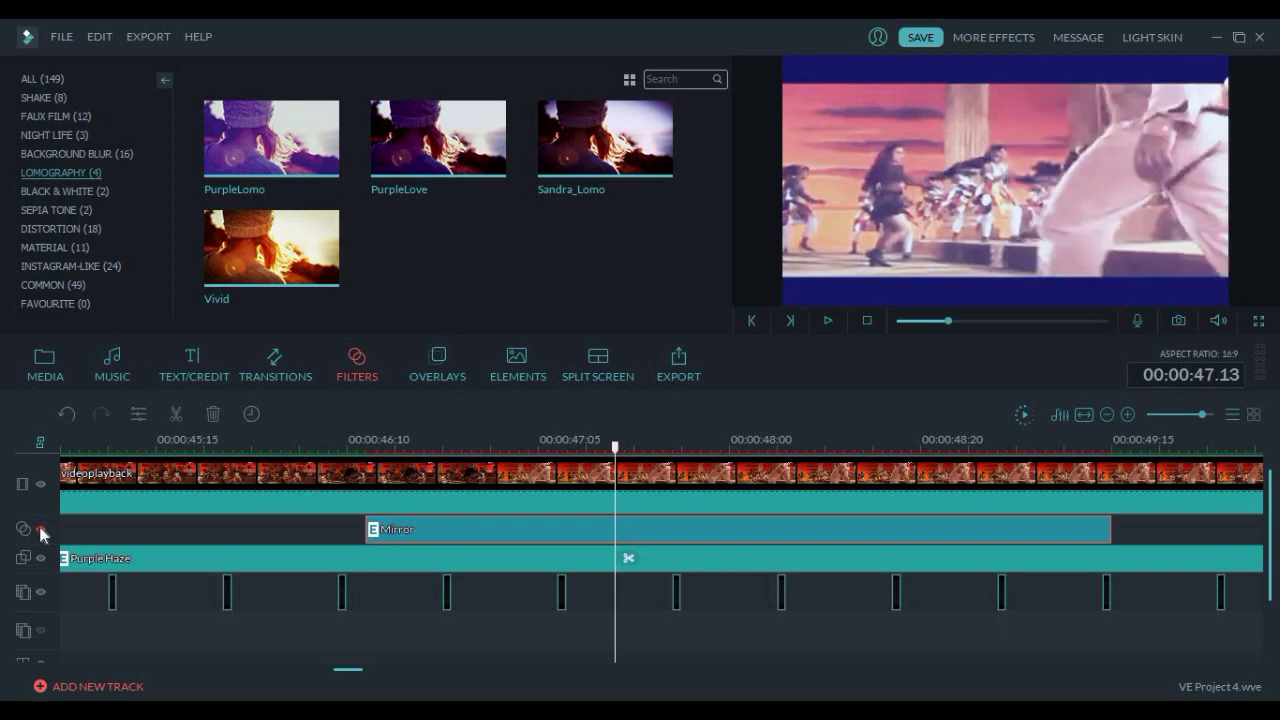
left_click(374, 452)
left_click(828, 320)
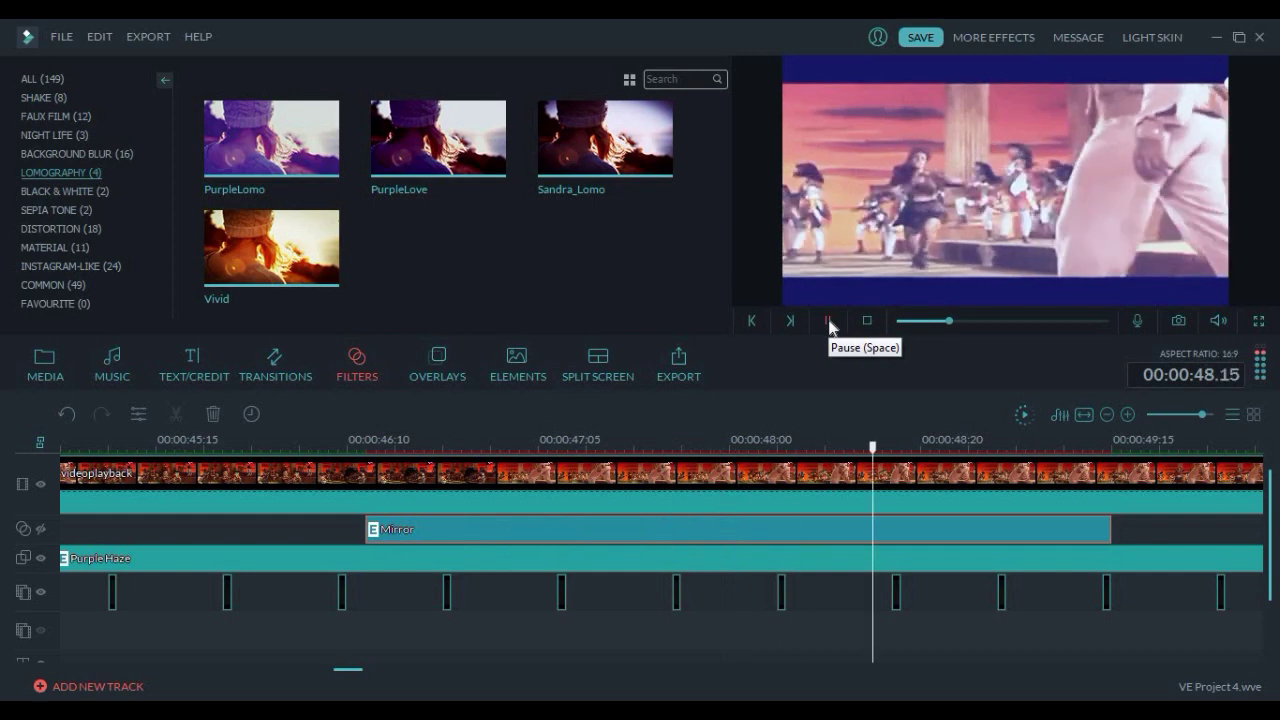
left_click(828, 320)
left_click(377, 448)
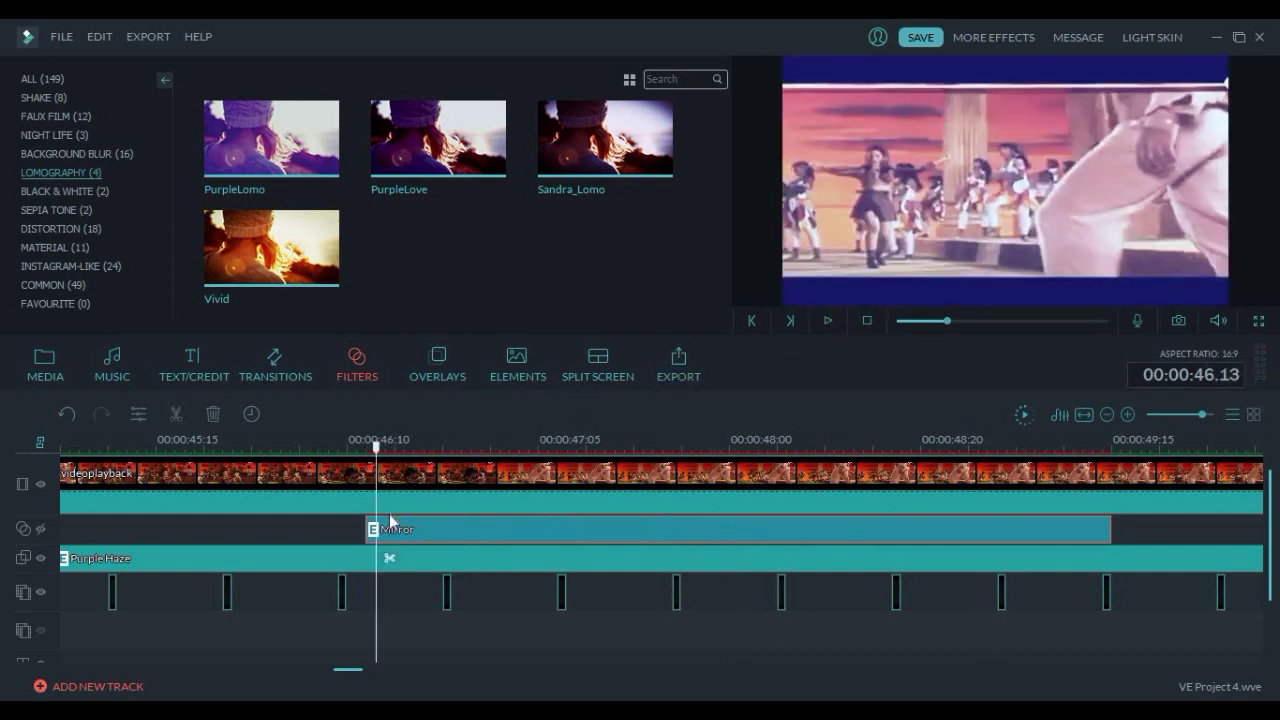
left_click(41, 530)
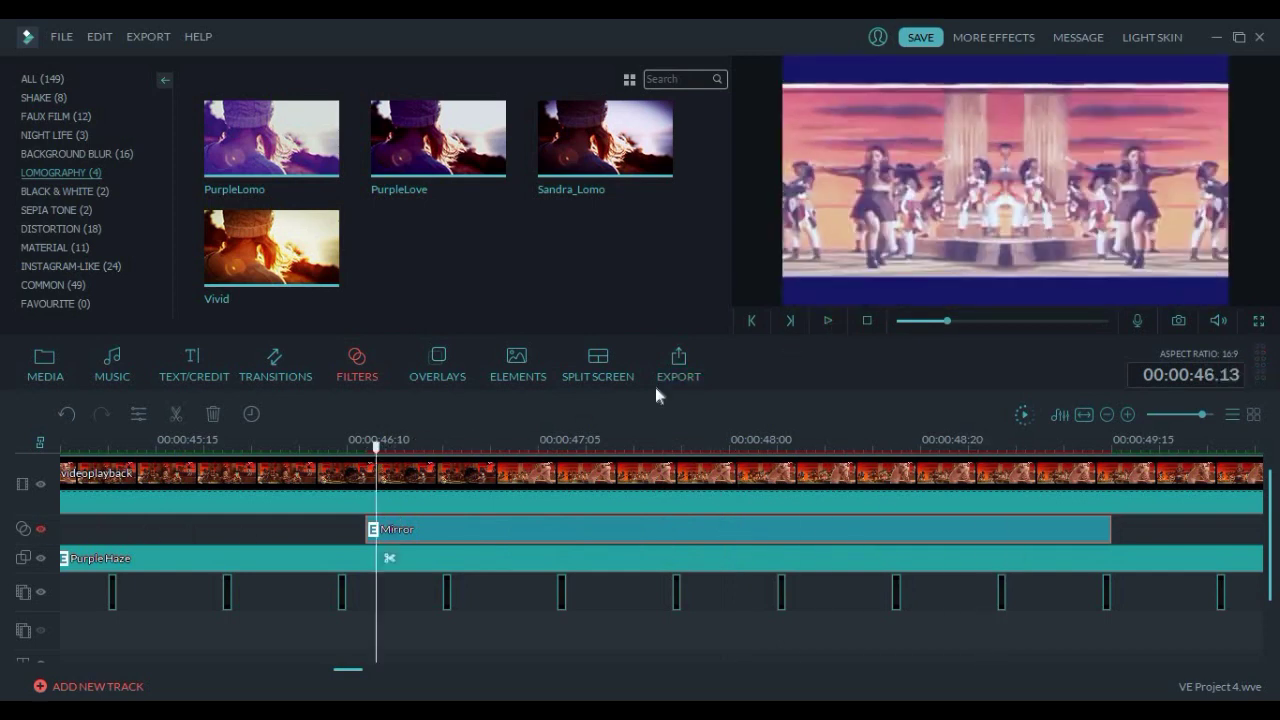
left_click(826, 320)
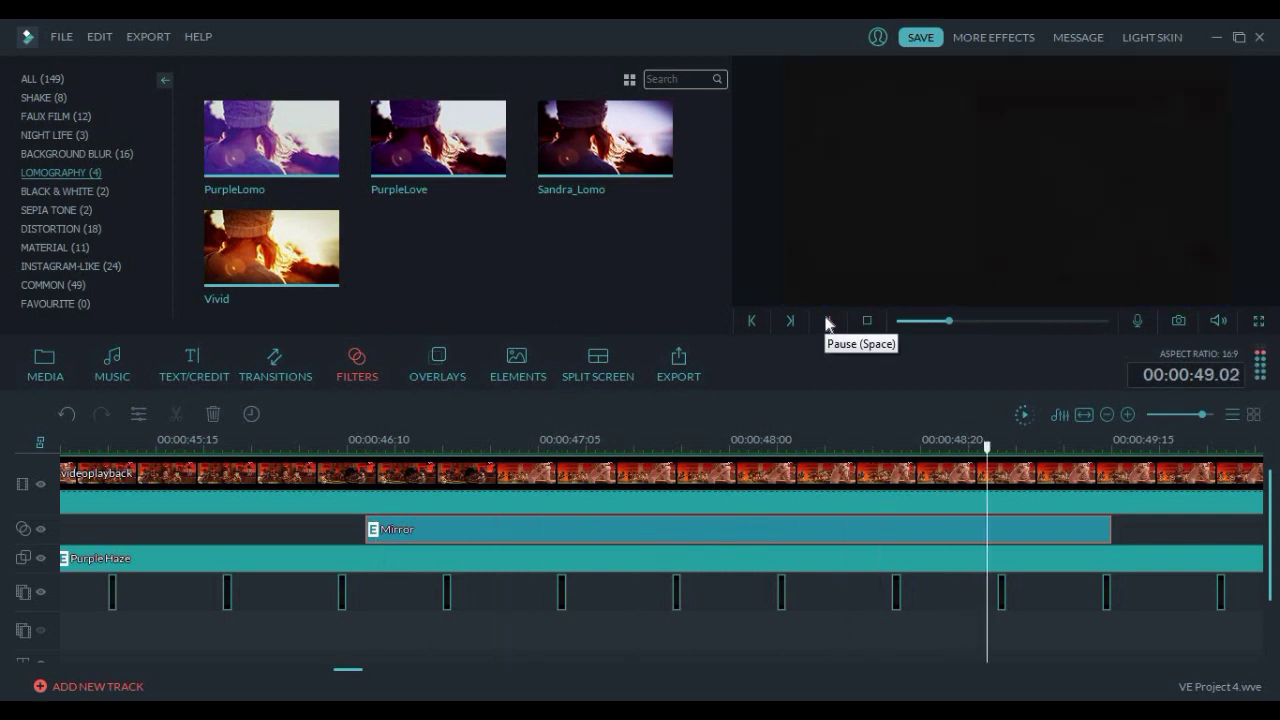
left_click(826, 320)
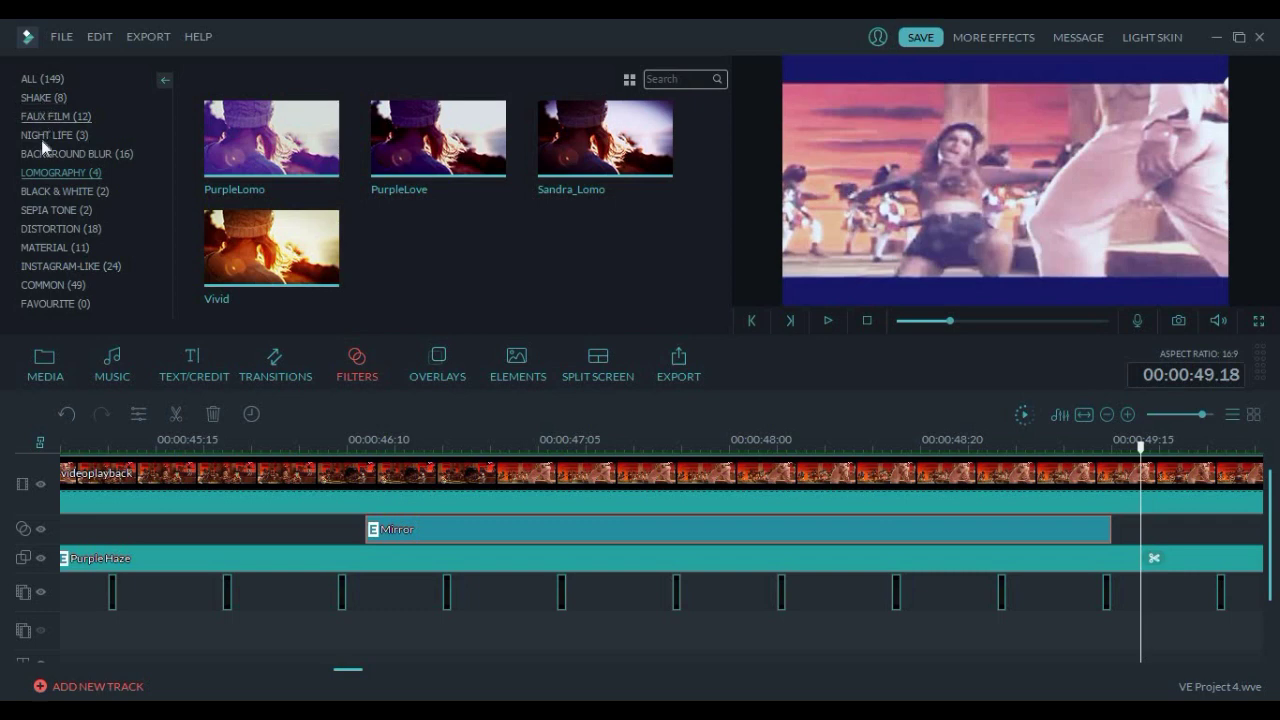
Find the Mirror filter in the Distortion category and preview it
left_click(43, 230)
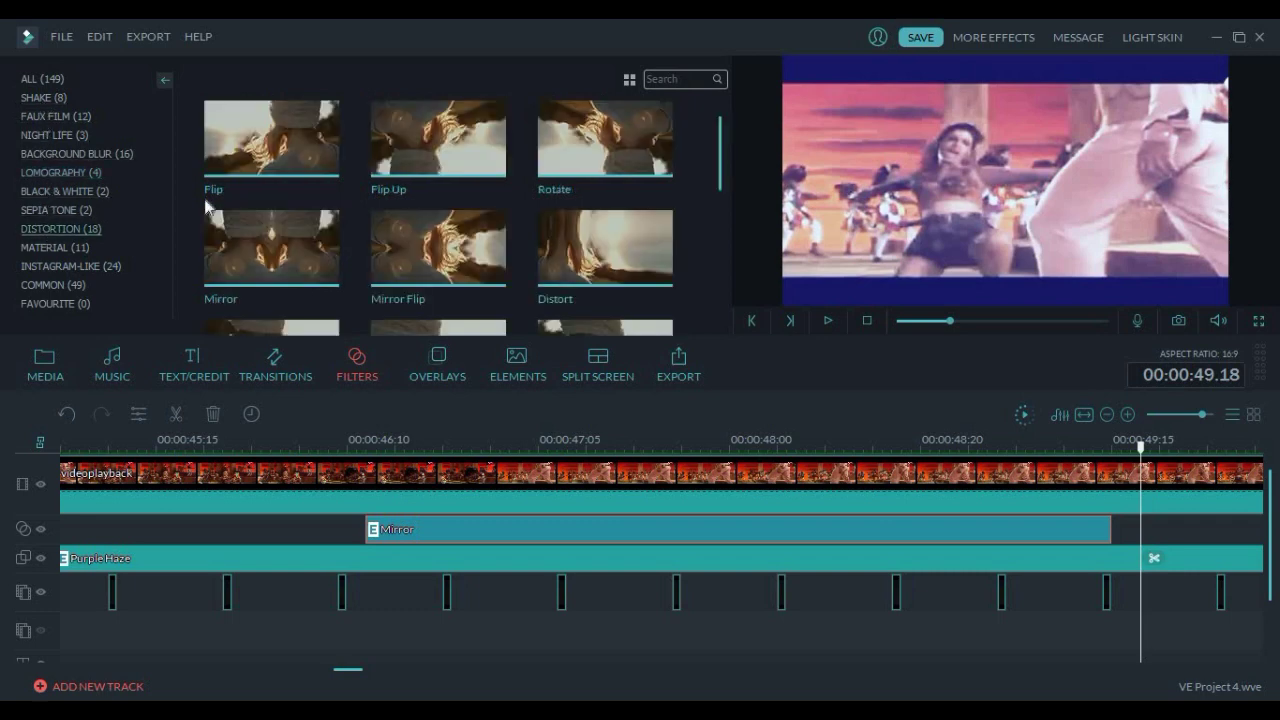
left_click(305, 258)
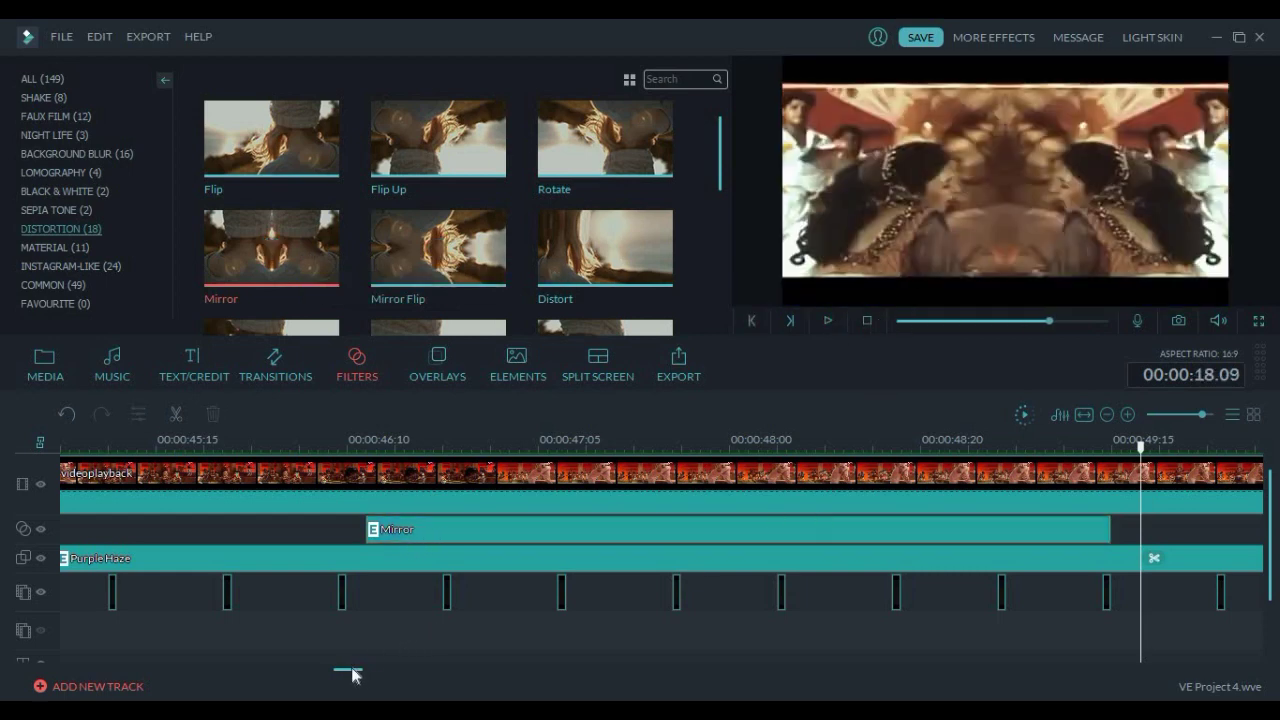
Play the run of short filter clips that follows the end of the Purple Haze overlay
left_click_drag(352, 675, 395, 677)
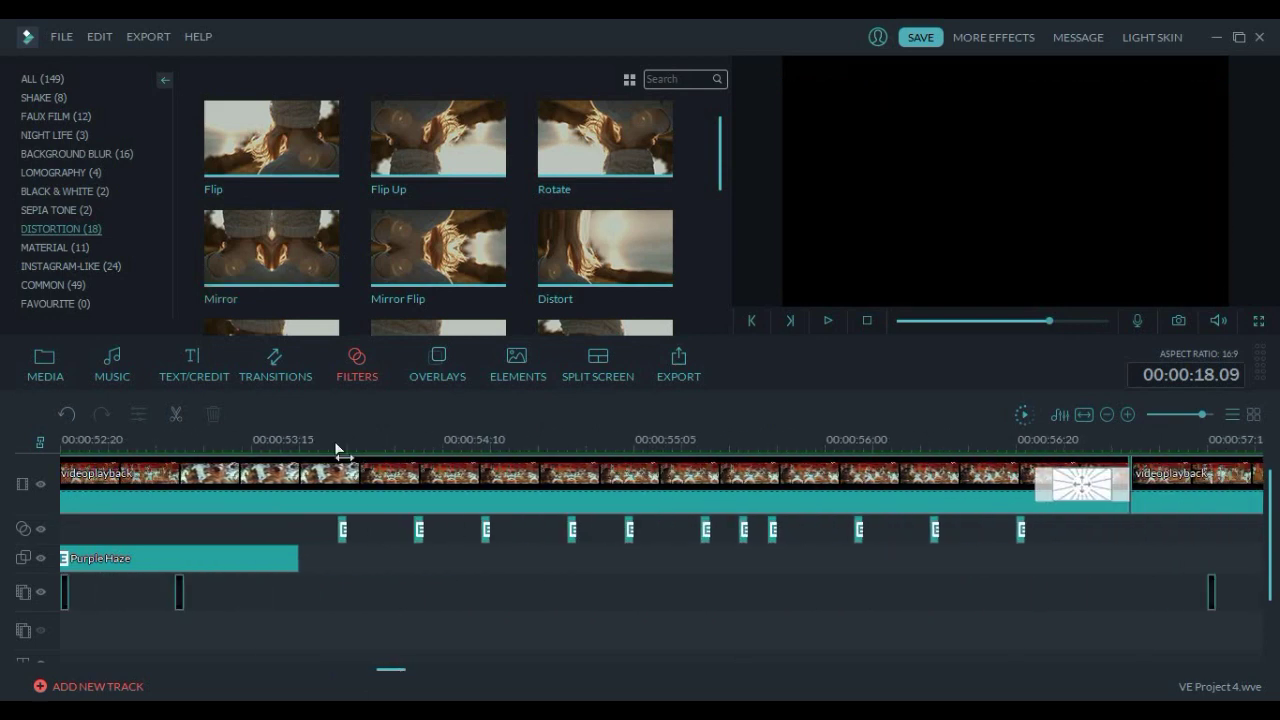
left_click(336, 446)
left_click(828, 321)
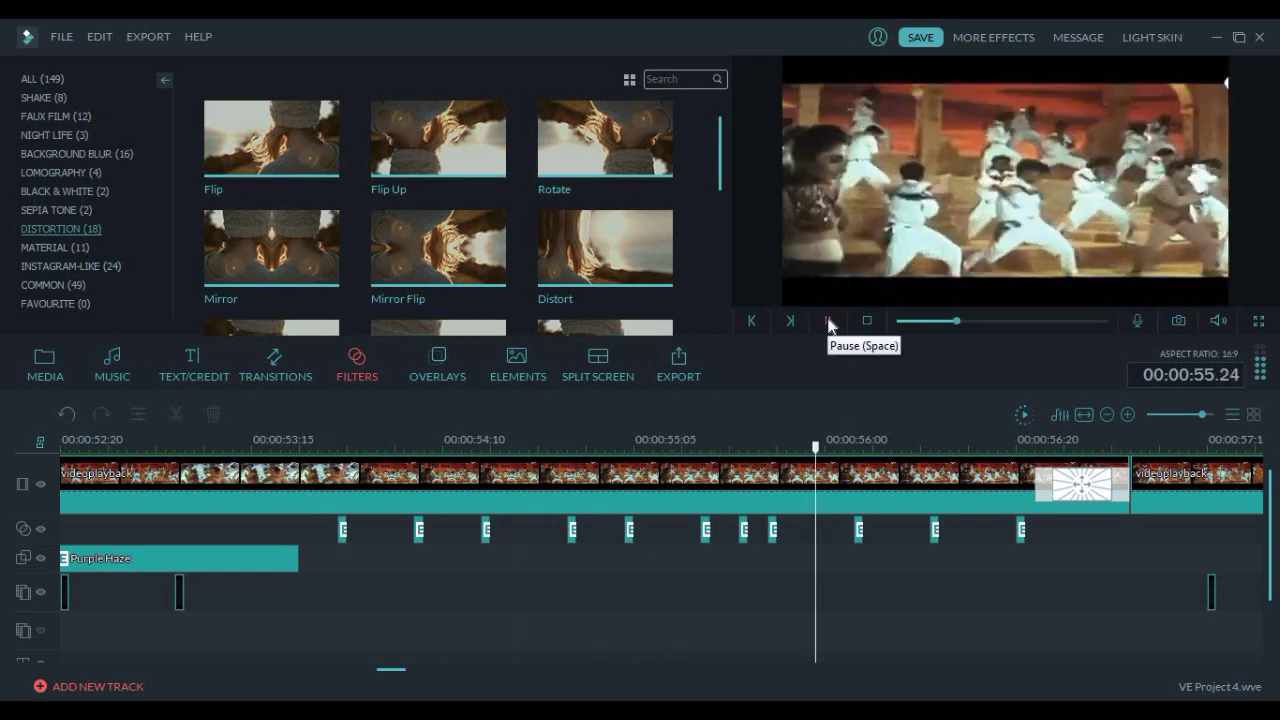
left_click(828, 321)
Inspect the three closely spaced short filter clips from 00:00:55.12, and view the frame after them at 00:00:55.23
left_click(707, 530)
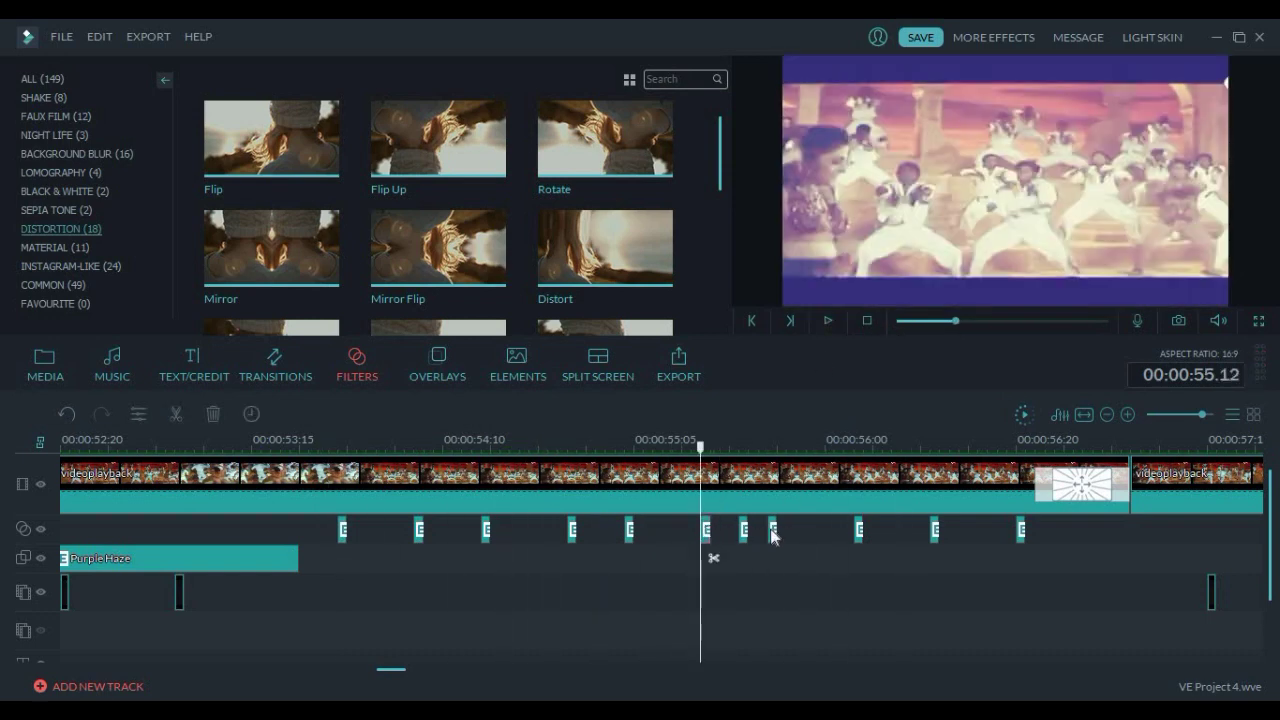
left_click(741, 532)
left_click(770, 532)
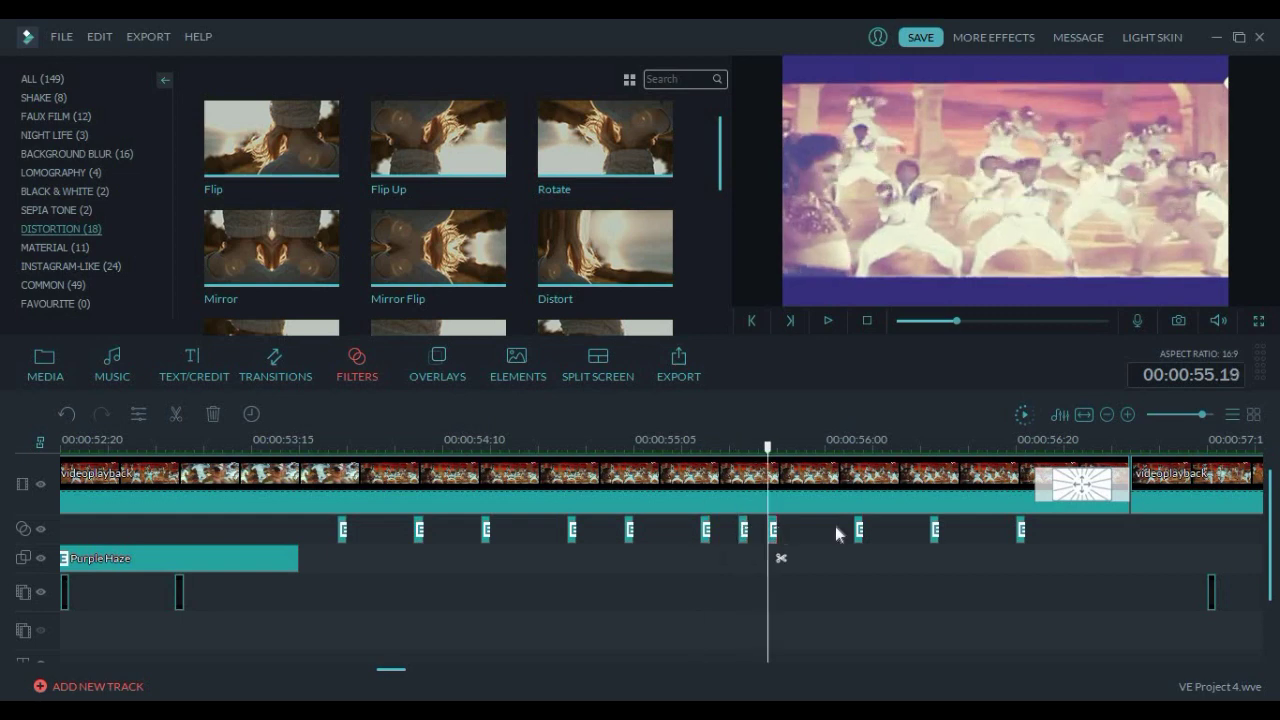
left_click(808, 530)
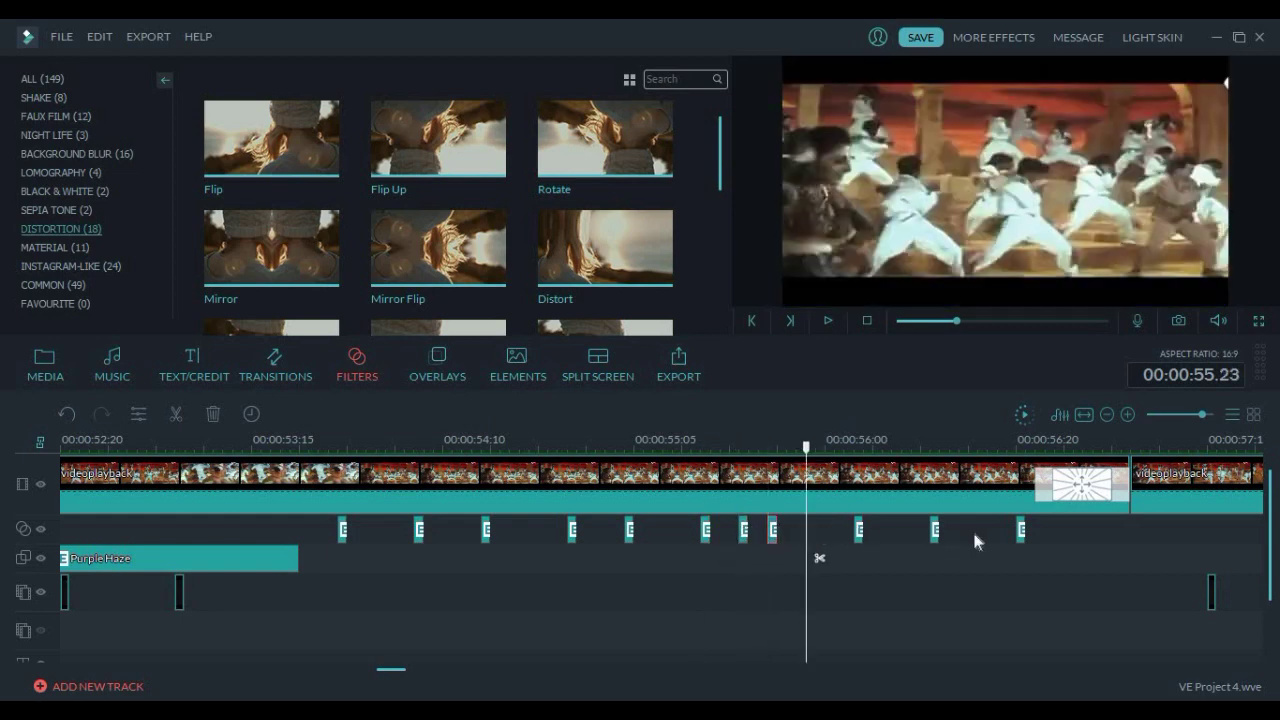
Locate the Goriya promo 2 audio clip beneath the video tracks and select it
left_click_drag(1272, 500, 1273, 541)
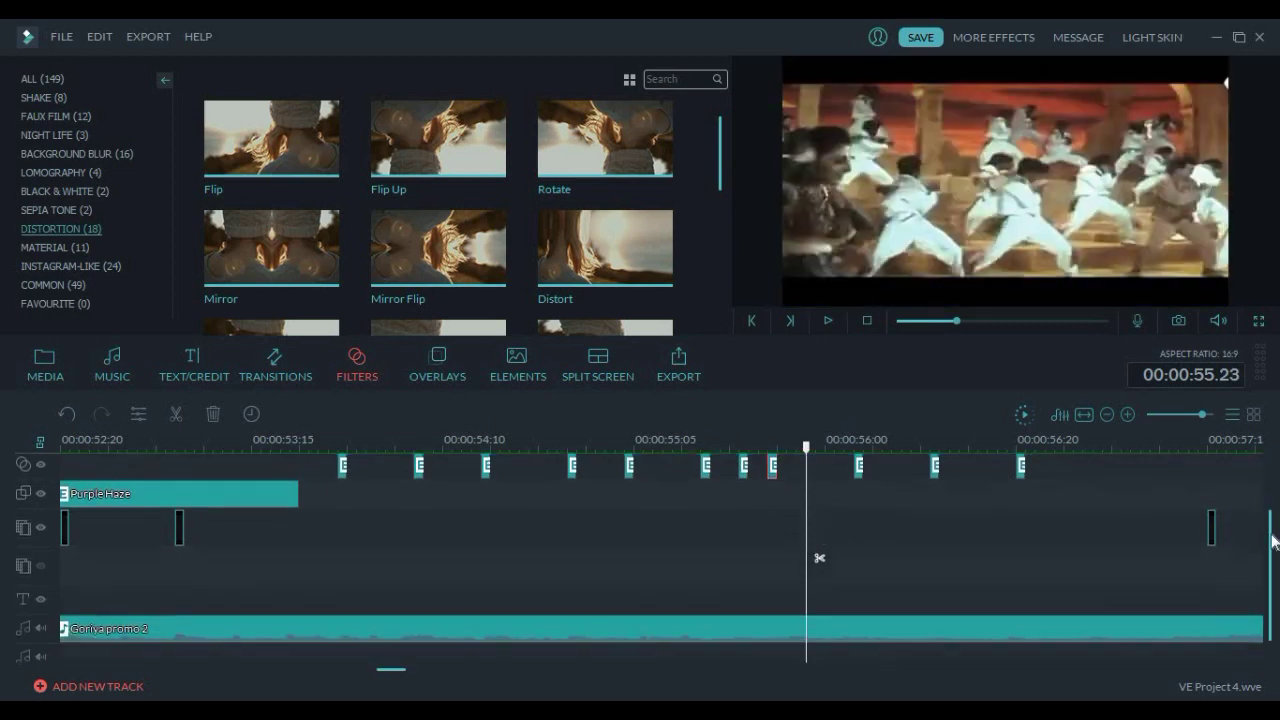
left_click(692, 638)
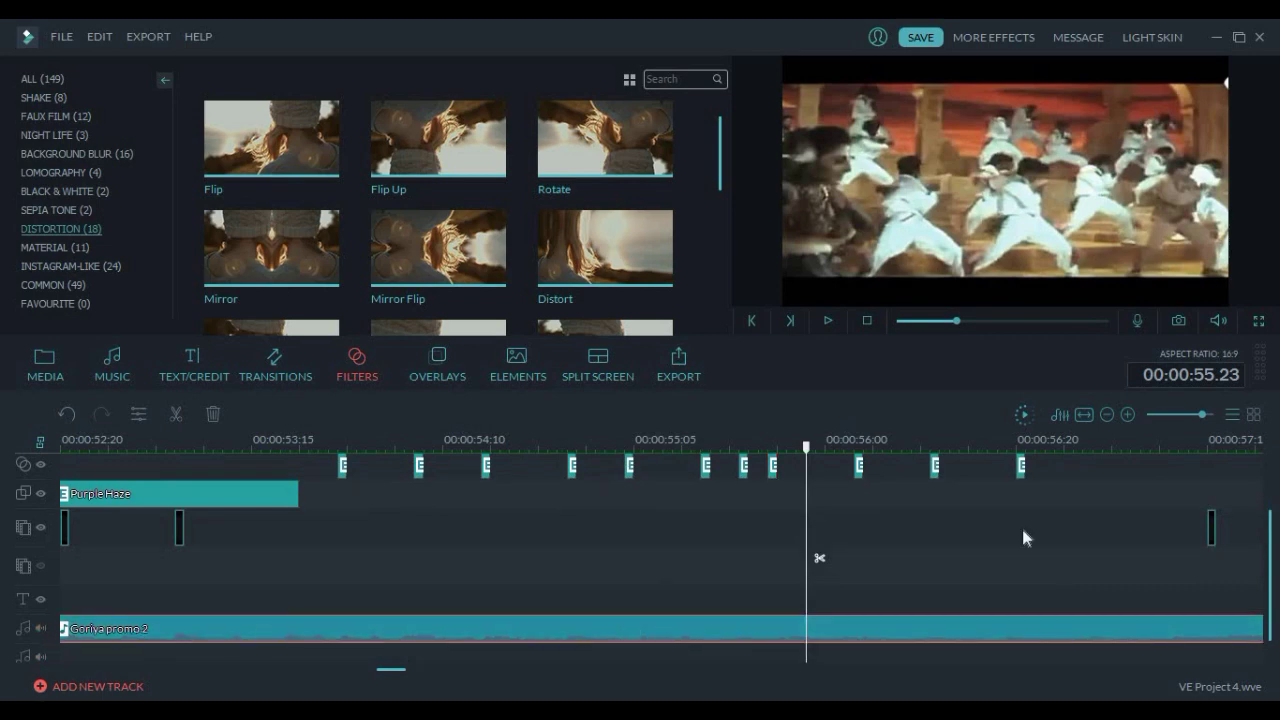
scroll(1270, 563, "up", 1)
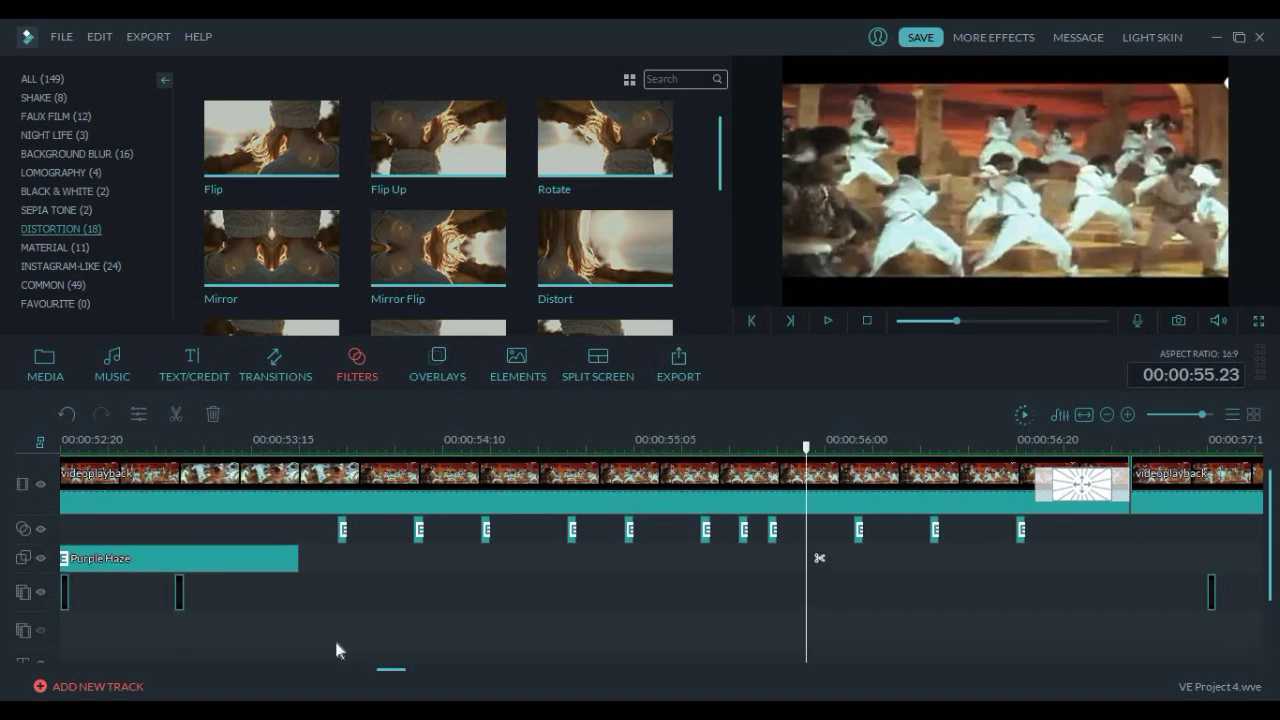
Play the timeline from the clip boundary at 00:00:57.07 through the short picture-in-picture clips
left_click_drag(385, 675, 409, 675)
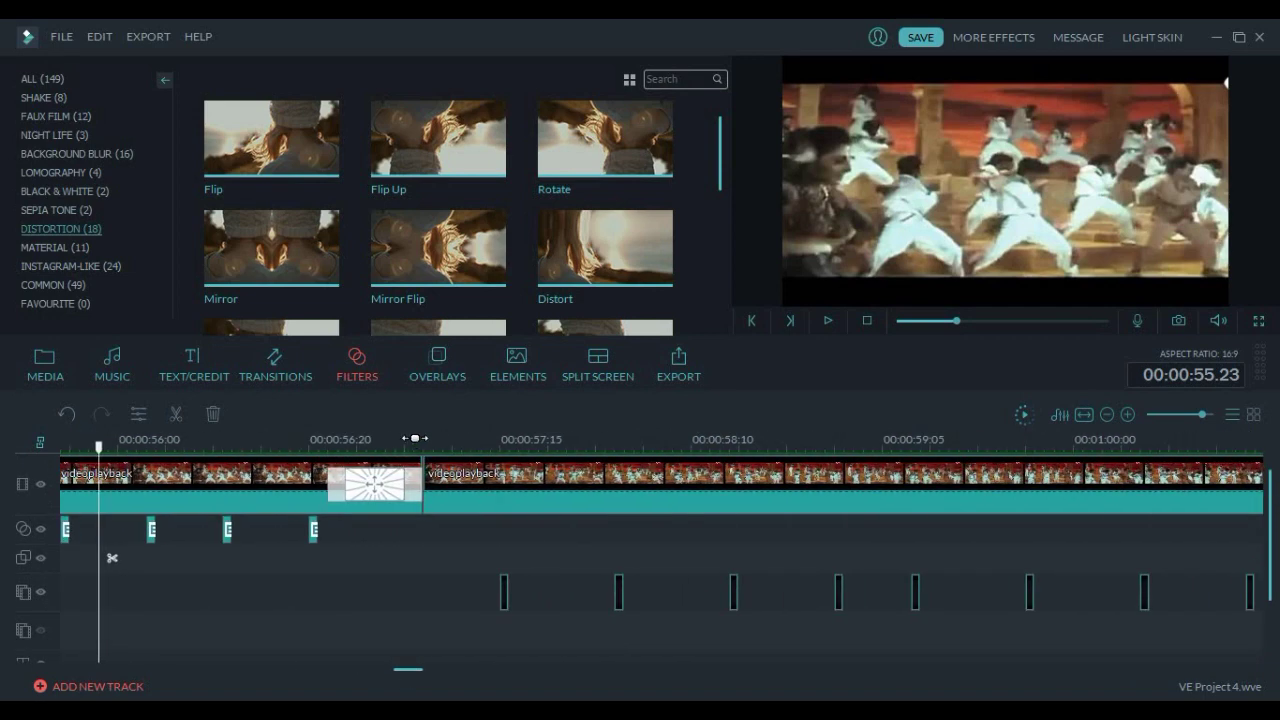
left_click(424, 452)
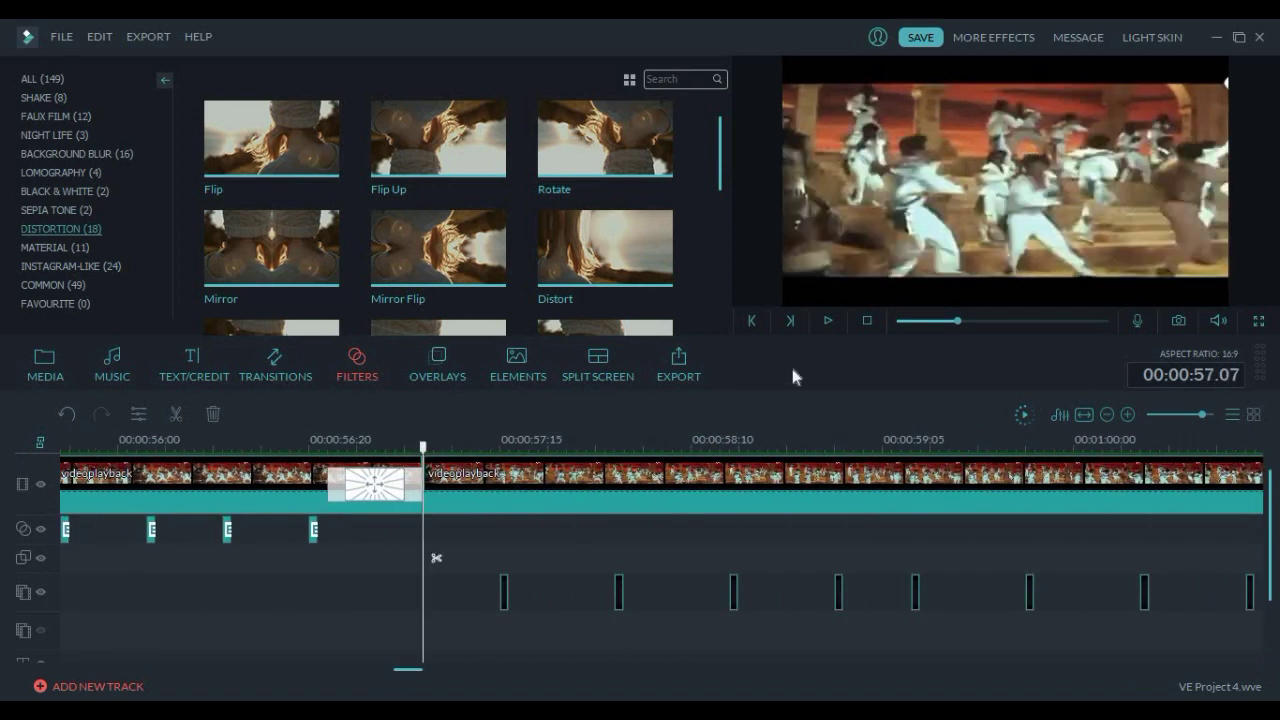
left_click(829, 320)
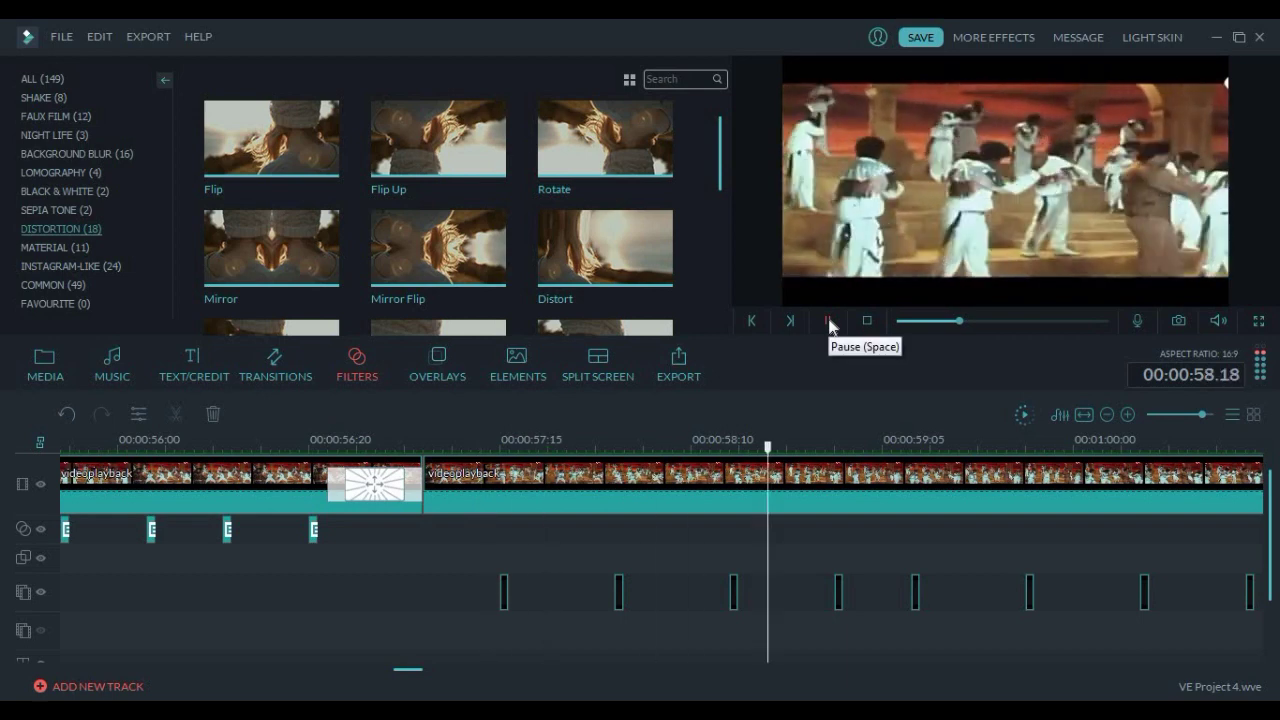
left_click(829, 320)
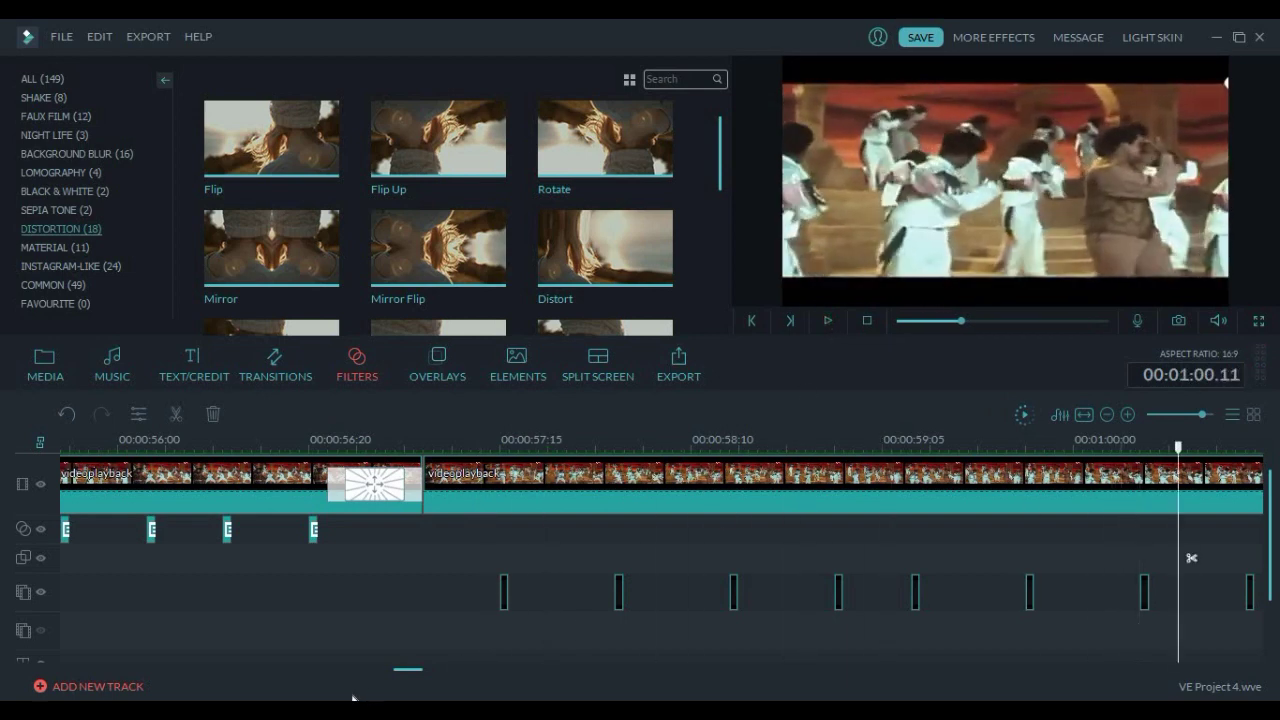
Play the section with the Willow filter and Light Leak 6 overlay from 00:01:01.03
left_click_drag(424, 672, 440, 597)
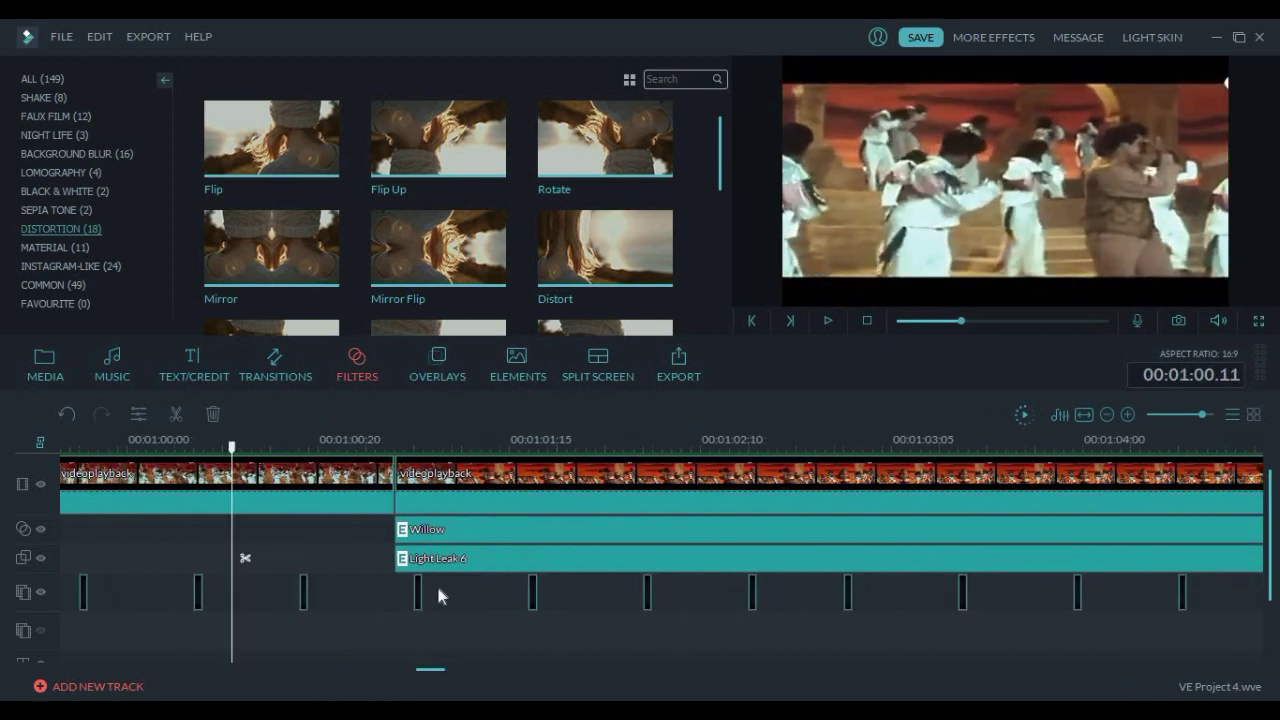
left_click(397, 450)
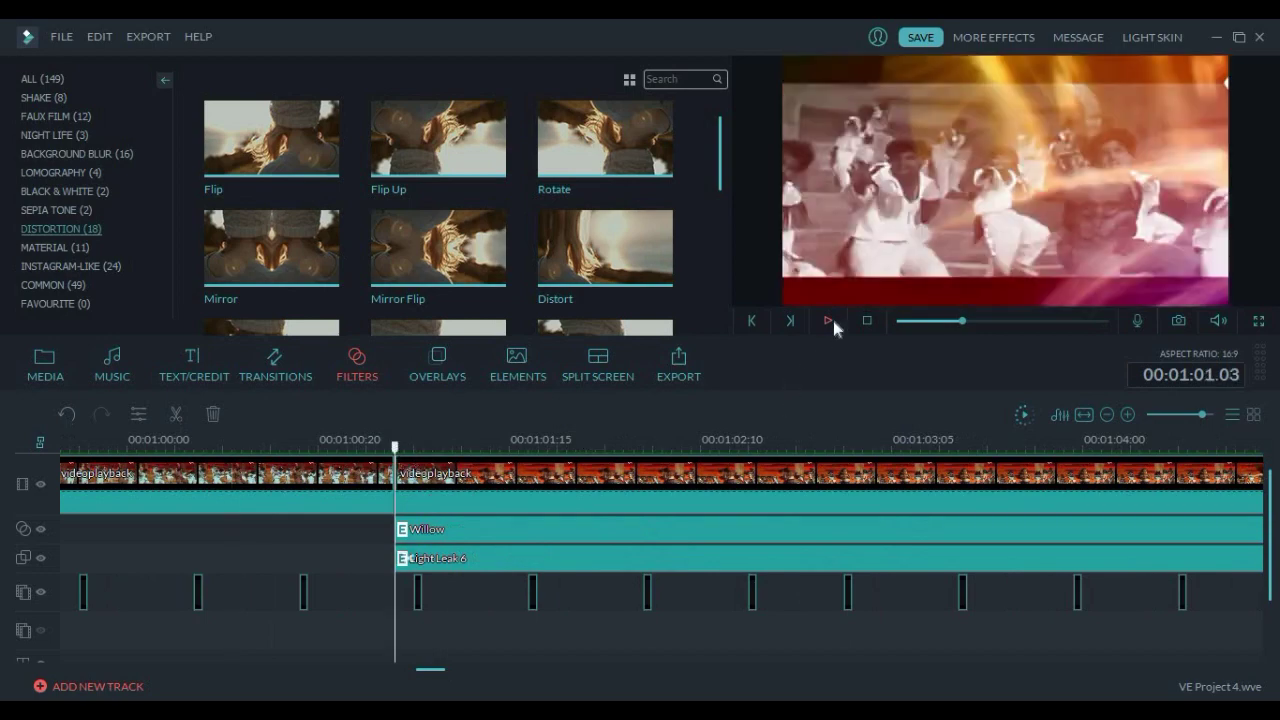
left_click(833, 321)
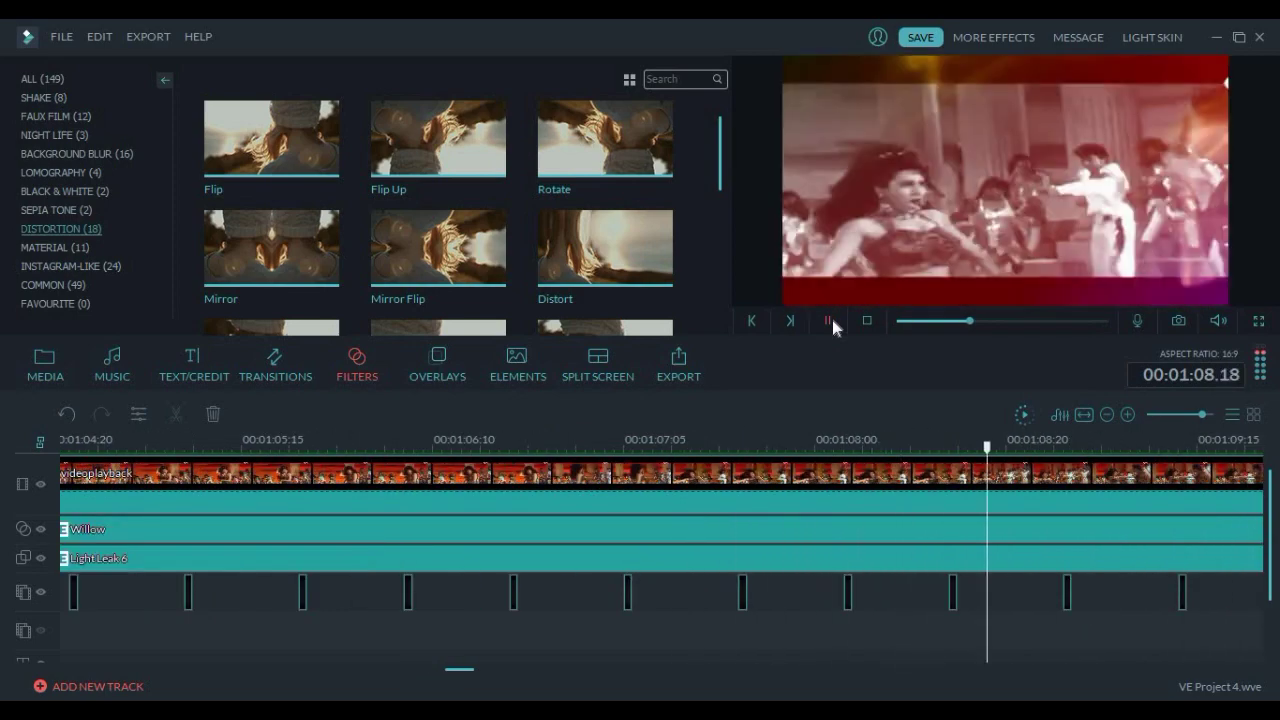
left_click(830, 320)
Play the repeated visualizer clips on the video track from 00:01:36.08
left_click_drag(457, 678, 623, 669)
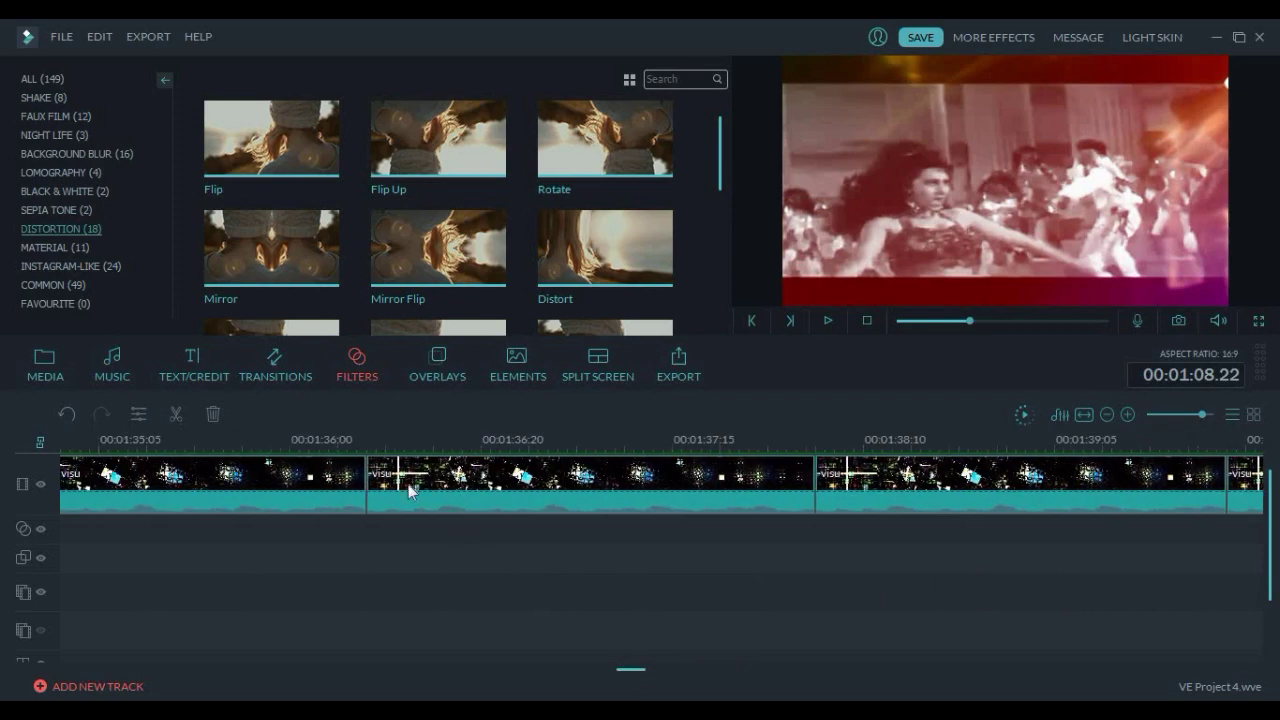
left_click(367, 447)
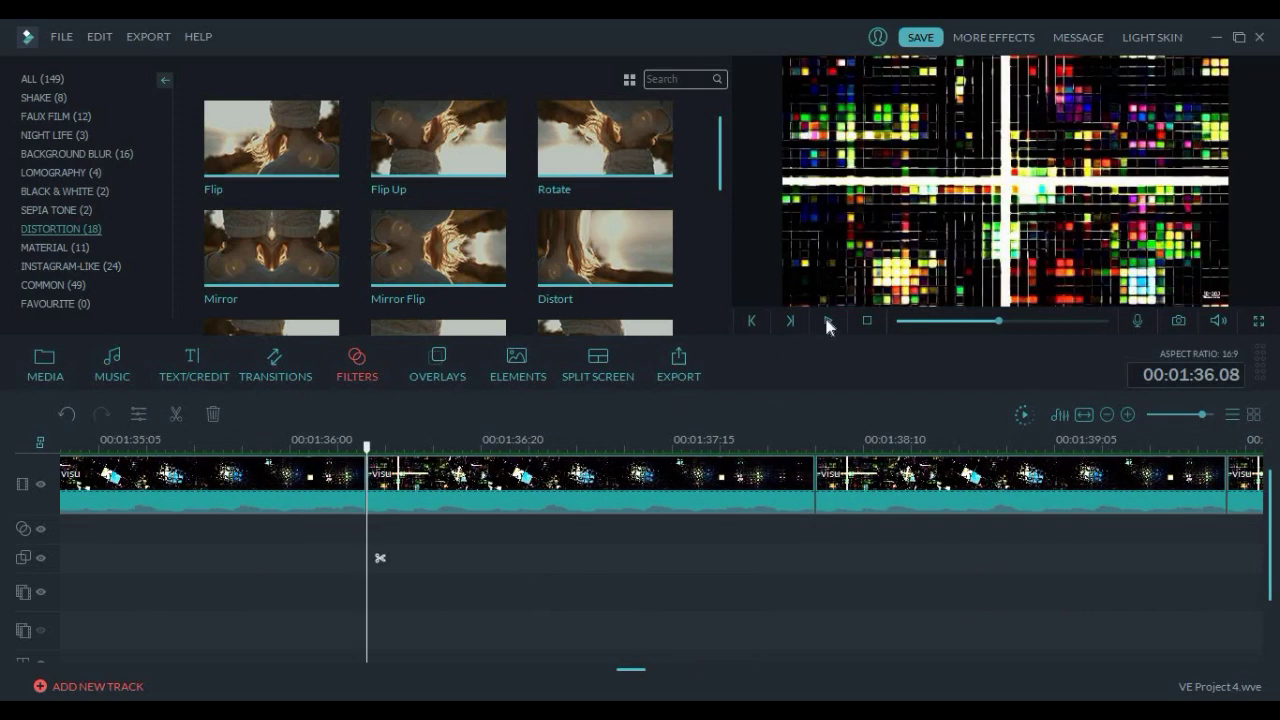
left_click(826, 320)
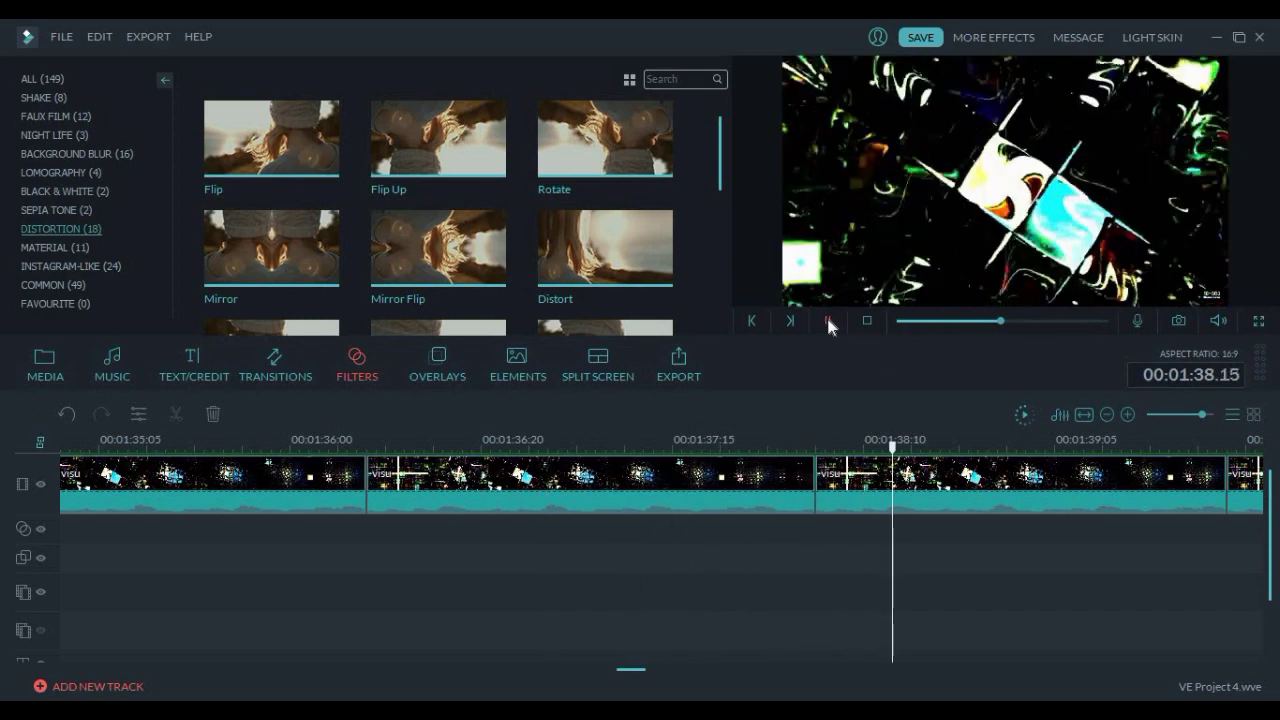
Preview the source visu clip from the media library, skipping ahead to play it from 00:03:31.11
left_click(683, 476)
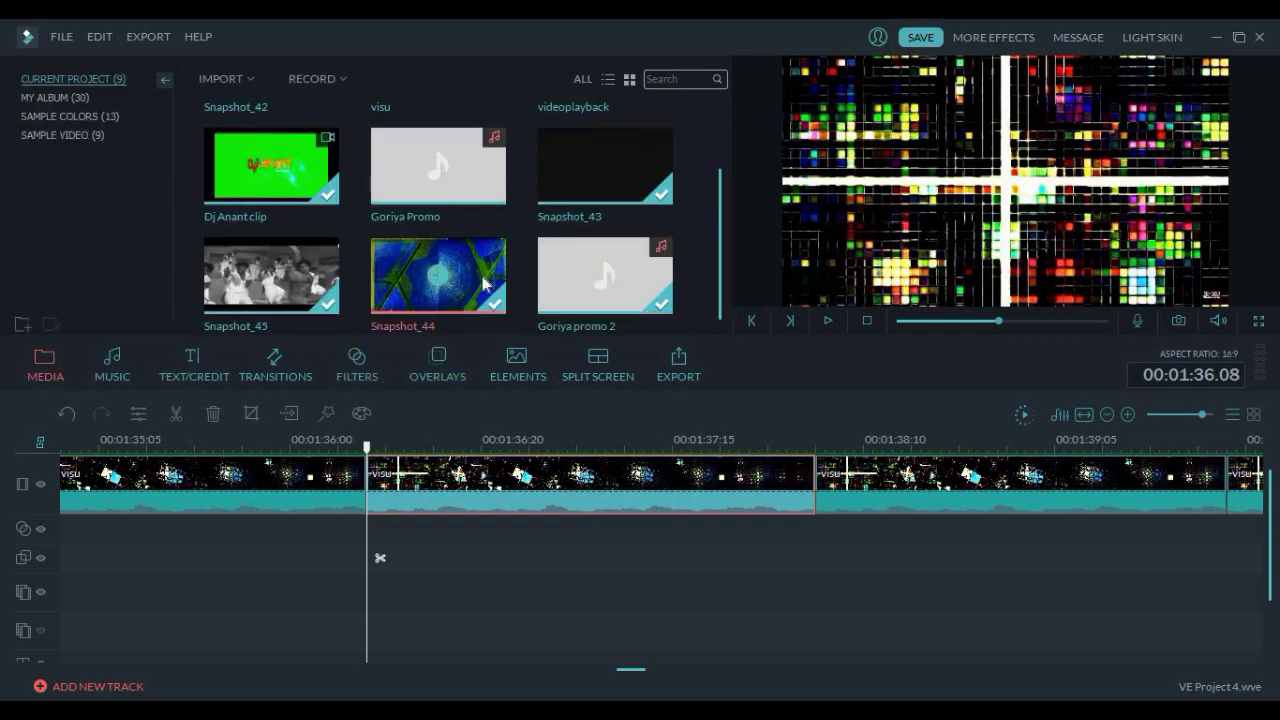
scroll(722, 175, "up", 2)
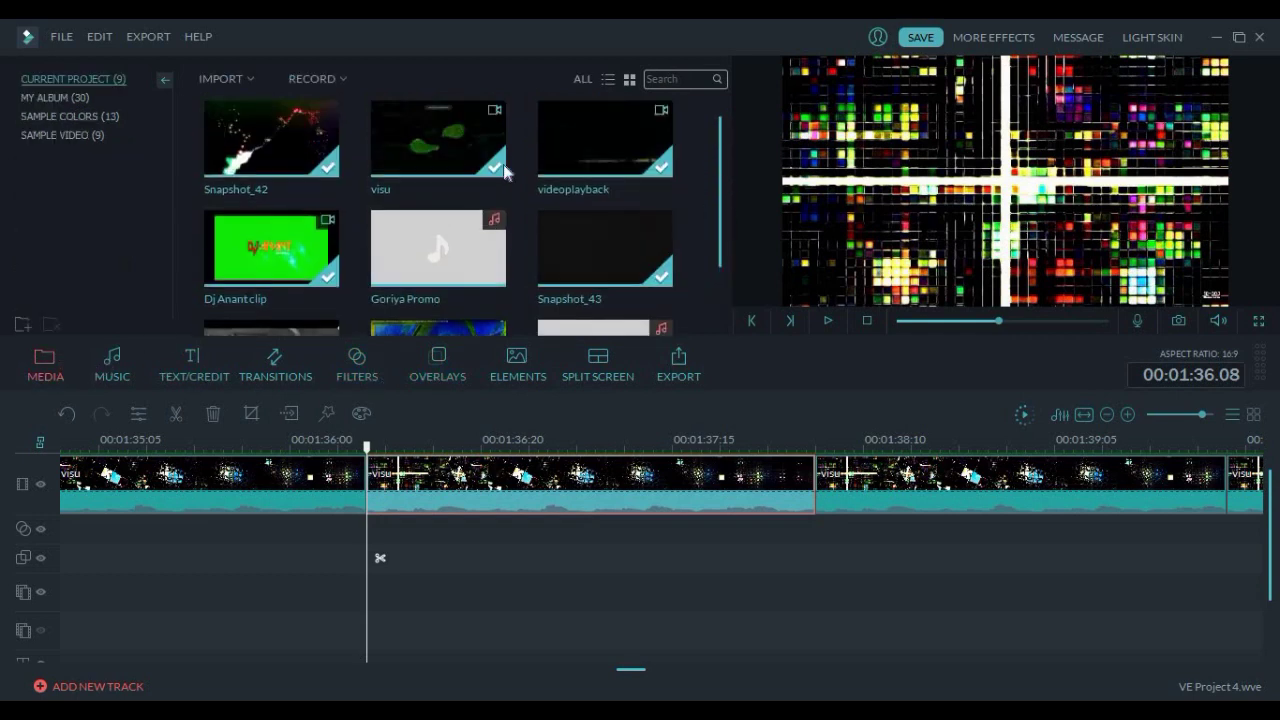
mouse_move(490, 163)
left_click(753, 320)
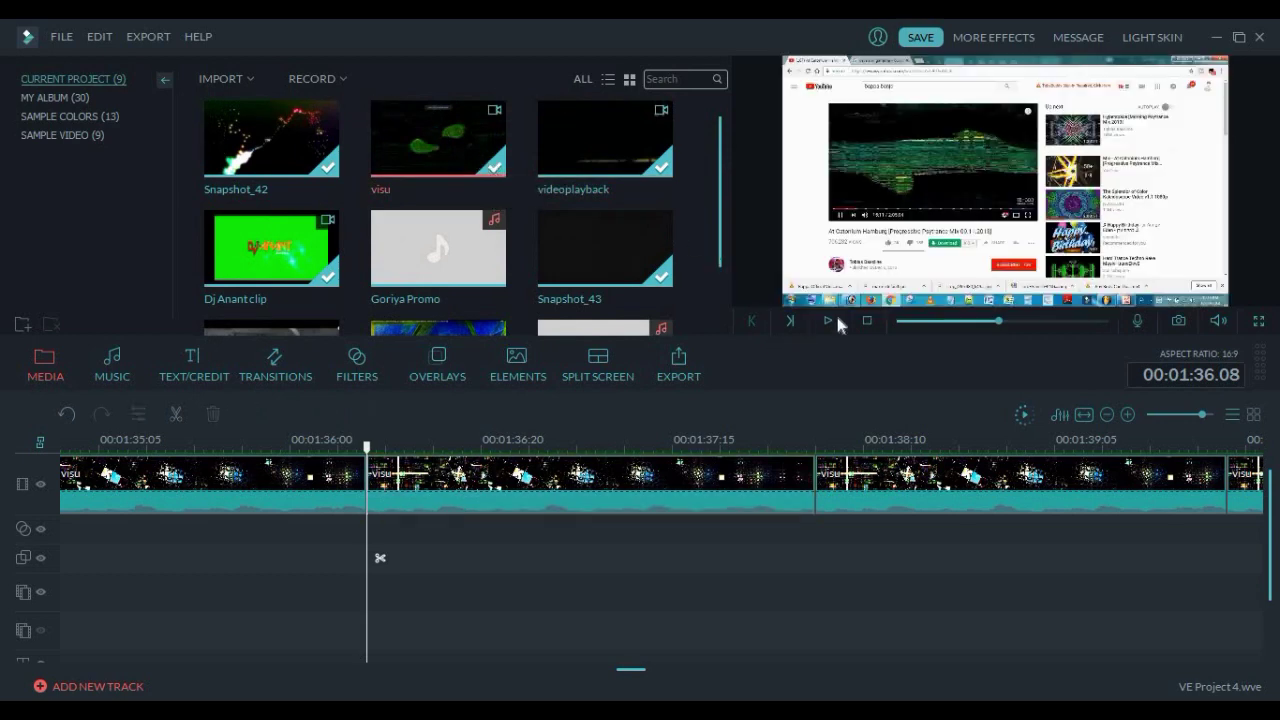
left_click(830, 321)
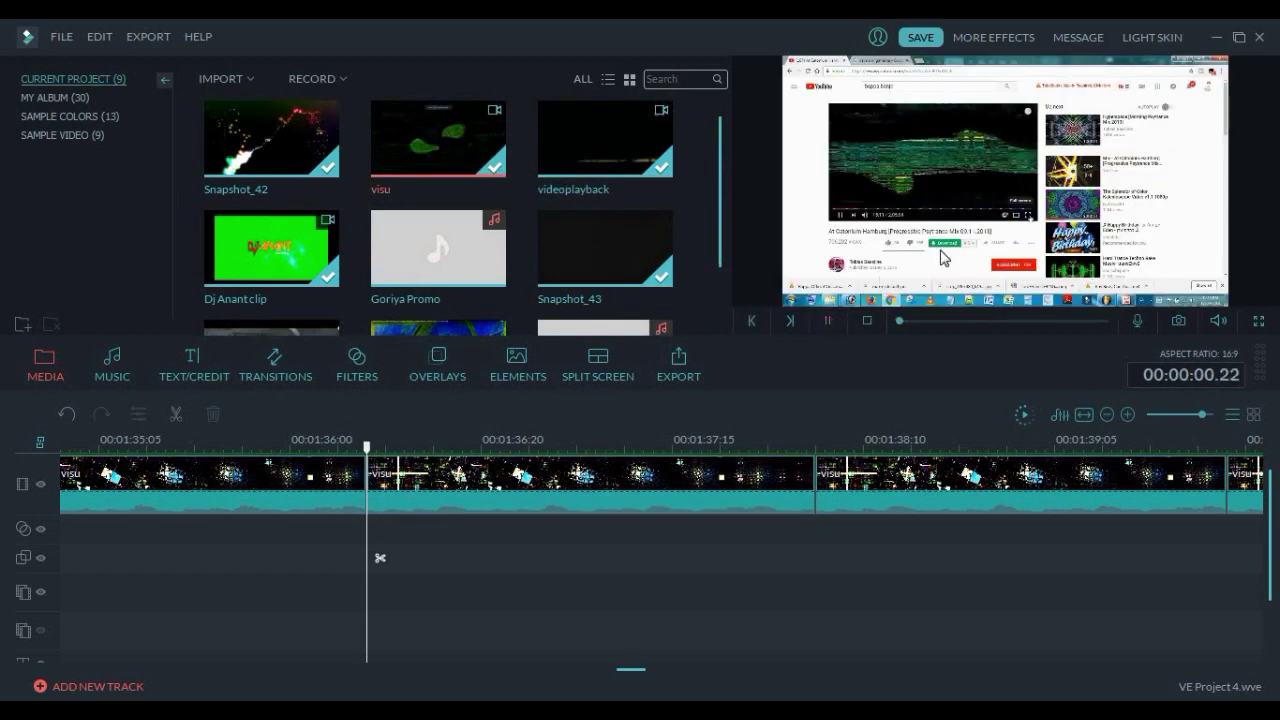
left_click(963, 321)
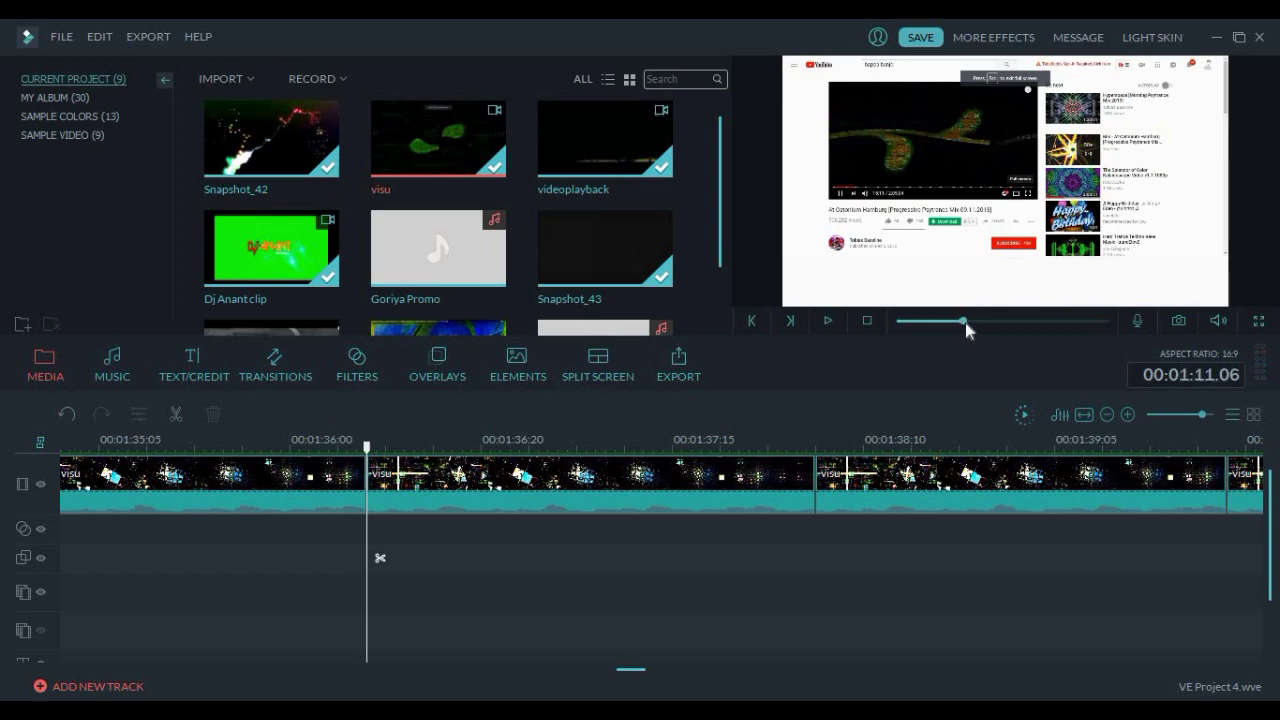
left_click_drag(978, 314, 1090, 321)
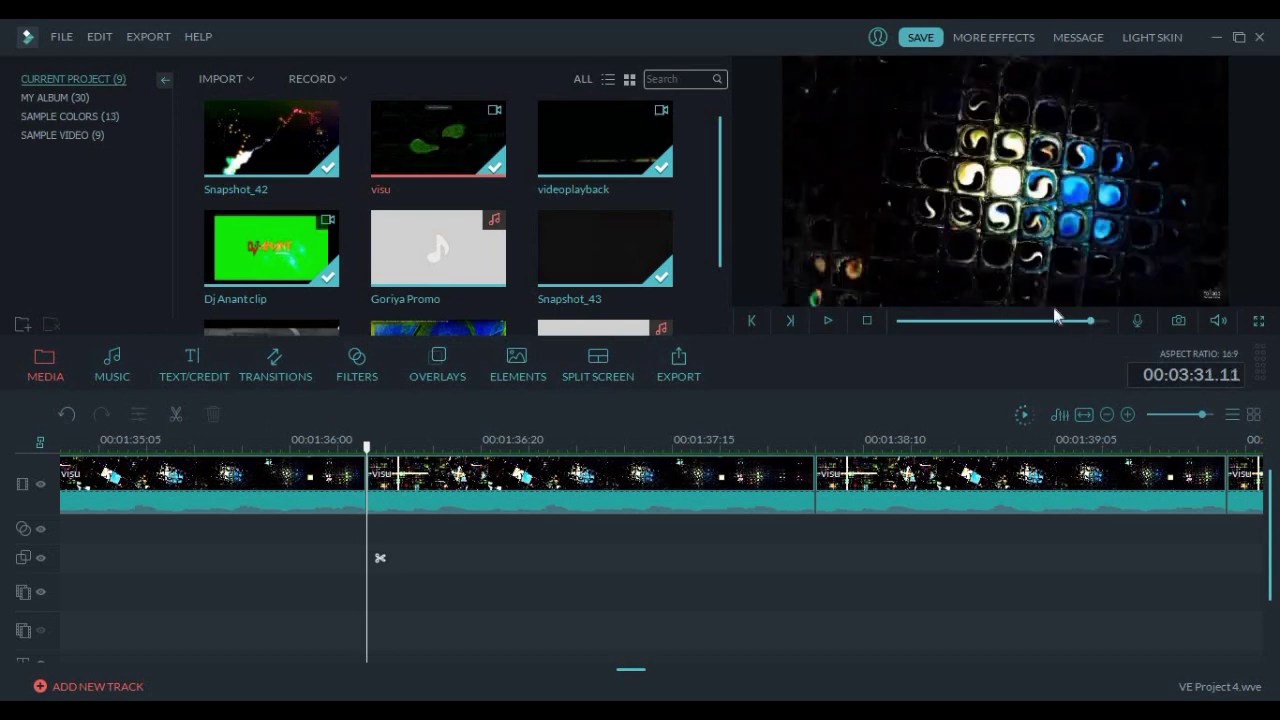
key("space")
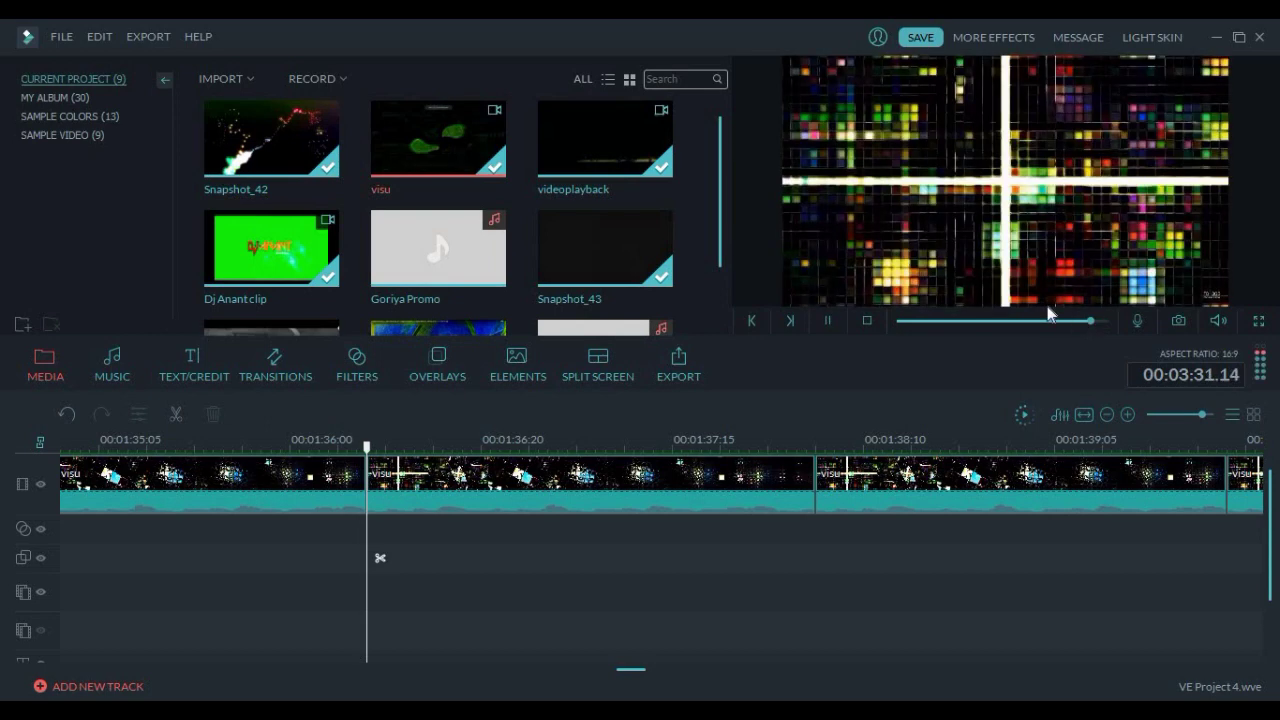
left_click(828, 320)
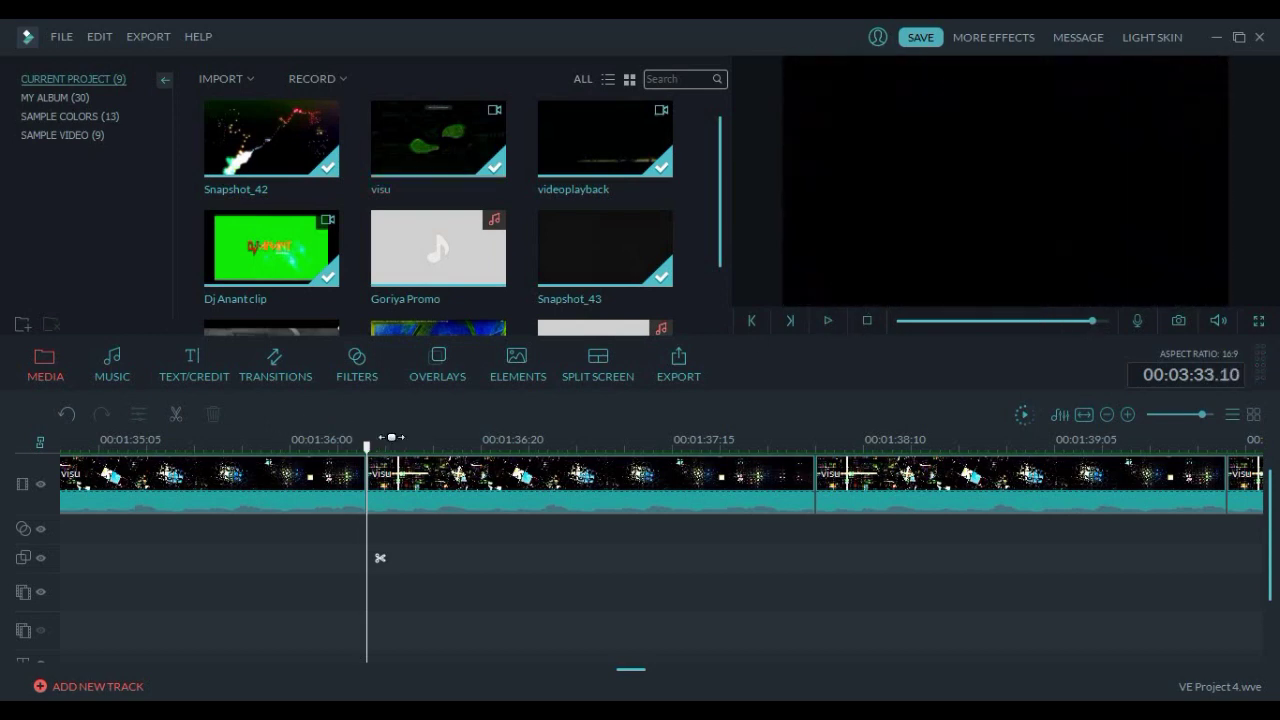
Replay the repeated visu clips from 00:01:36.08, and play the colourful visu section that starts at 00:02:48
left_click(826, 320)
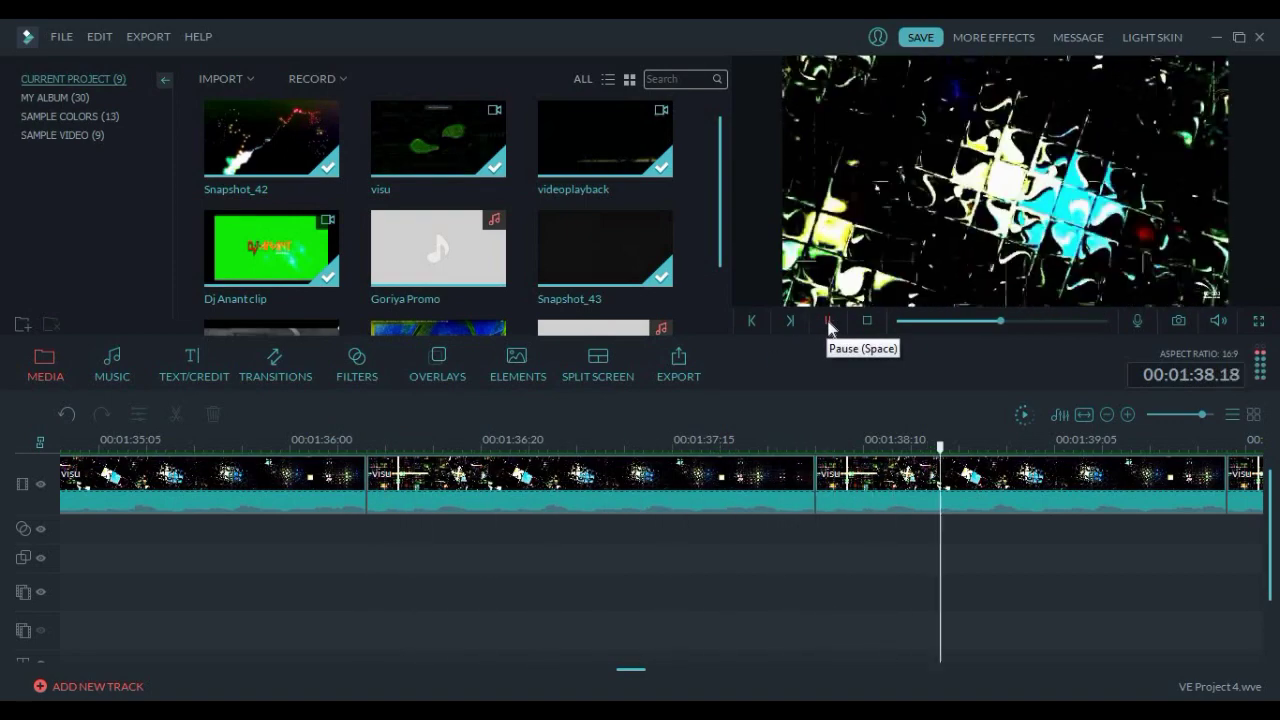
left_click(828, 322)
left_click_drag(628, 670, 1049, 680)
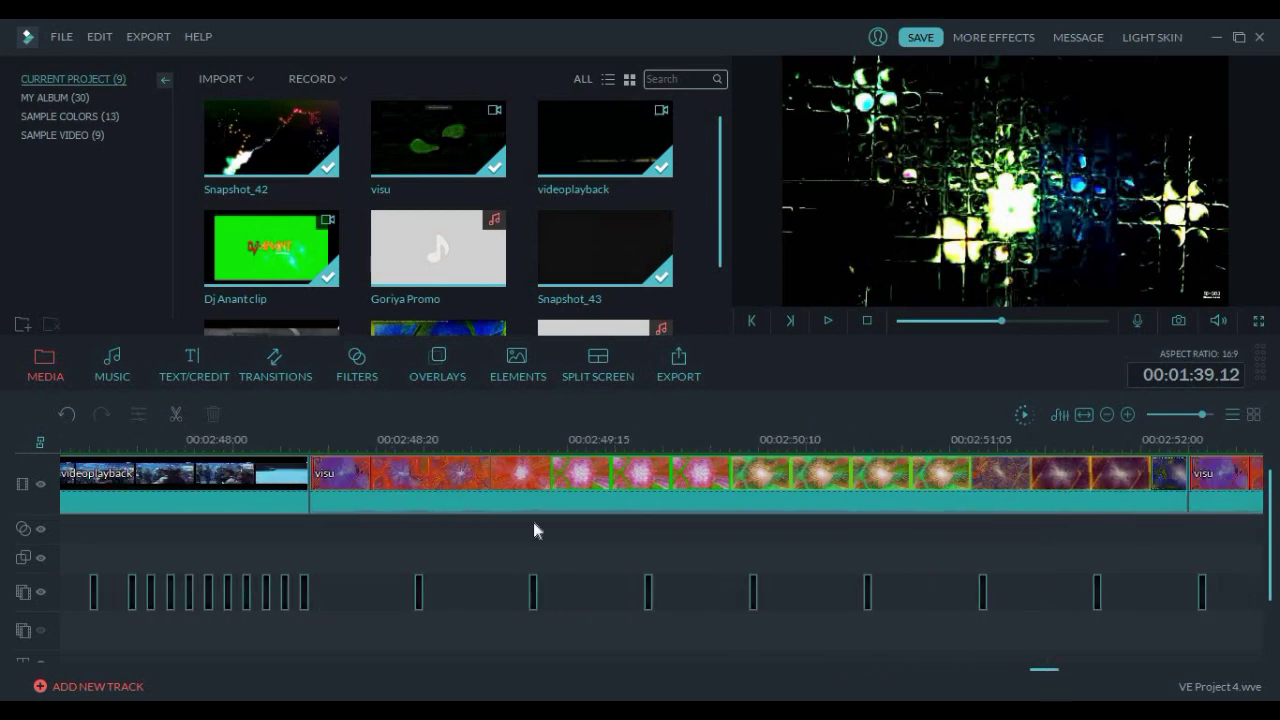
left_click(319, 441)
left_click(828, 319)
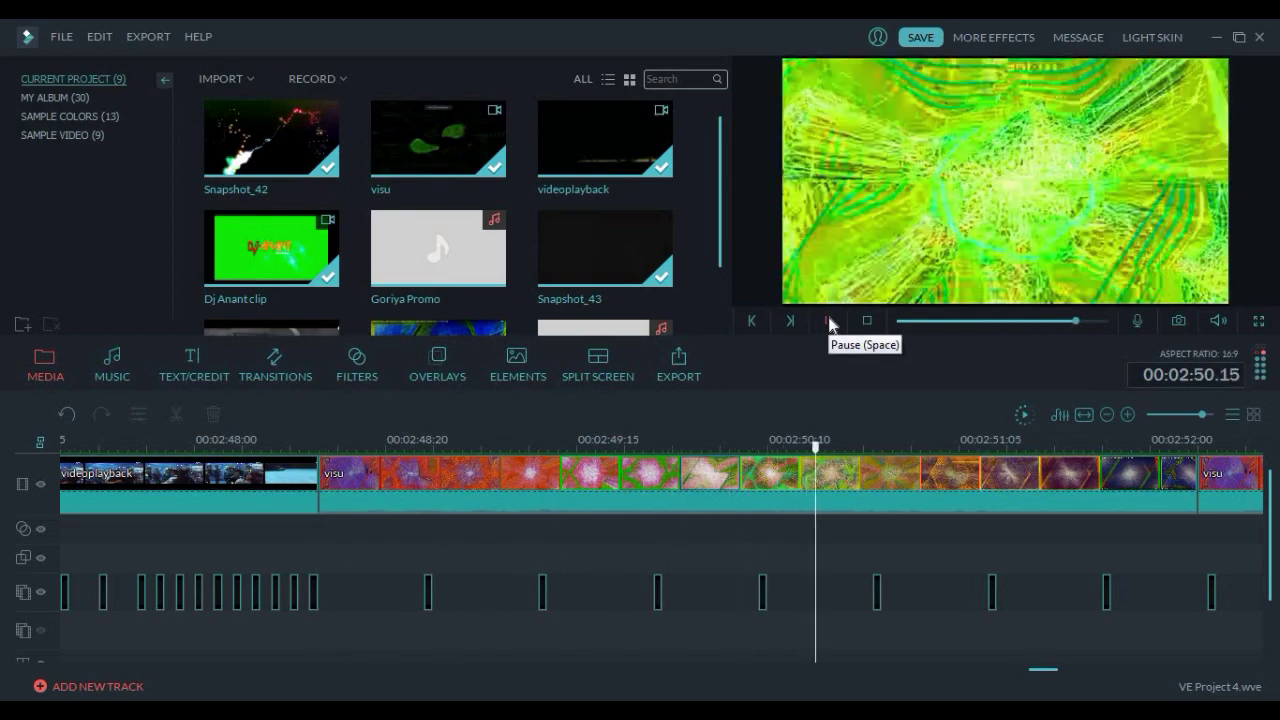
left_click(828, 320)
Preview the source visu clip from the media library, playing it from 00:01:40.05
left_click(531, 478)
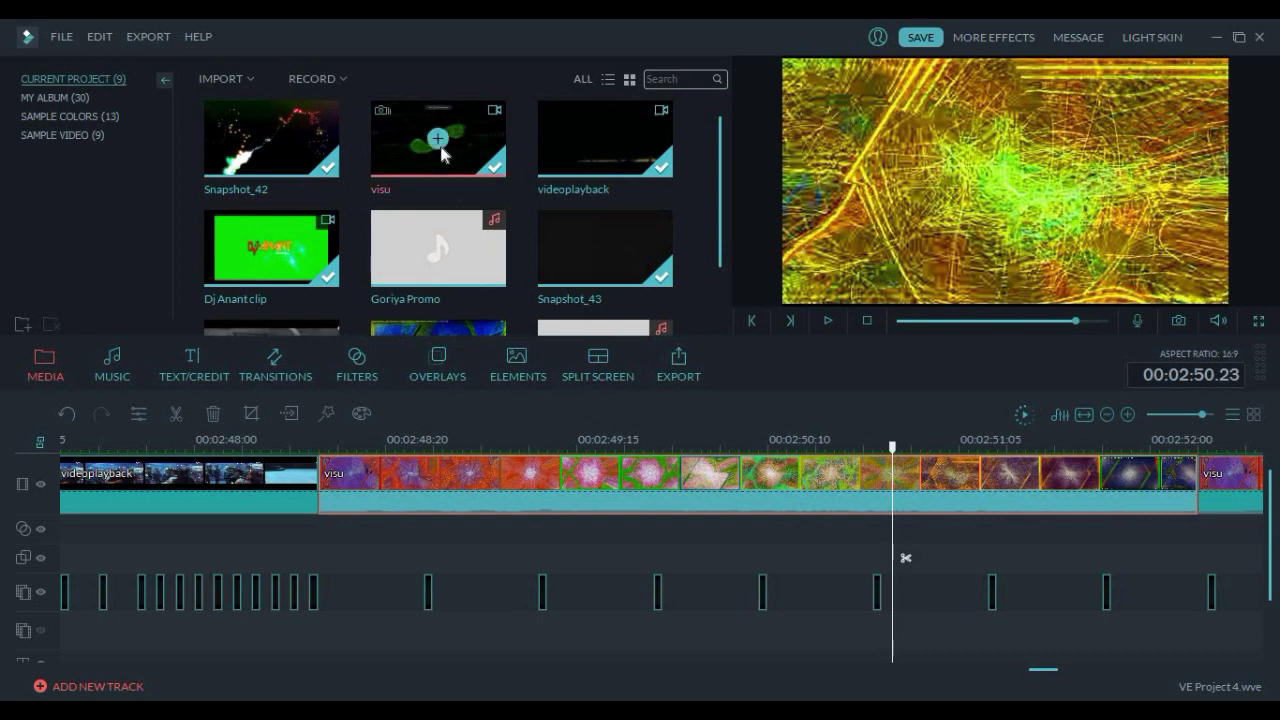
left_click(622, 219)
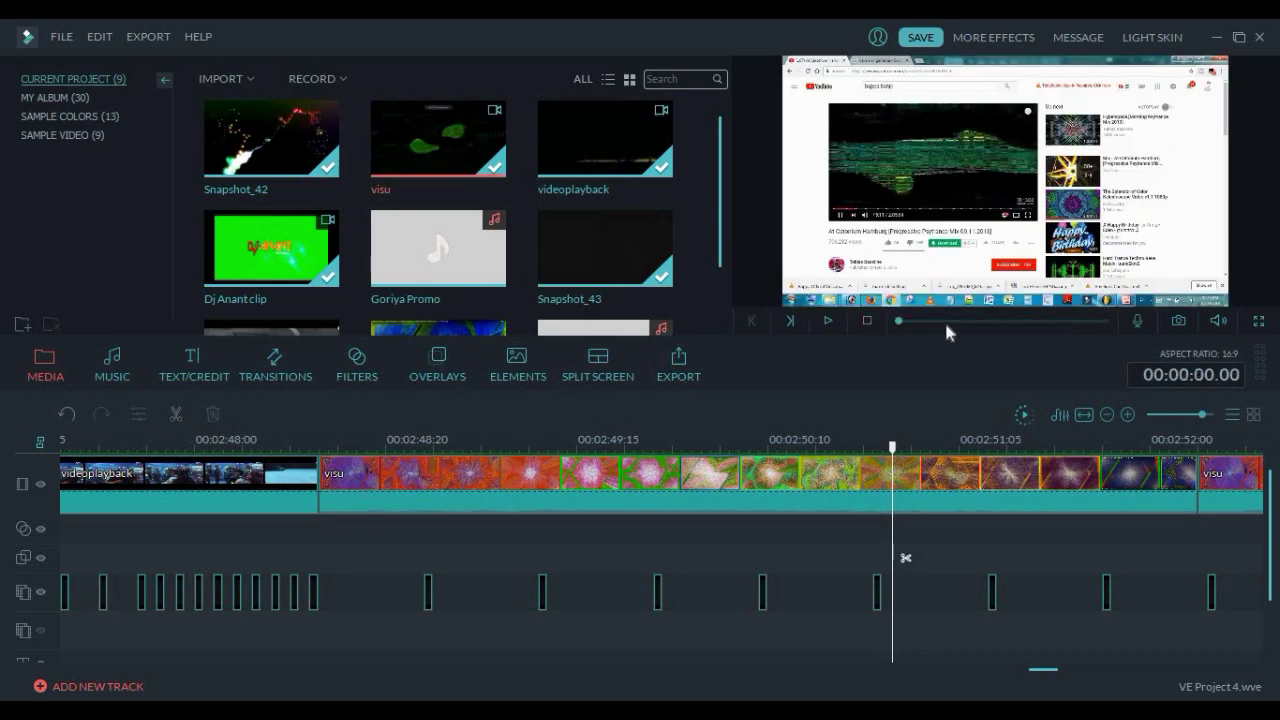
left_click_drag(900, 320, 990, 320)
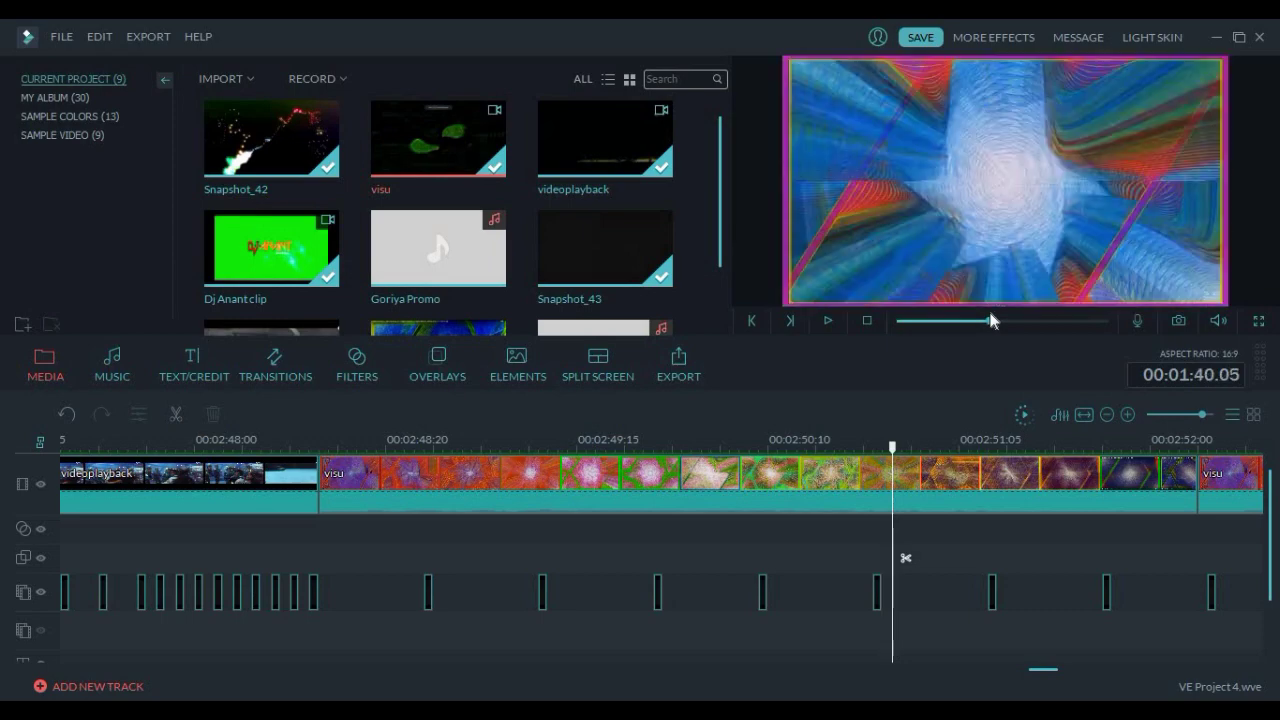
left_click(828, 321)
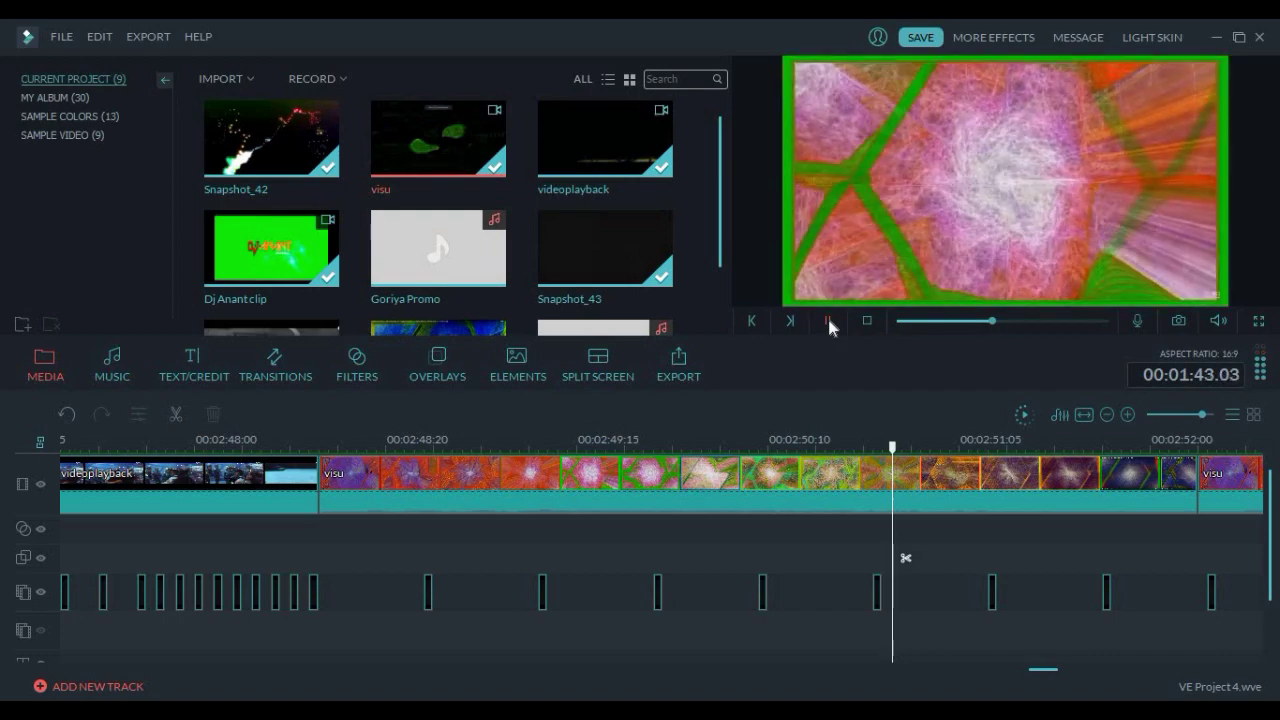
left_click(828, 321)
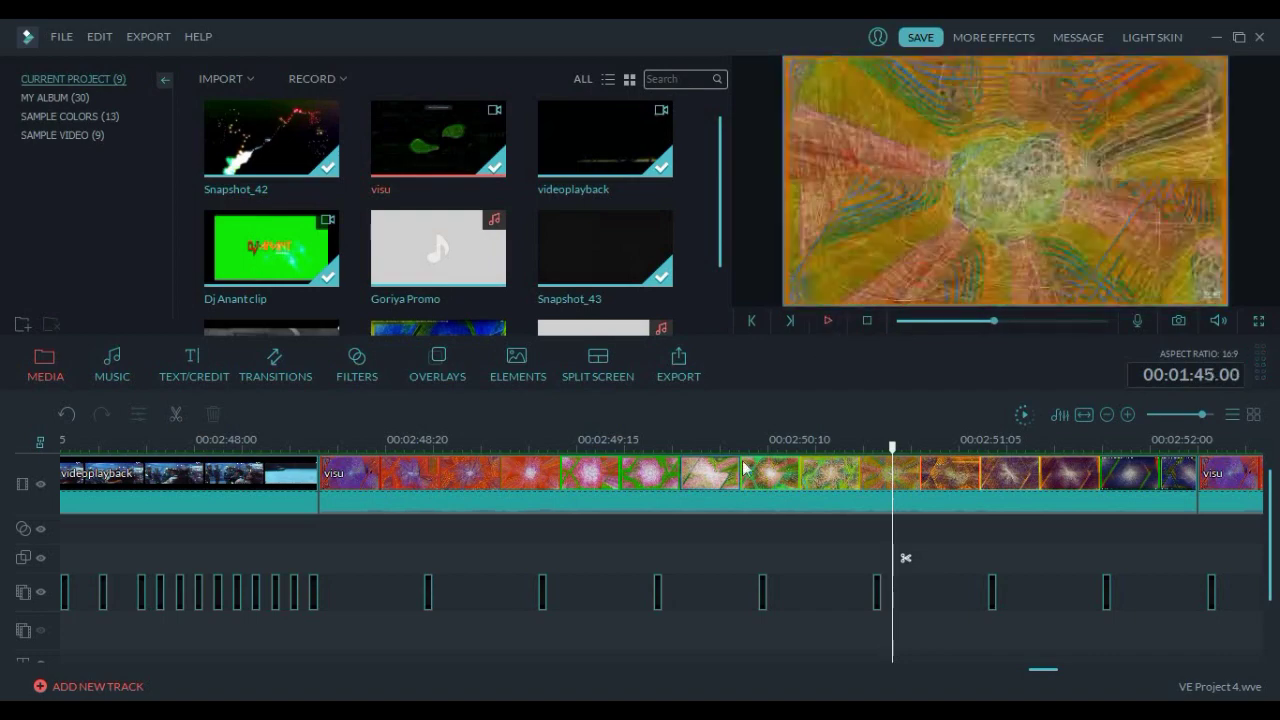
Play the timeline's repeated colourful visu clips from the clip boundary at 00:02:48.13
left_click(322, 448)
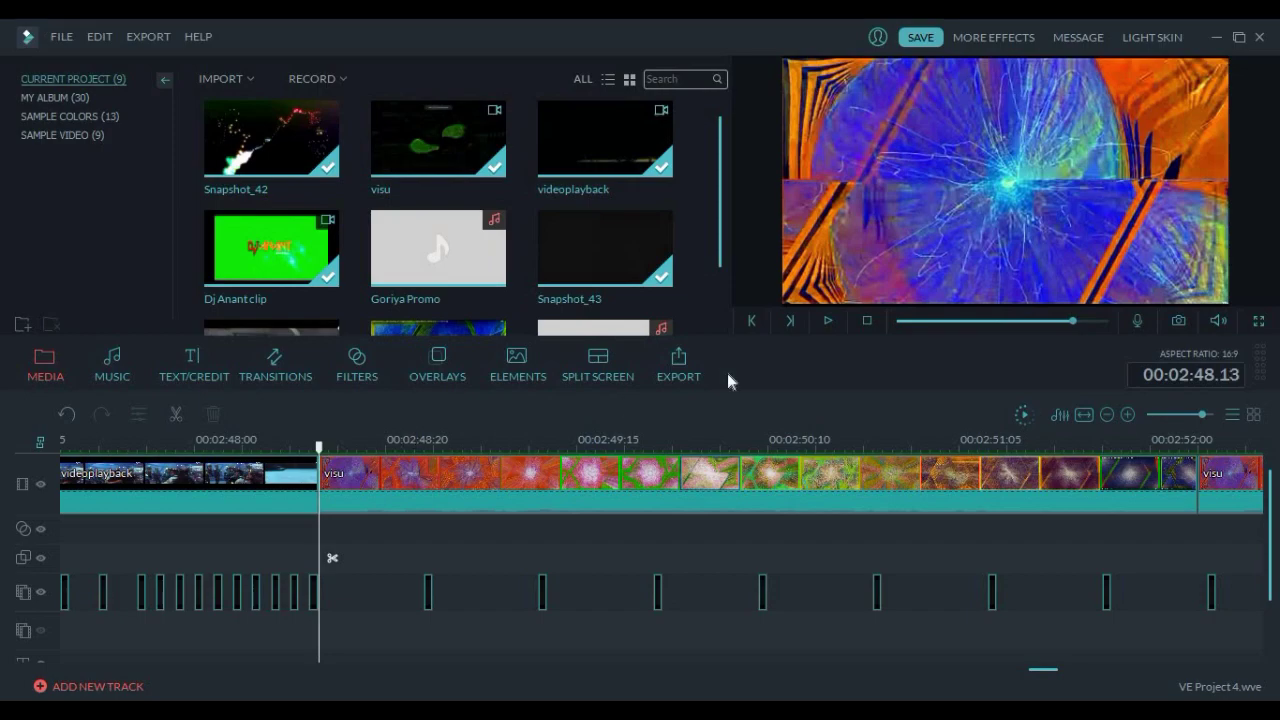
left_click(828, 321)
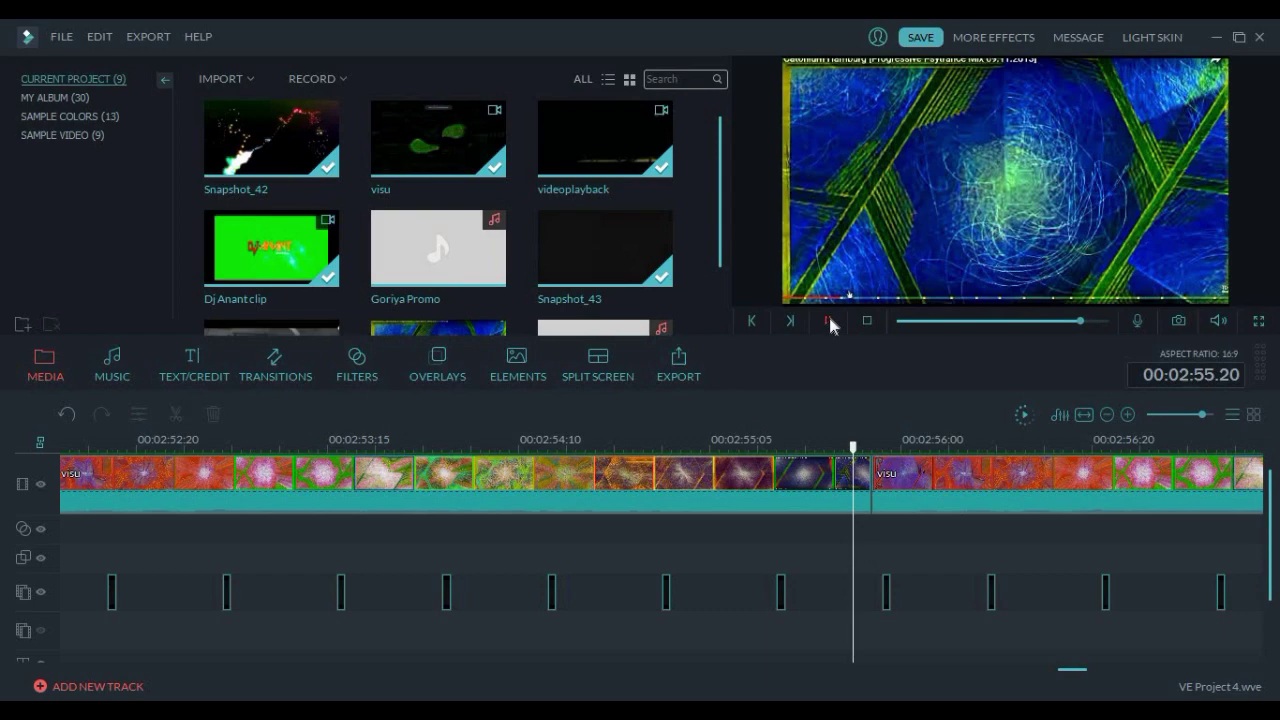
left_click(830, 320)
left_click(830, 320)
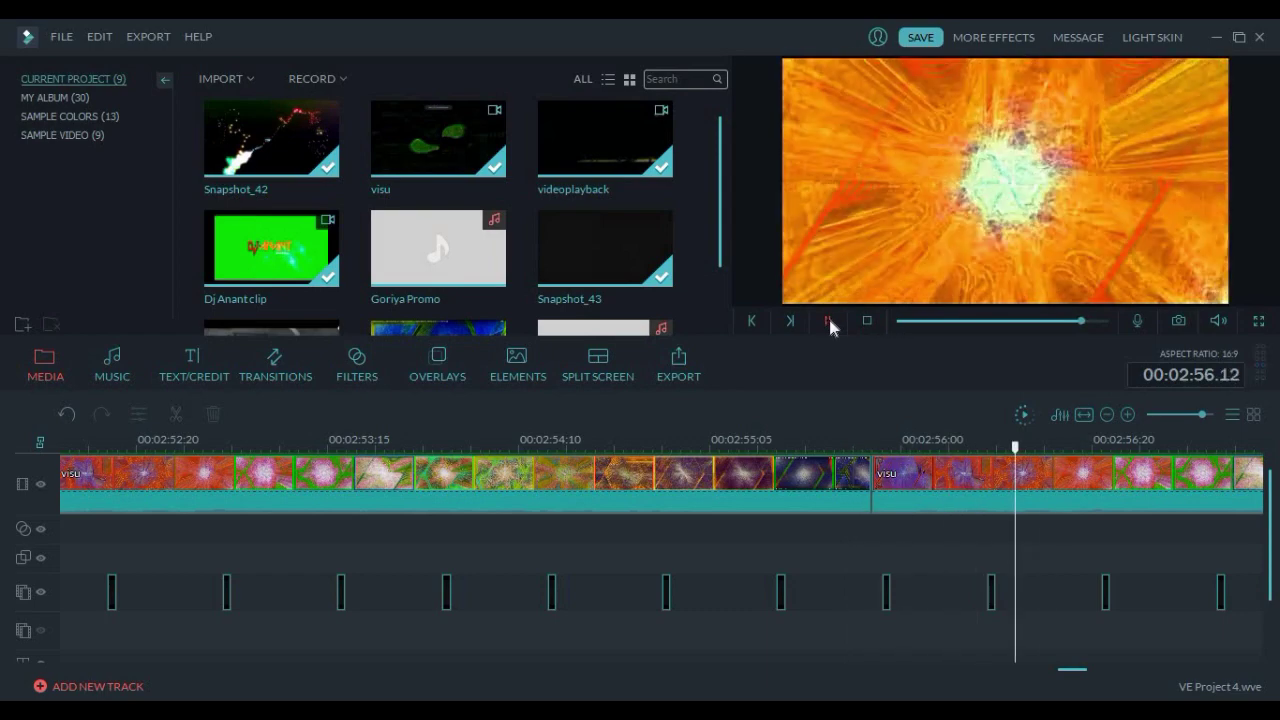
left_click(828, 318)
Scrub the timeline to 00:03:10.24 over the Snapshot_44 clip and view its source image in the media library
left_click_drag(1066, 679, 1164, 678)
left_click_drag(1159, 670, 1156, 670)
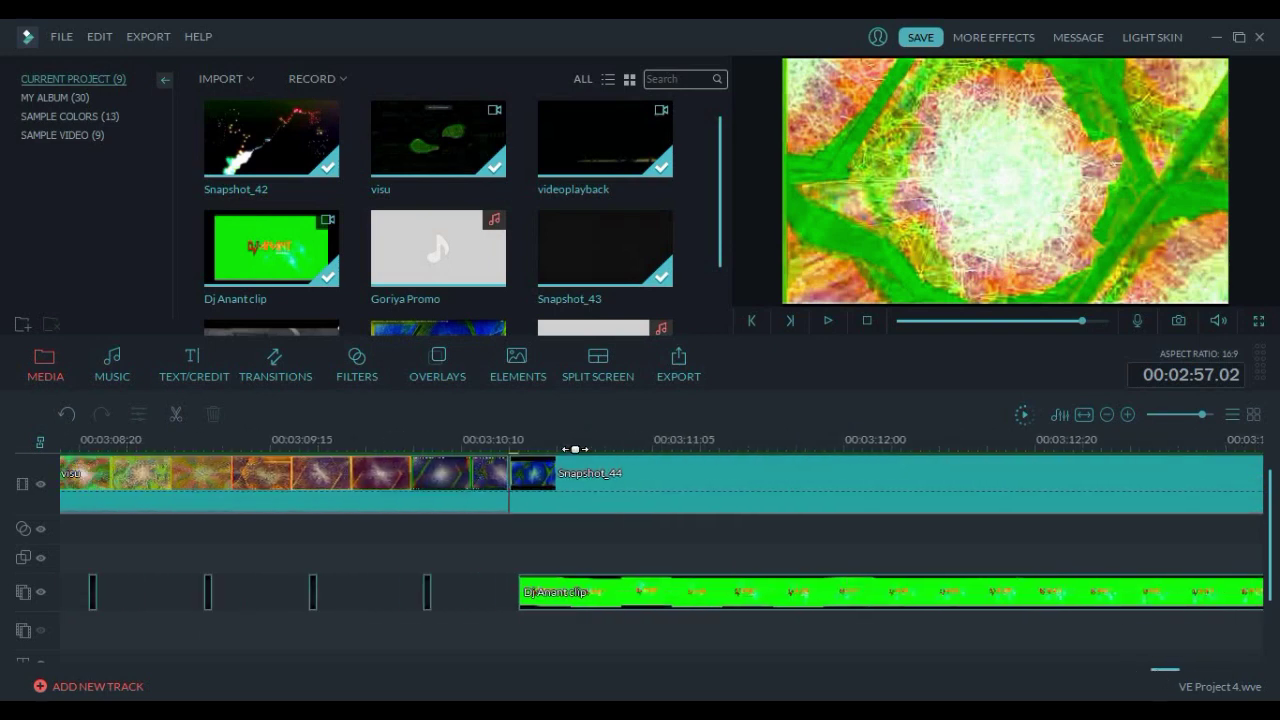
left_click(518, 447)
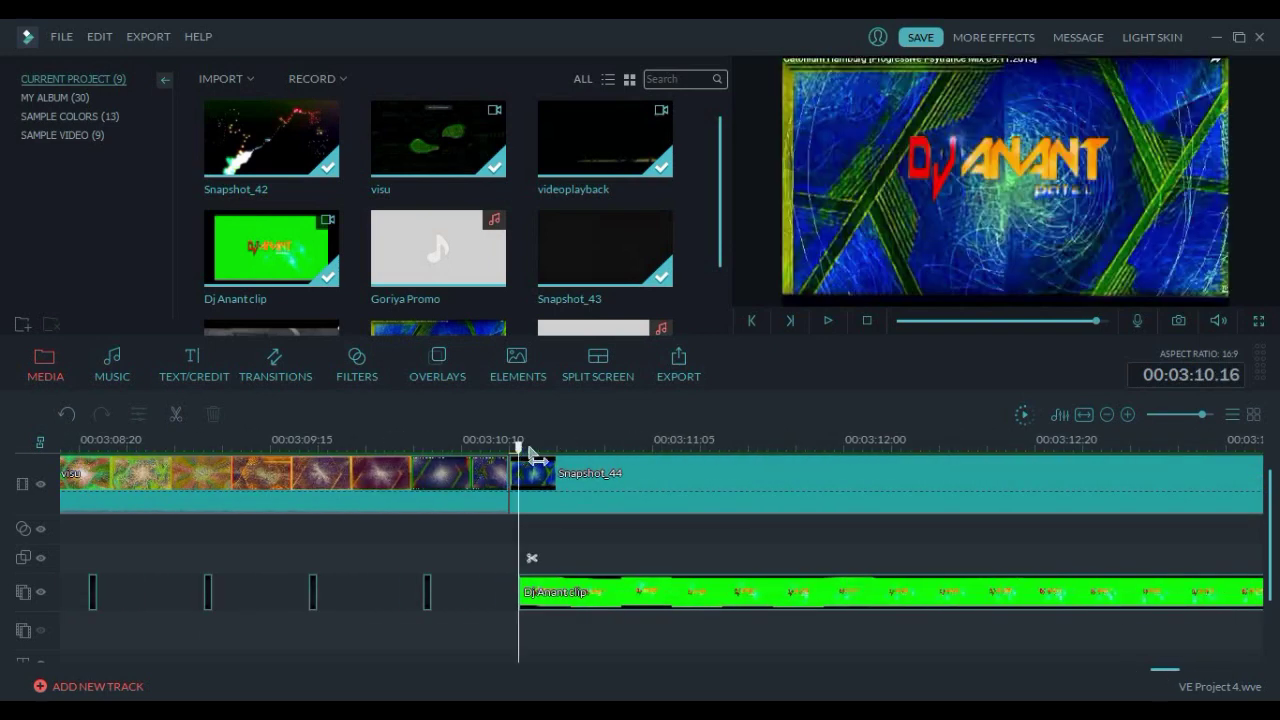
left_click_drag(520, 450, 594, 450)
left_click(690, 492)
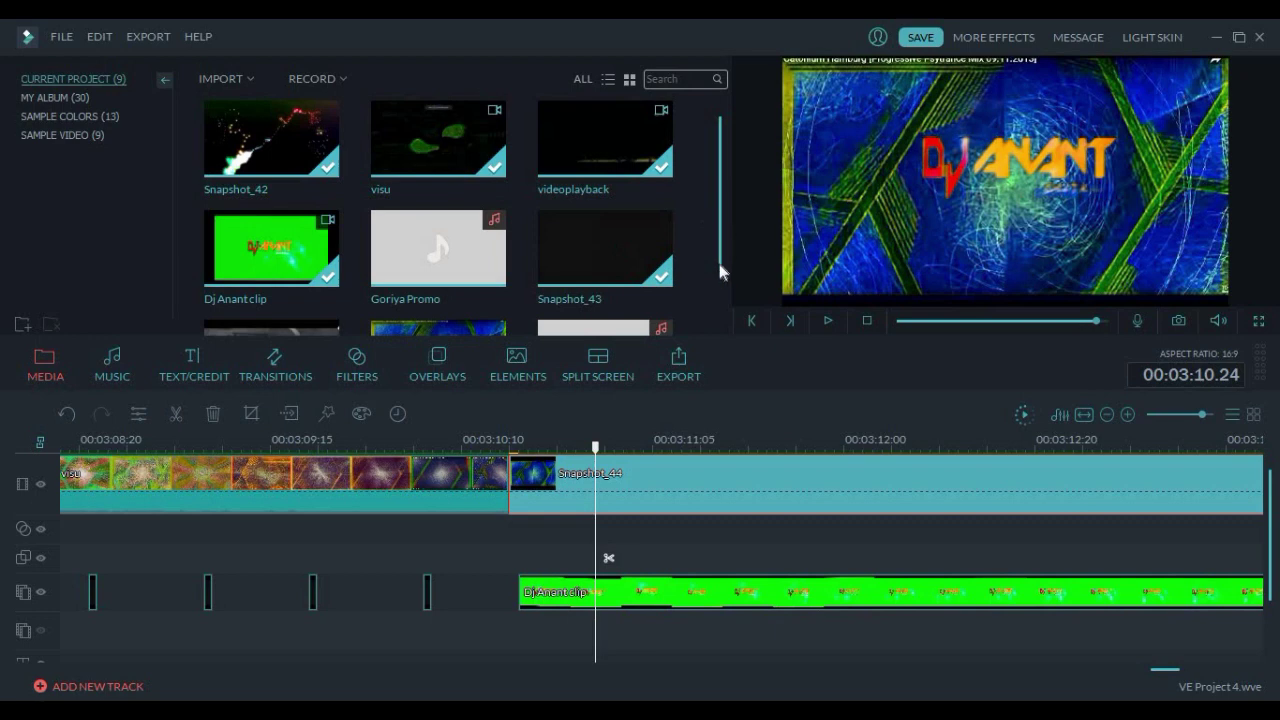
scroll(719, 264, "down", 2)
left_click(481, 280)
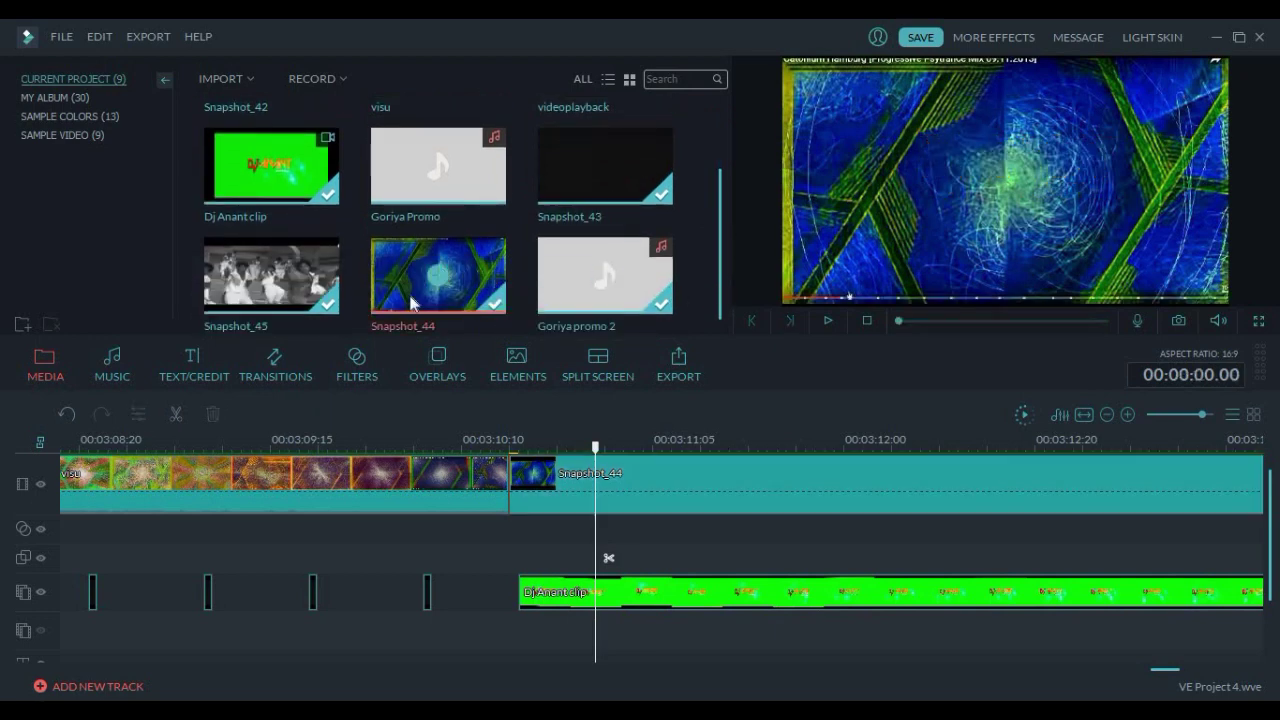
Select the green-screen DJ logo clip on the timeline, and hide its track and show it again
left_click(560, 593)
left_click(38, 594)
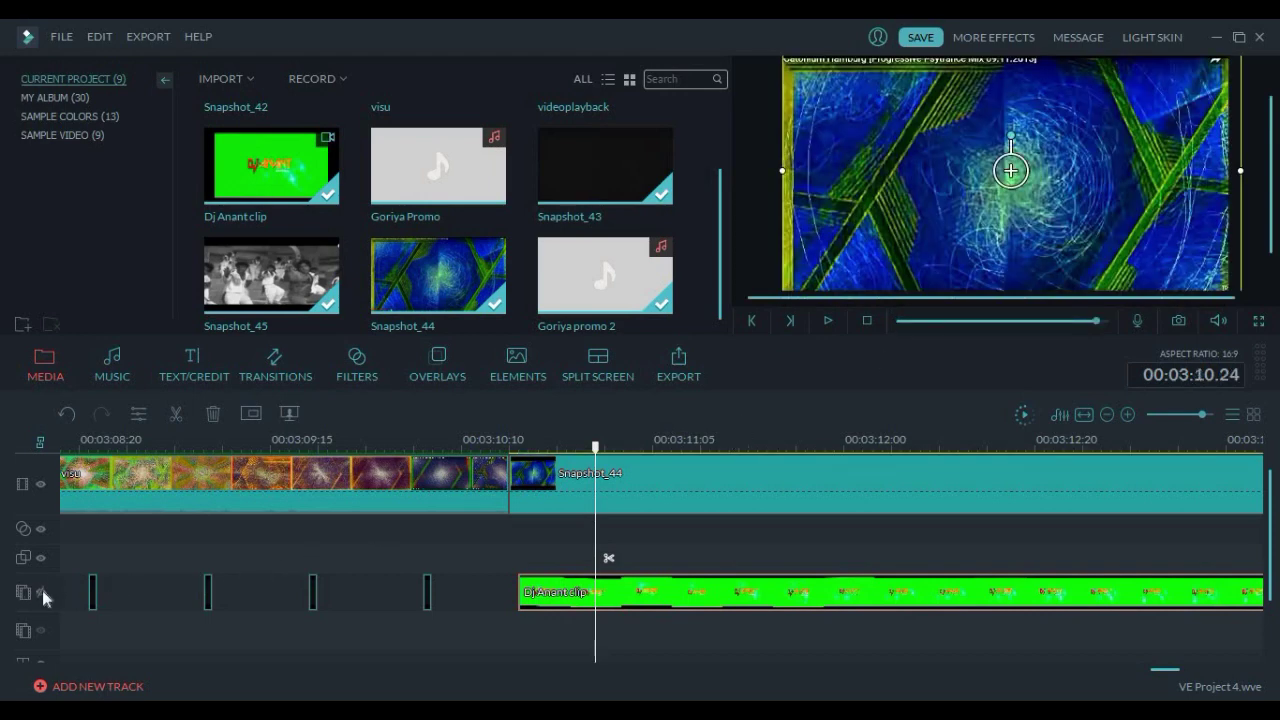
left_click(41, 592)
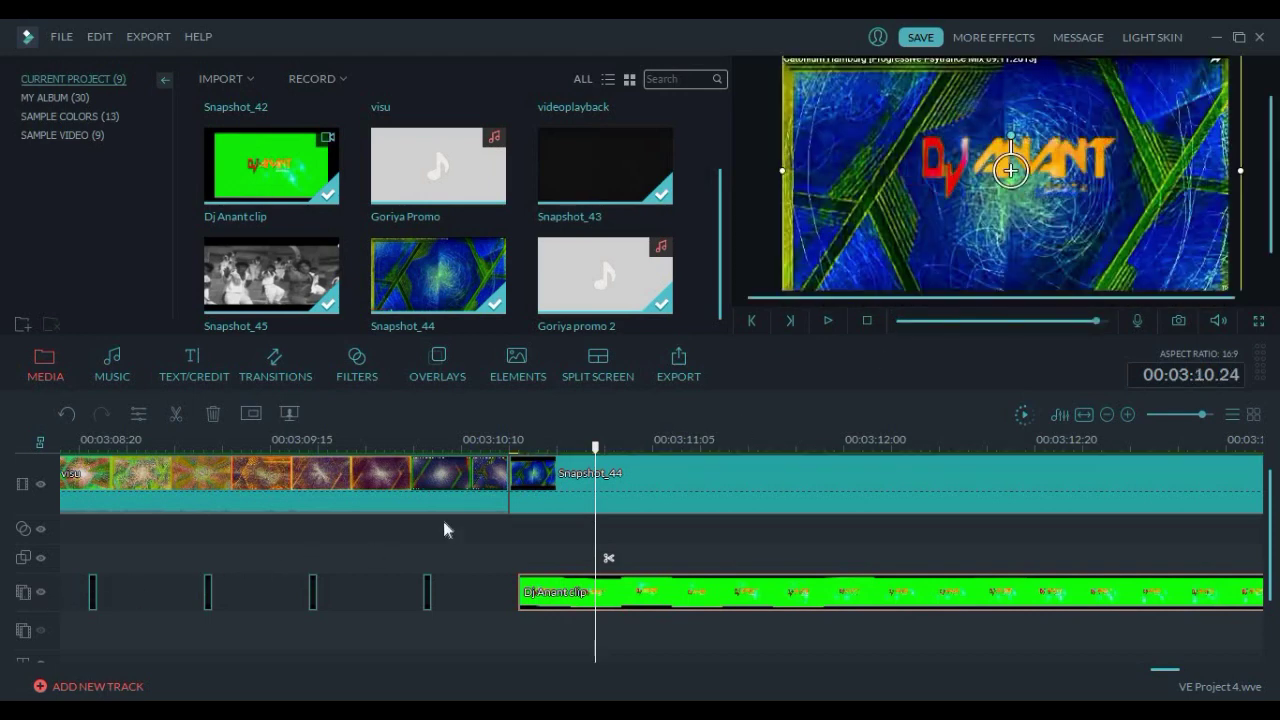
Preview the source green-screen DJ logo clip from the media library
left_click(284, 160)
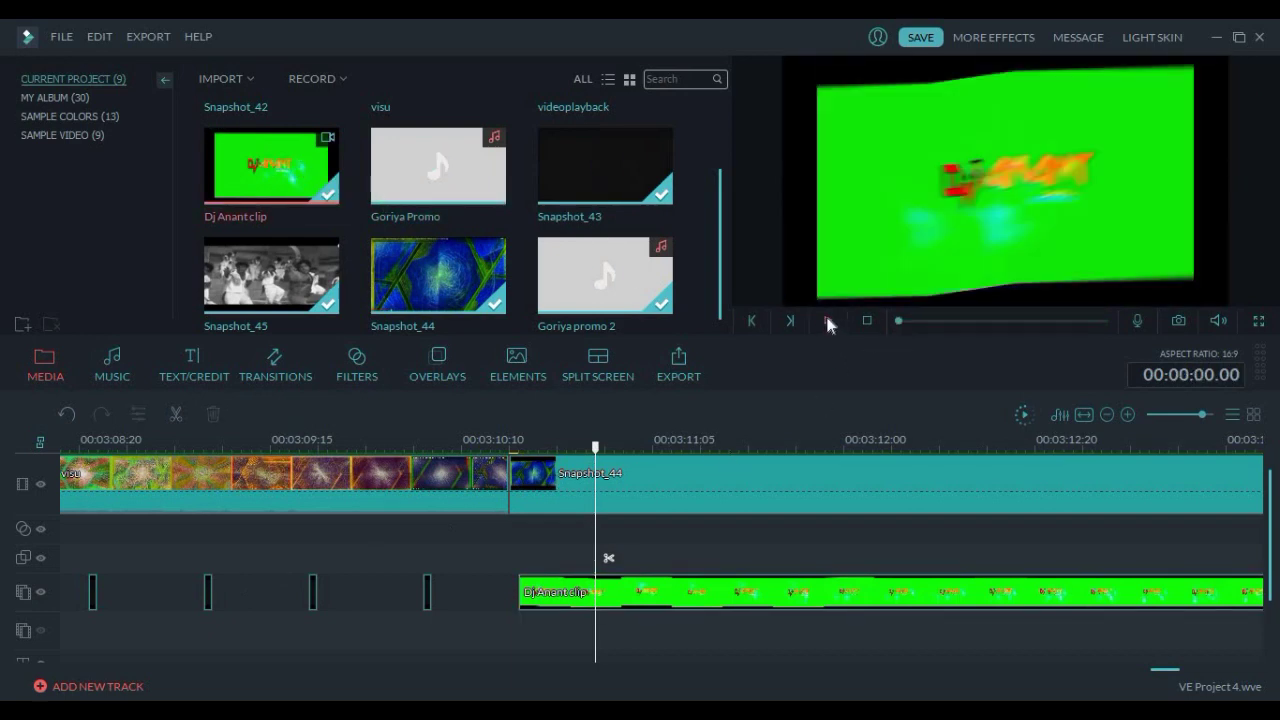
left_click(827, 322)
left_click(827, 322)
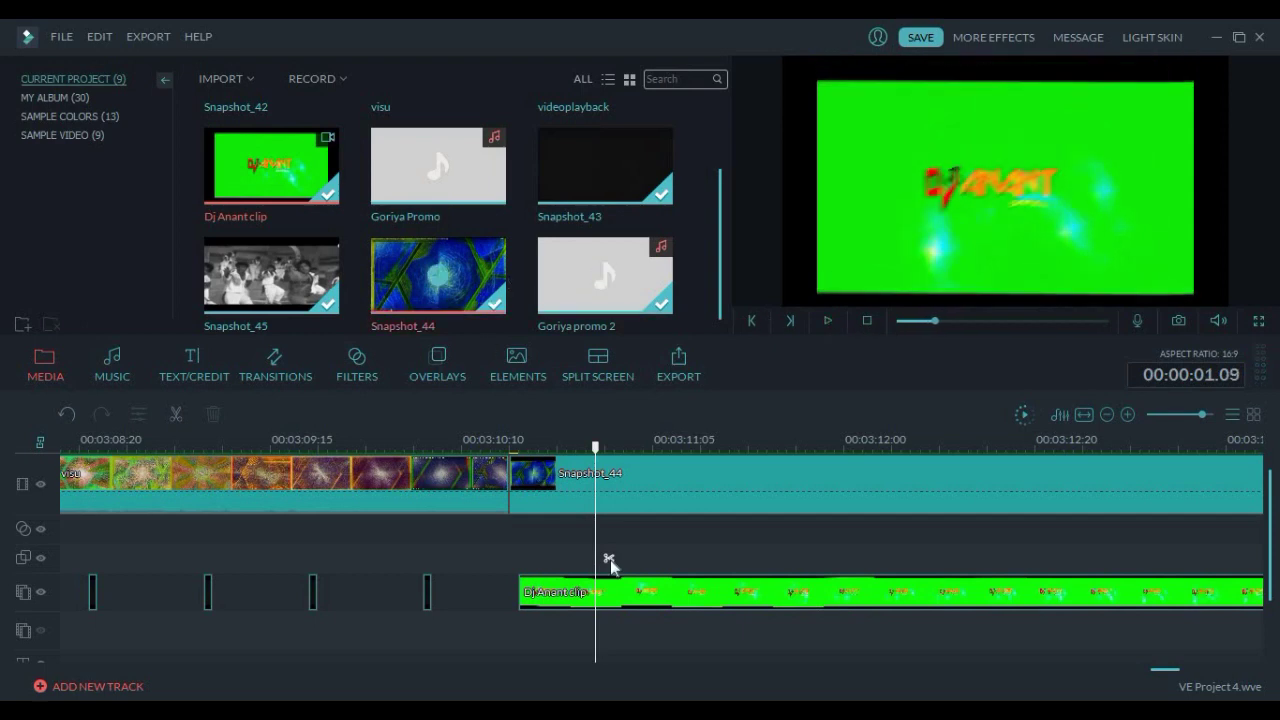
Play the closing DJ logo section over Snapshot_44 from 00:03:10.24 to the end of the project
left_click(640, 594)
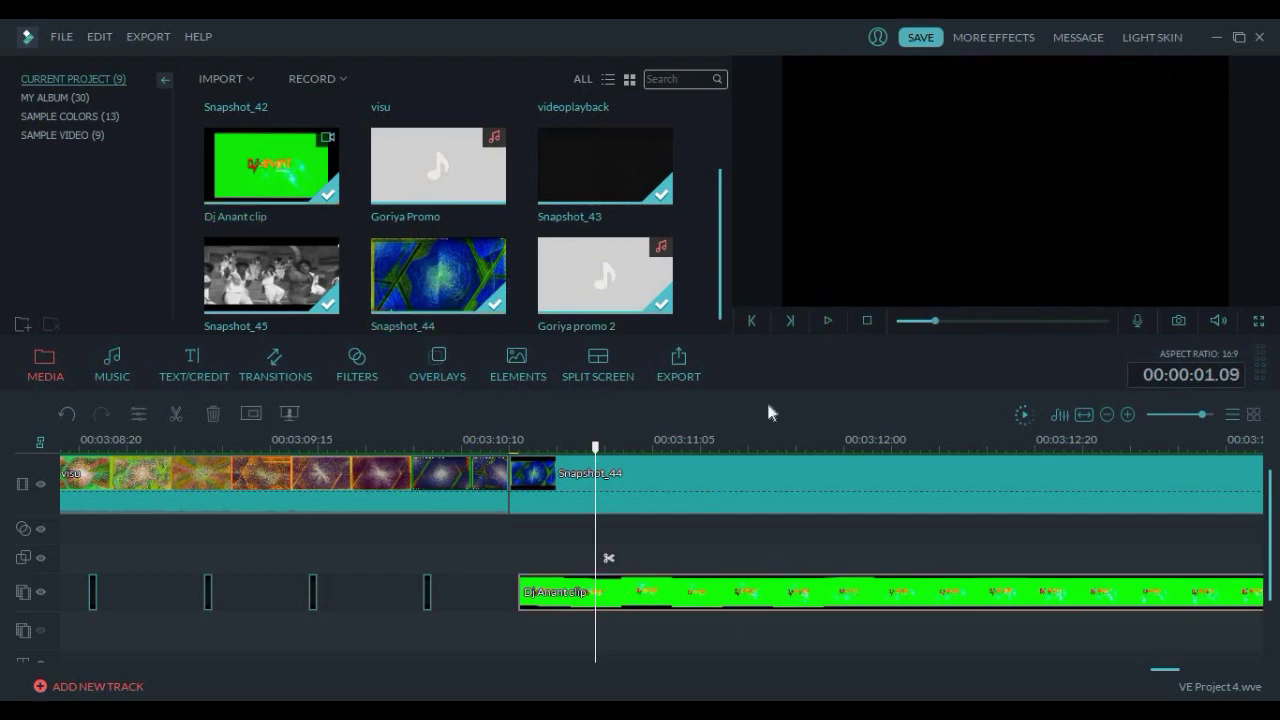
left_click(826, 321)
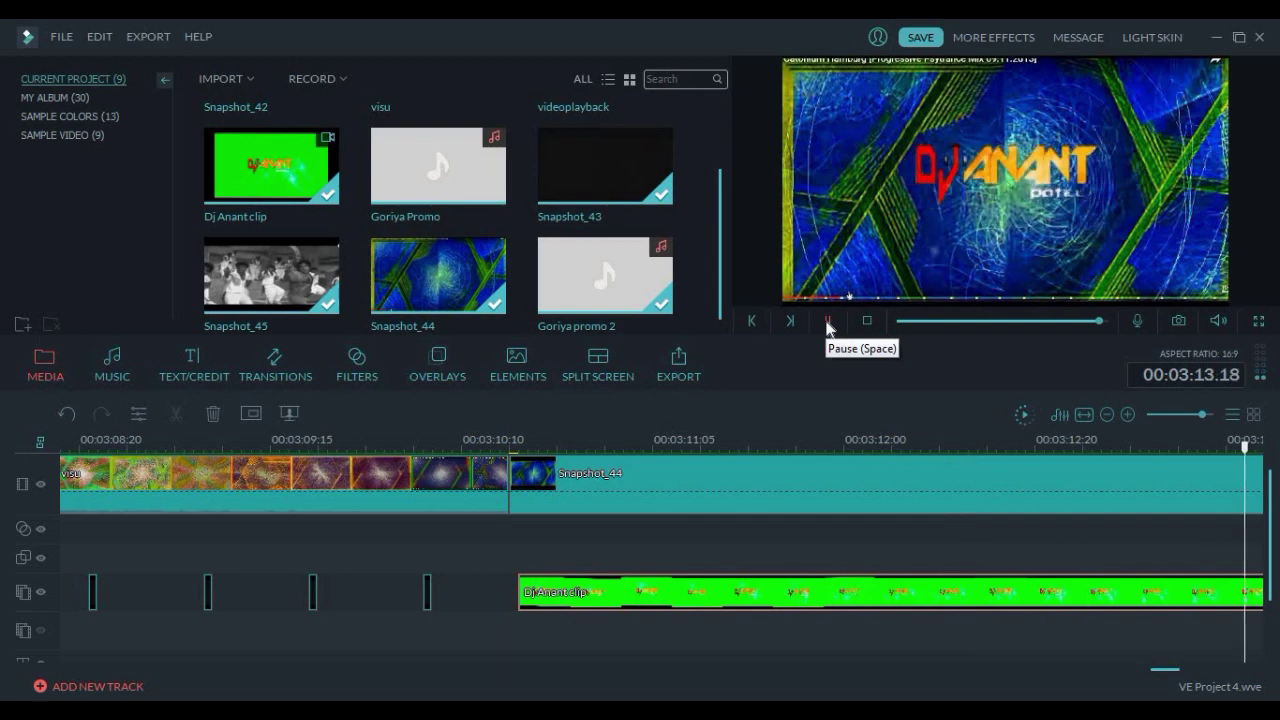
left_click(827, 321)
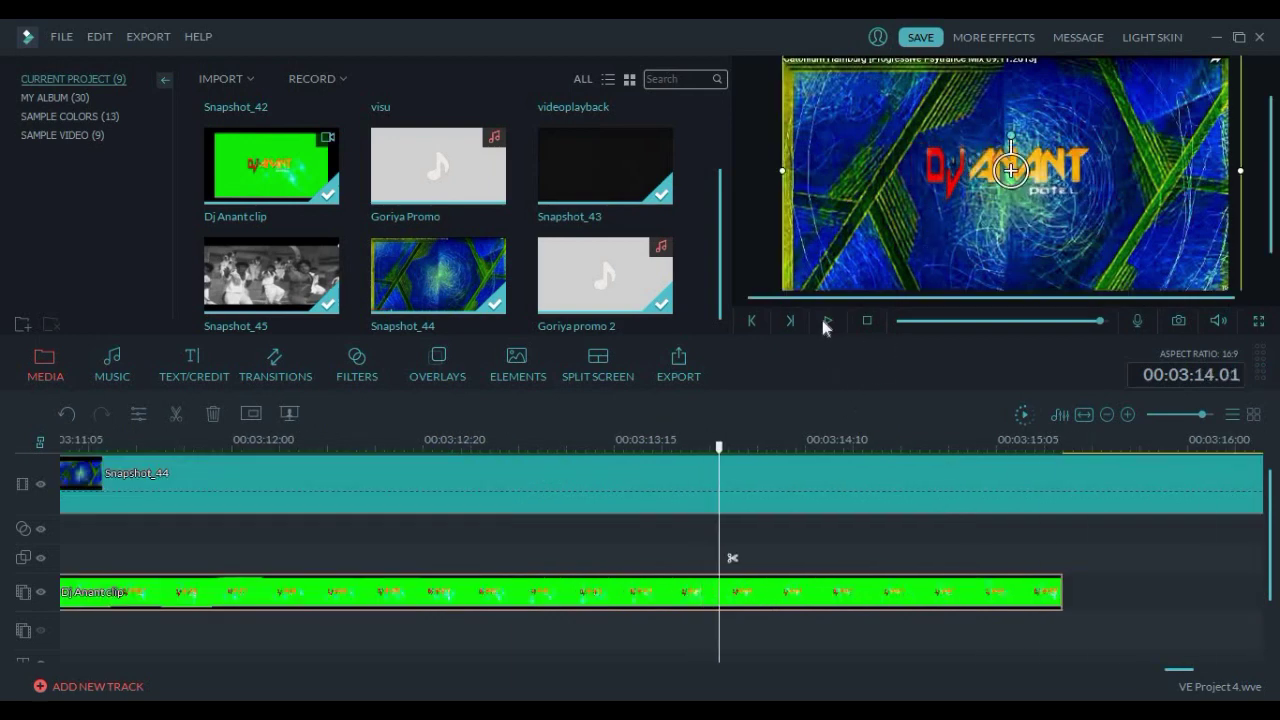
left_click(829, 319)
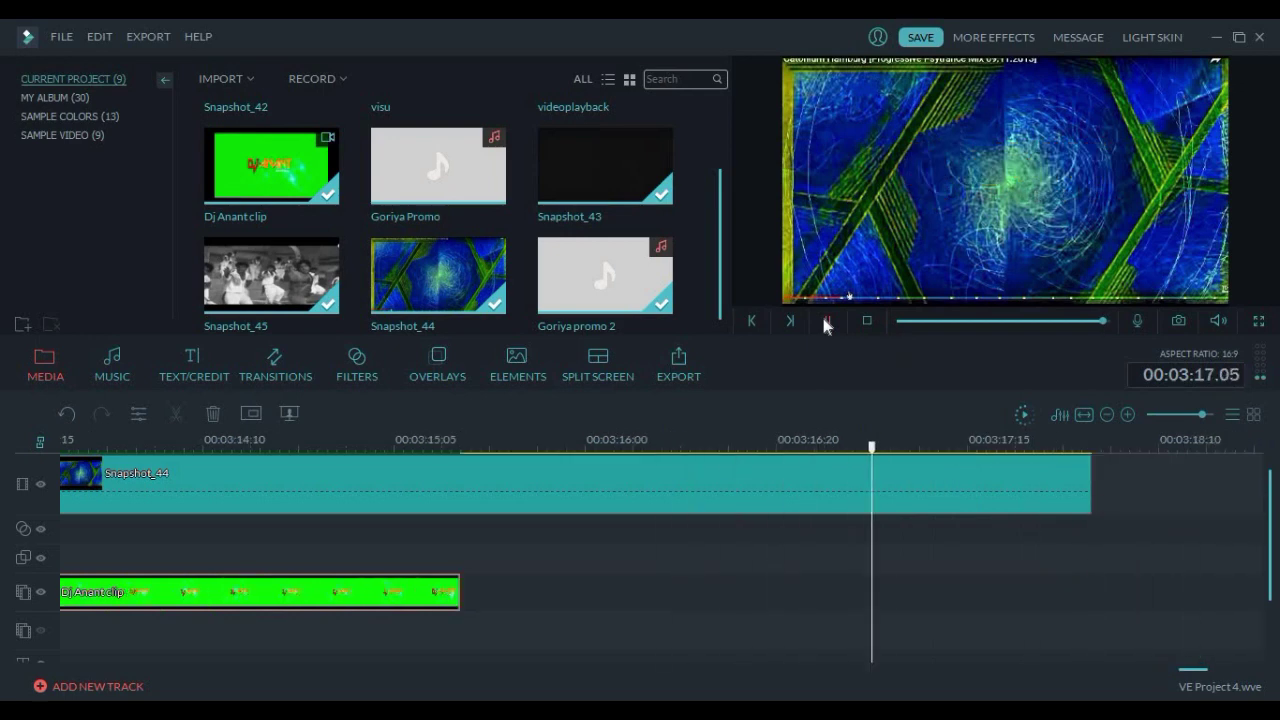
left_click(825, 322)
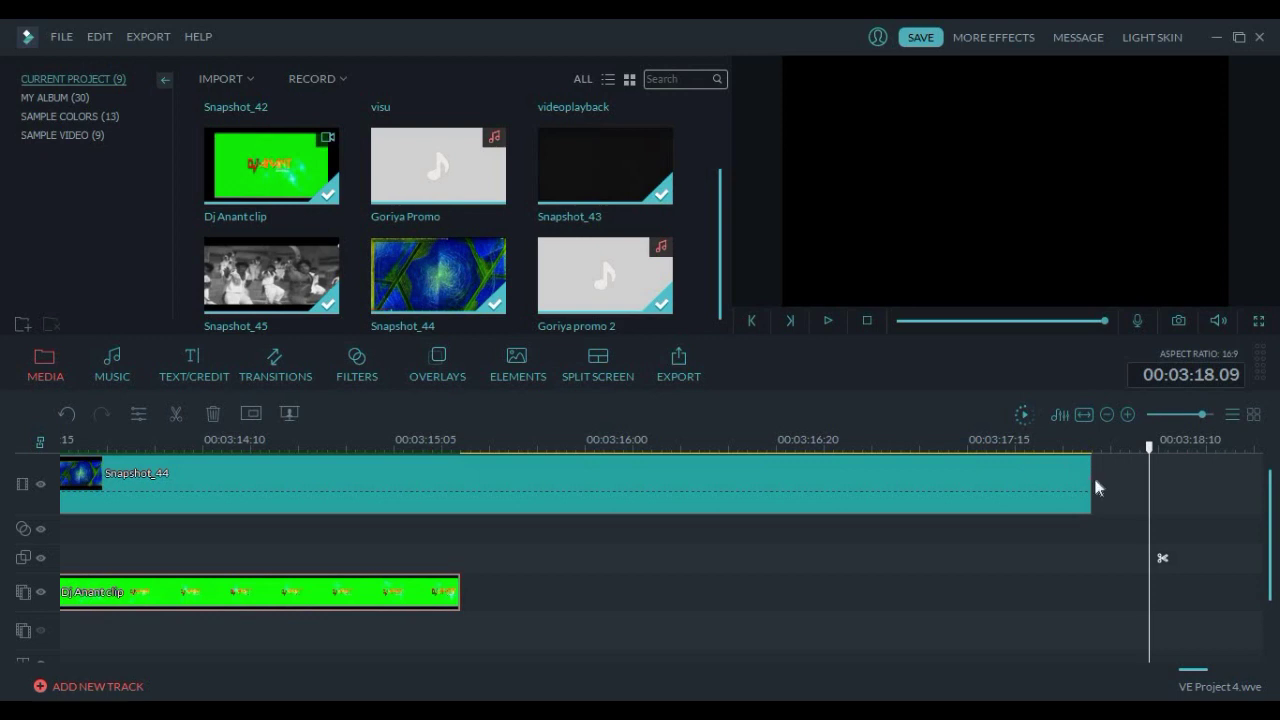
Return the timeline view to the beginning of the project at the Snapshot_42 clip
mouse_move(1271, 543)
left_mouse_down()
mouse_move(1271, 571)
mouse_move(1271, 552)
left_mouse_up()
mouse_move(1194, 672)
left_mouse_down()
mouse_move(1232, 678)
mouse_move(1195, 675)
left_mouse_up()
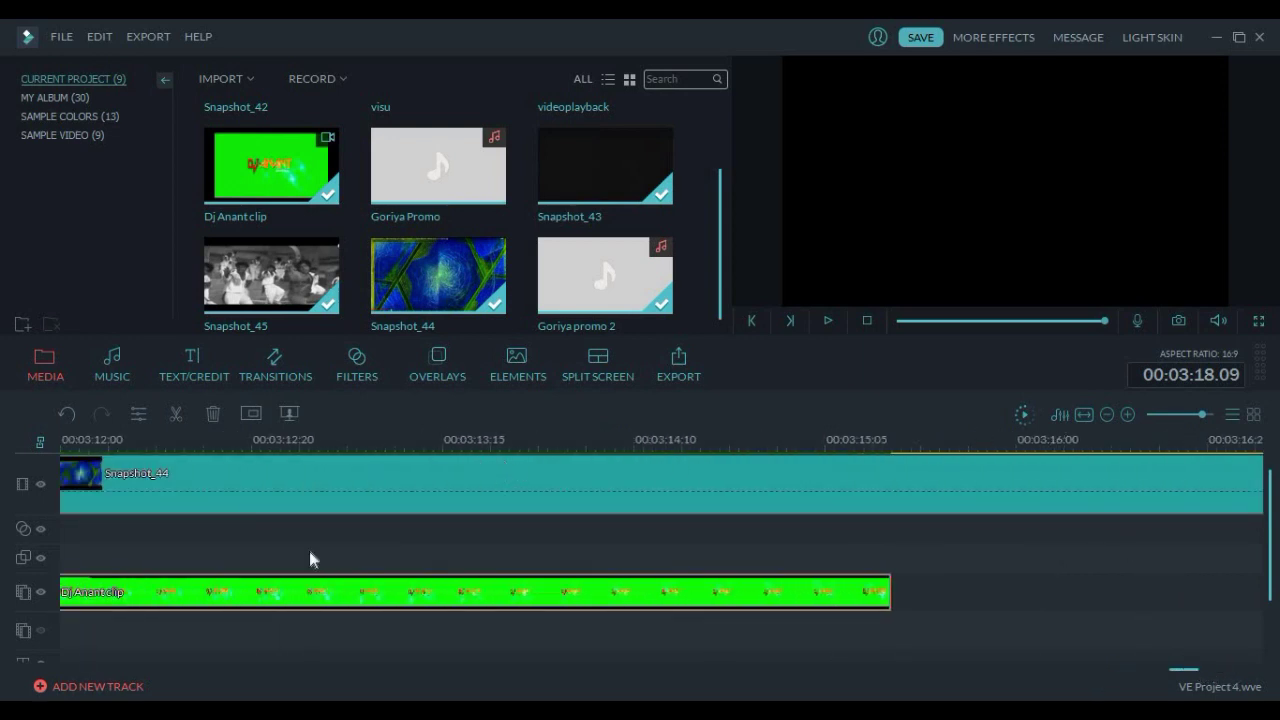
left_click_drag(1183, 670, 85, 660)
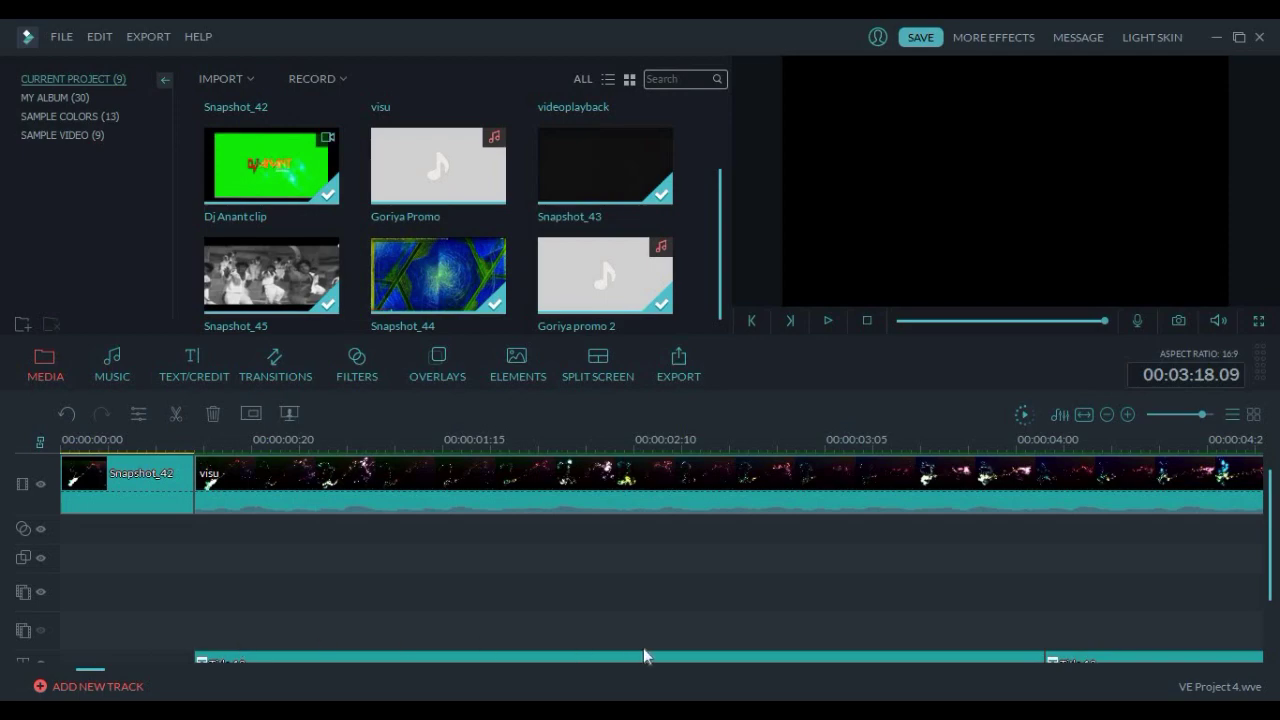